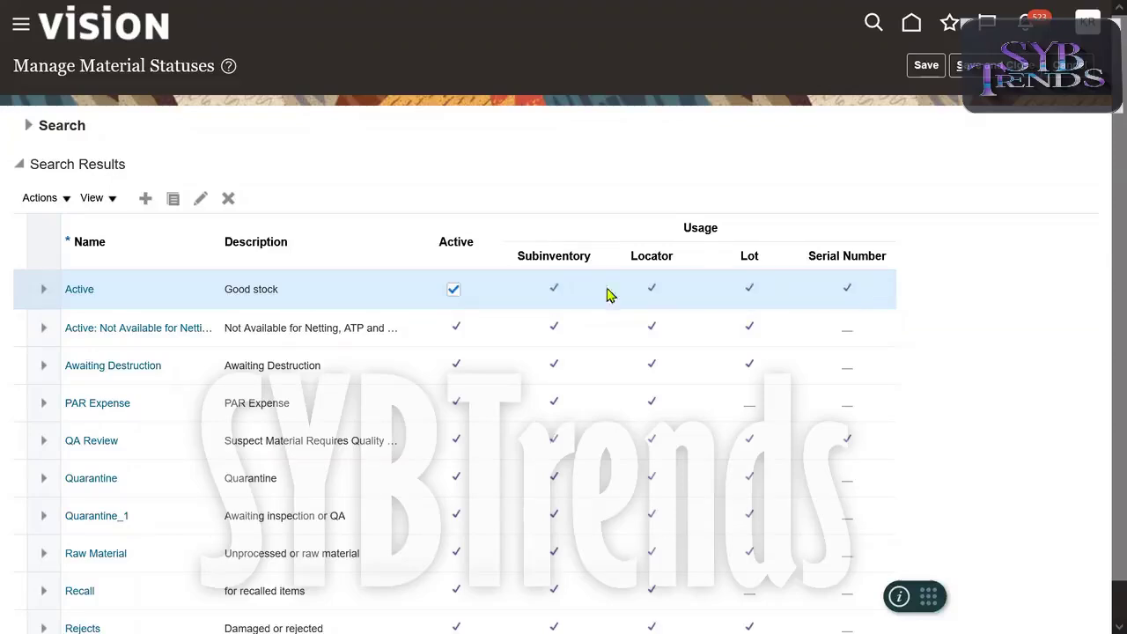
# Open the Active material status and review its usage options and its allowed and disallowed transactions
pyautogui.click(79, 292)
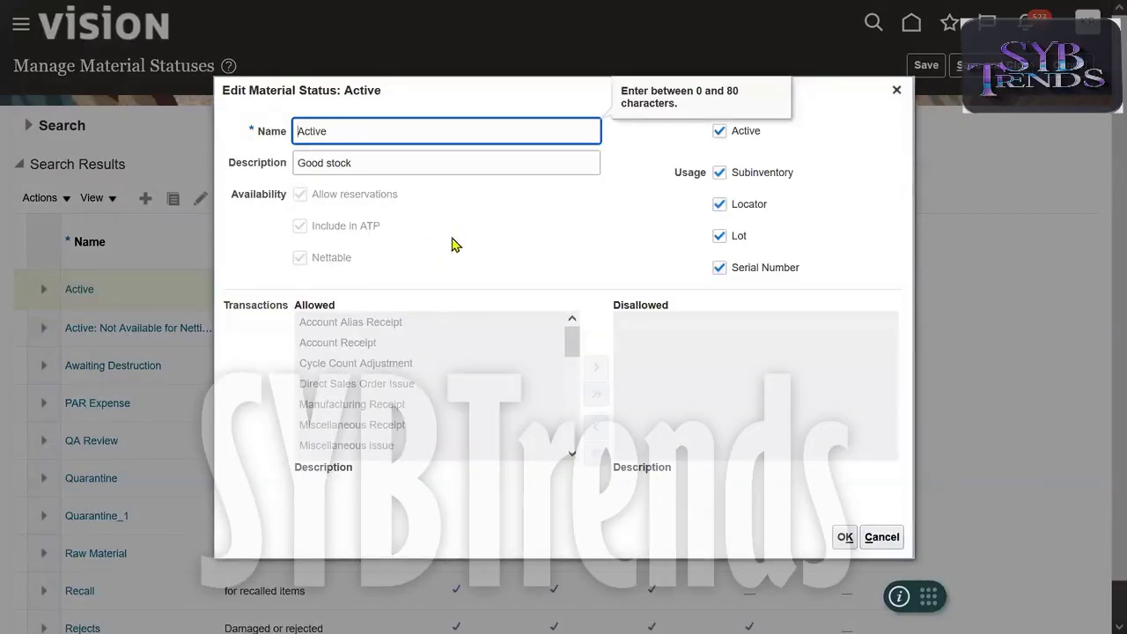
pyautogui.moveTo(856, 267); pyautogui.dragTo(727, 176)
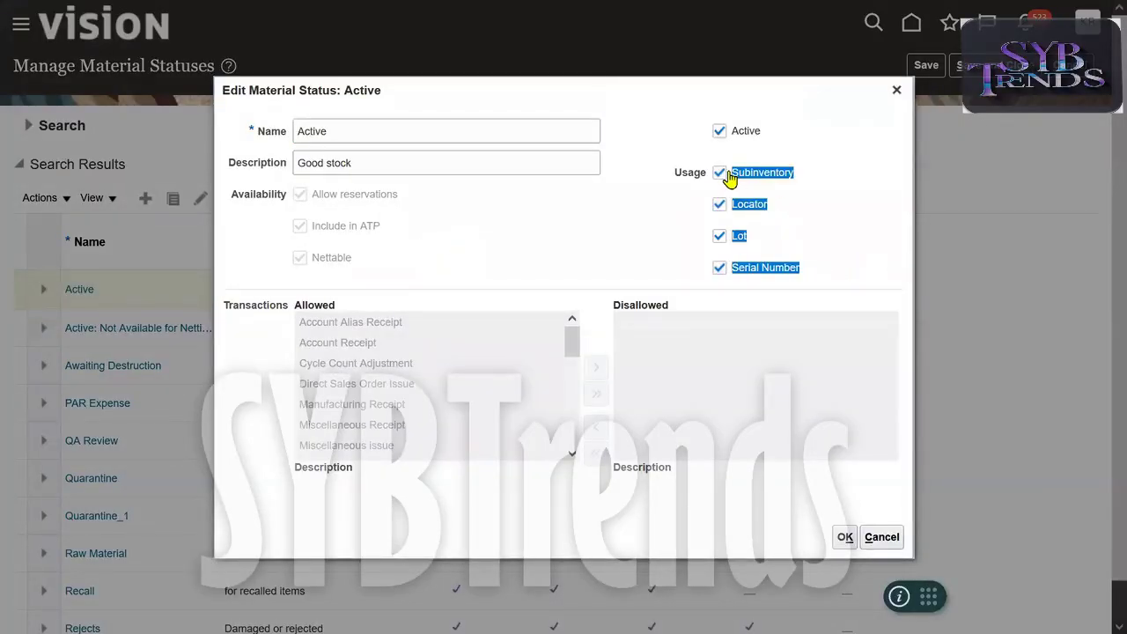
pyautogui.moveTo(572, 339)
pyautogui.mouseDown()
pyautogui.moveTo(572, 465)
pyautogui.moveTo(574, 317)
pyautogui.mouseUp()
pyautogui.click(362, 439)
pyautogui.click(572, 454)
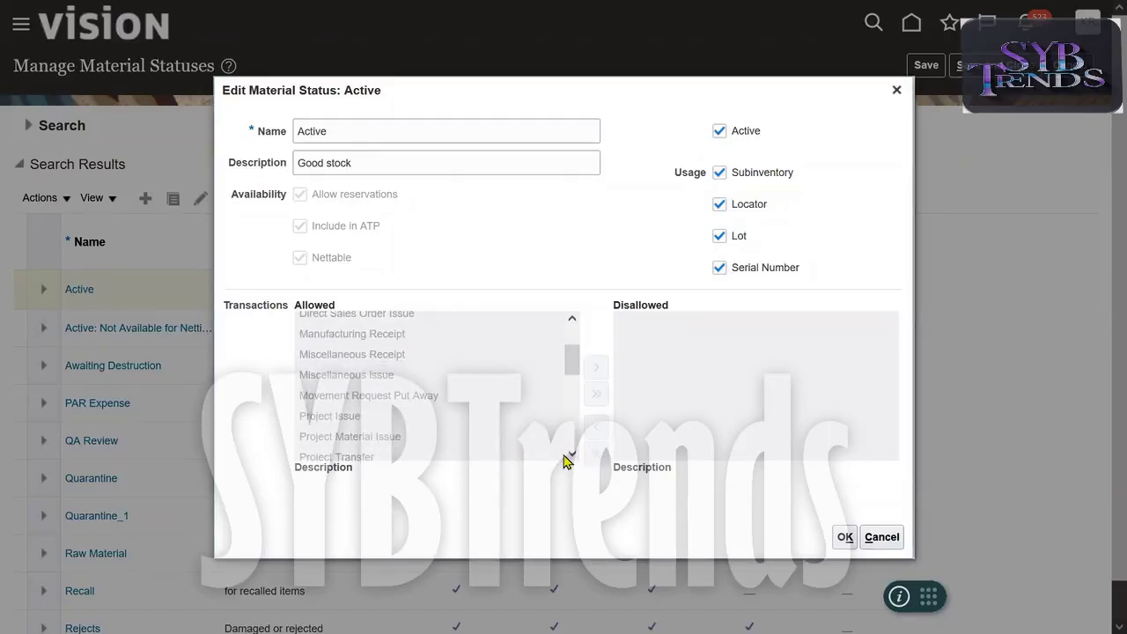
pyautogui.click(571, 456)
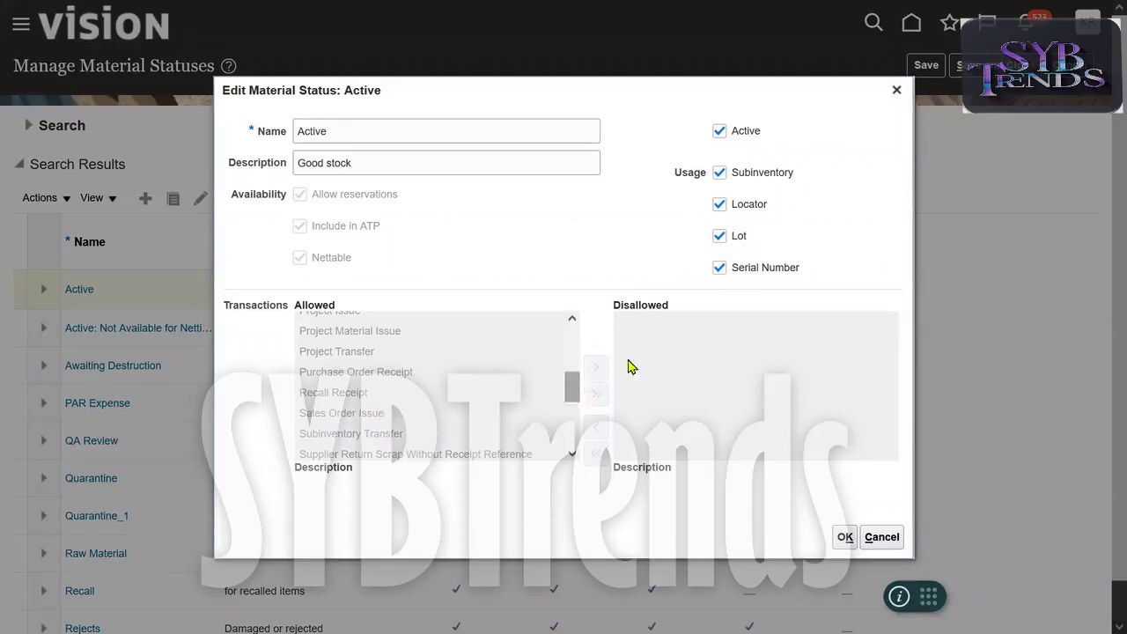
pyautogui.moveTo(799, 173); pyautogui.dragTo(769, 179)
pyautogui.click(793, 196)
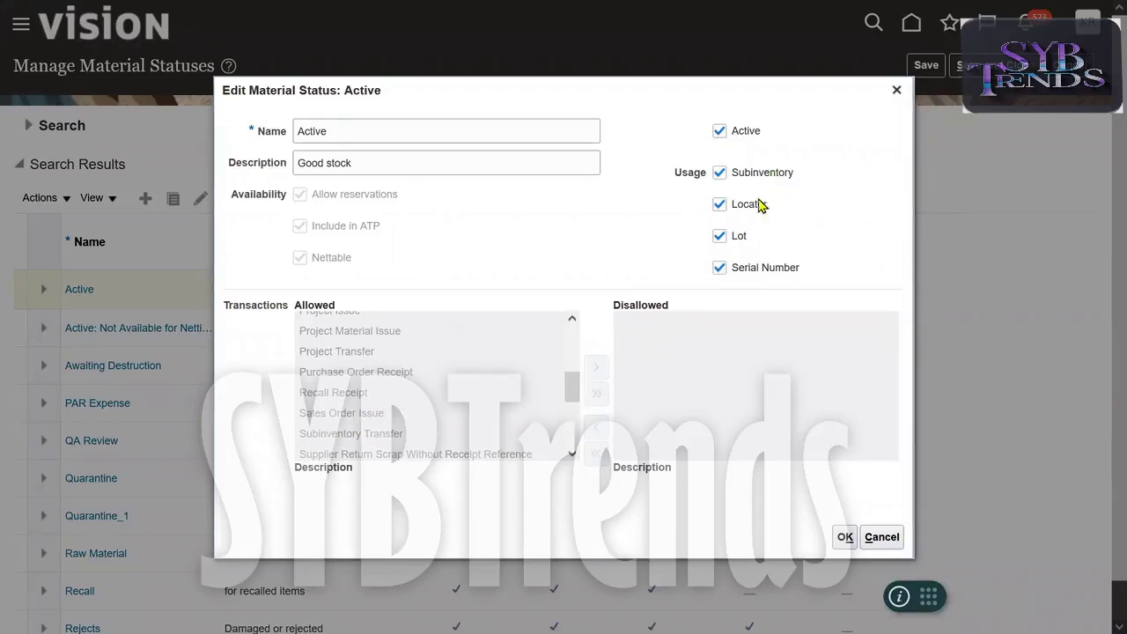
pyautogui.moveTo(800, 268); pyautogui.dragTo(740, 172)
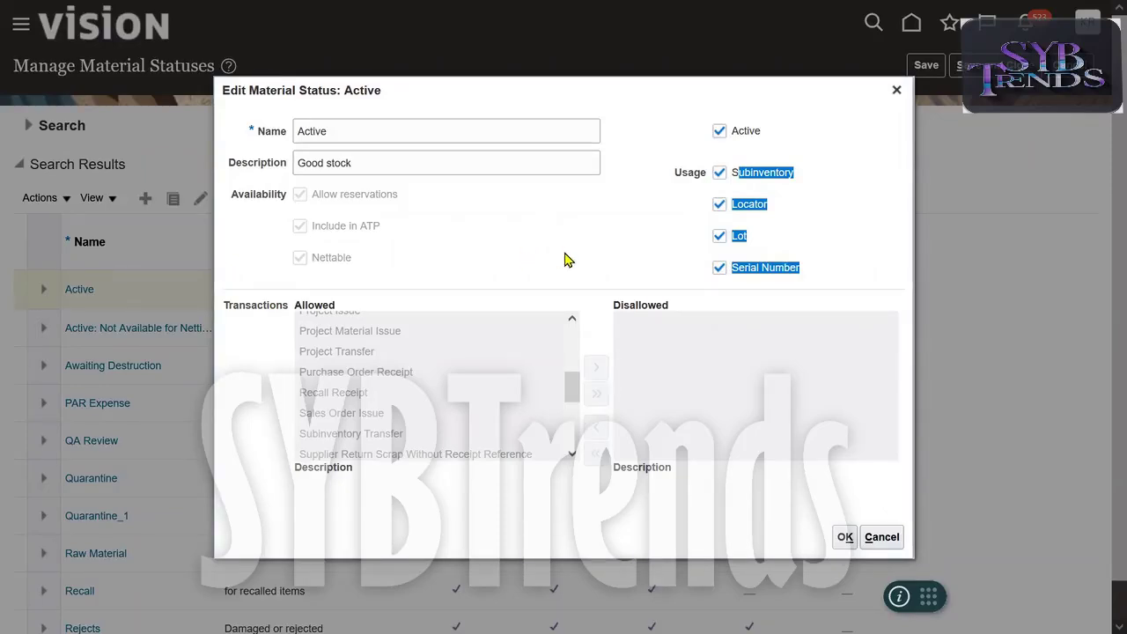
# Switch to the Oracle Fusion session in Chrome and go to its home page
pyautogui.press('F11')
pyautogui.click(329, 617)
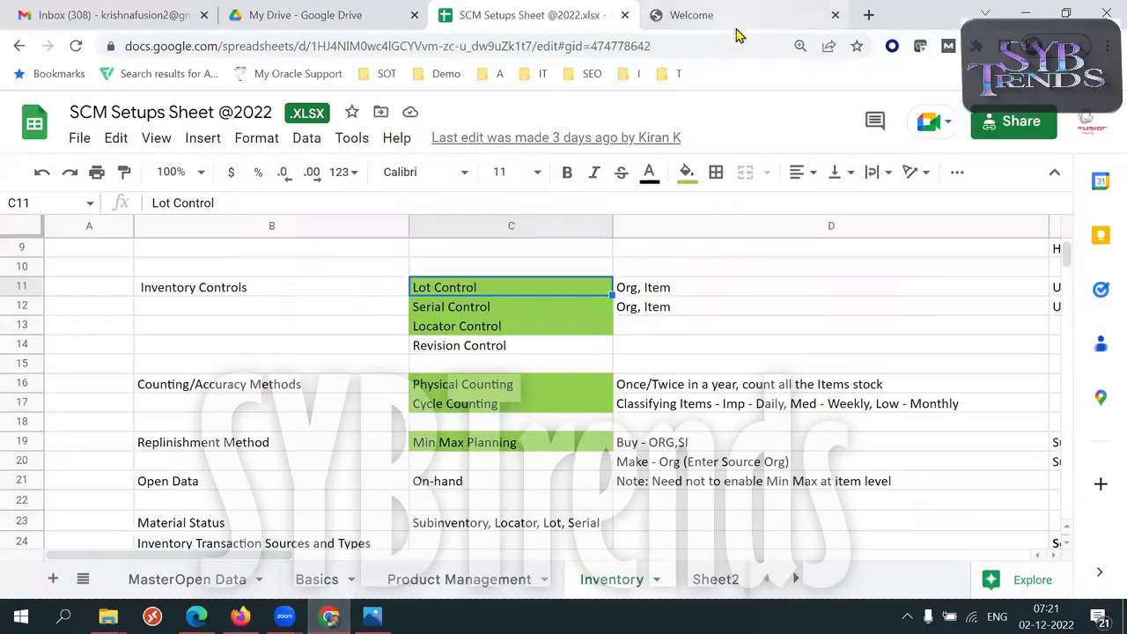
pyautogui.click(703, 27)
pyautogui.click(1093, 121)
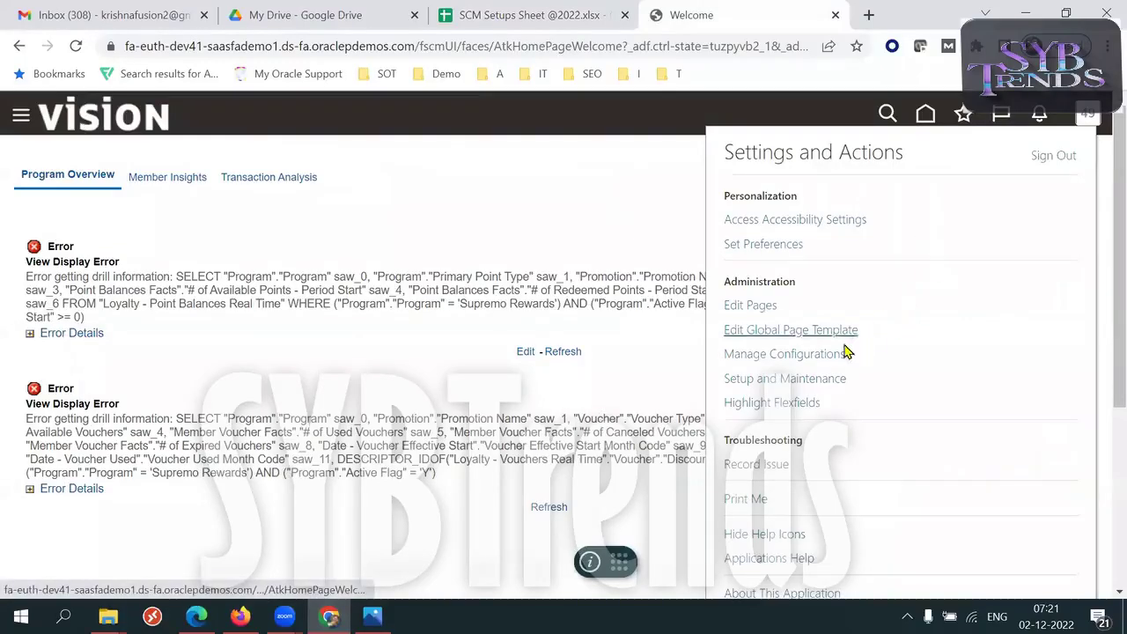
pyautogui.click(927, 117)
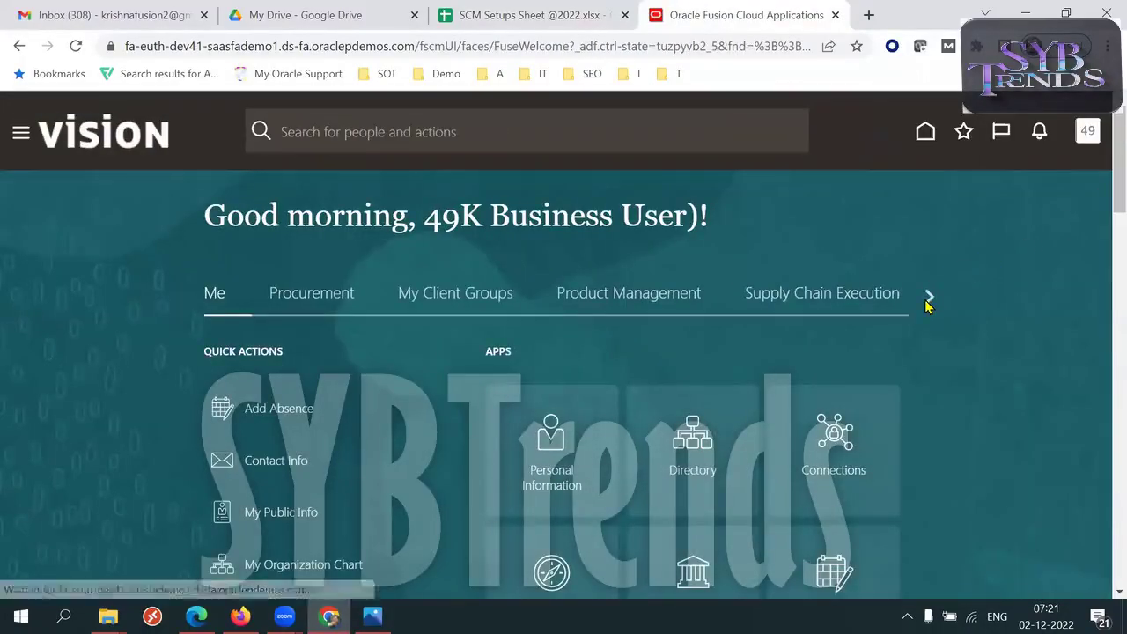
# Open Inventory Management under Supply Chain Execution and start its Manage Lots task
pyautogui.click(929, 296)
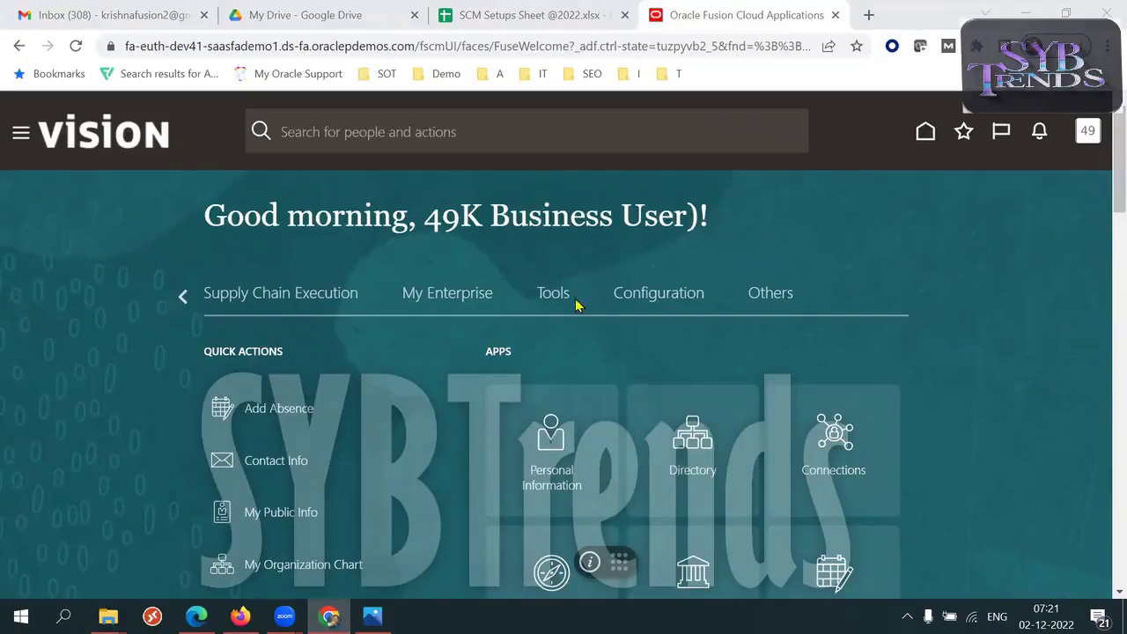
pyautogui.click(282, 306)
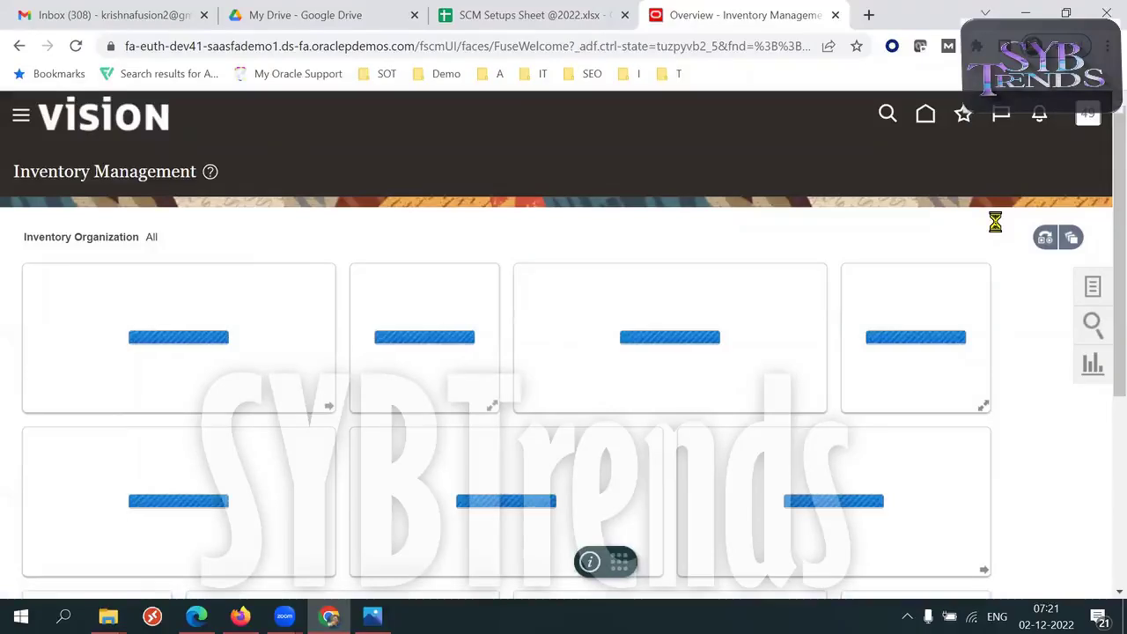
pyautogui.click(1092, 285)
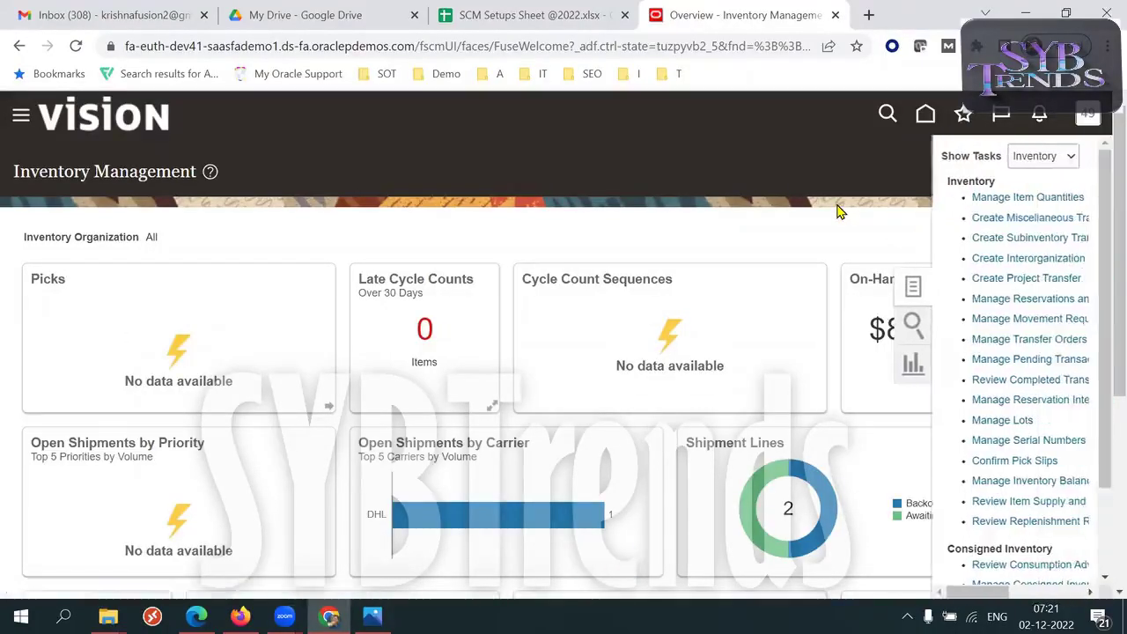
pyautogui.moveTo(1042, 423); pyautogui.dragTo(976, 424)
pyautogui.click(1009, 426)
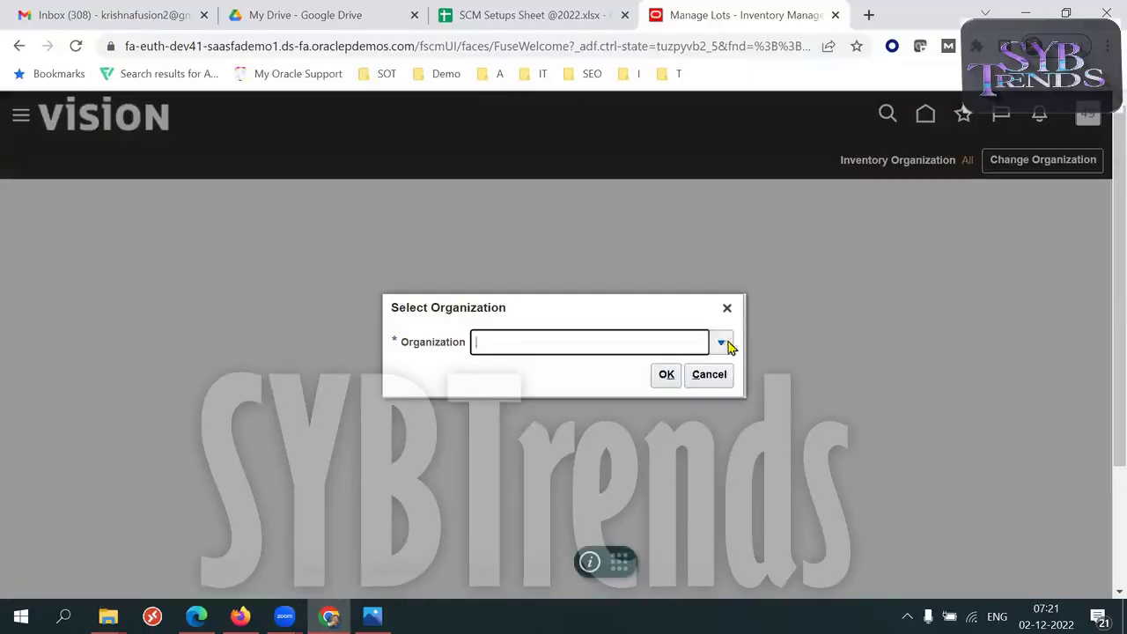
# Select 49RXHYDINVORG as the inventory organization for managing lots
pyautogui.click(527, 344)
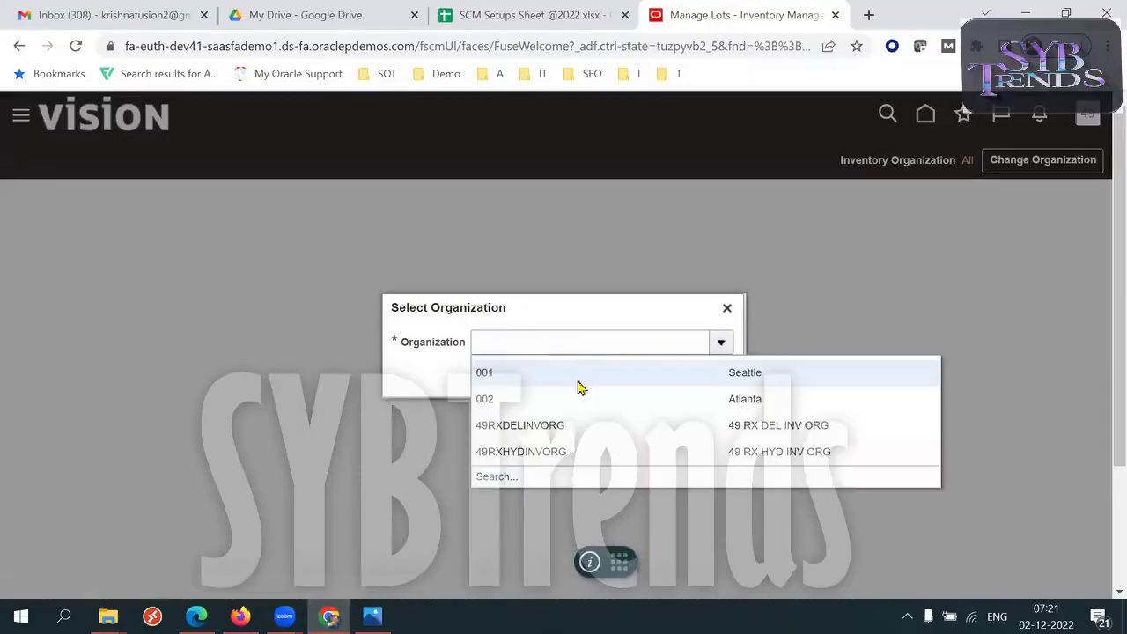
pyautogui.click(516, 453)
pyautogui.click(667, 374)
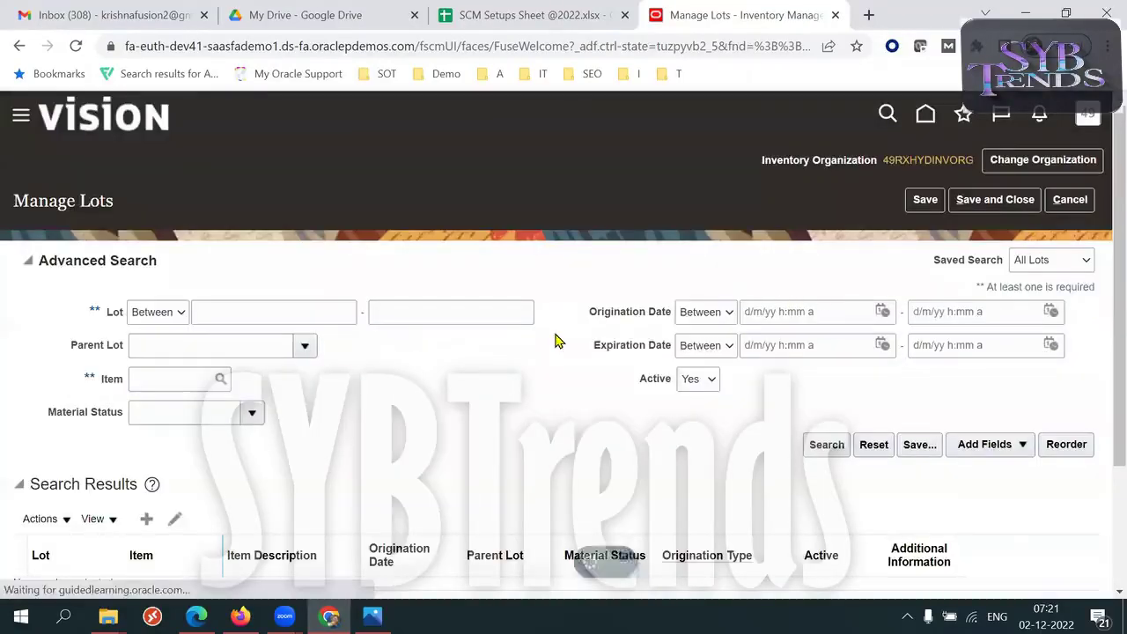
# Search the lots for the item 49K Lot Item
pyautogui.click(167, 381)
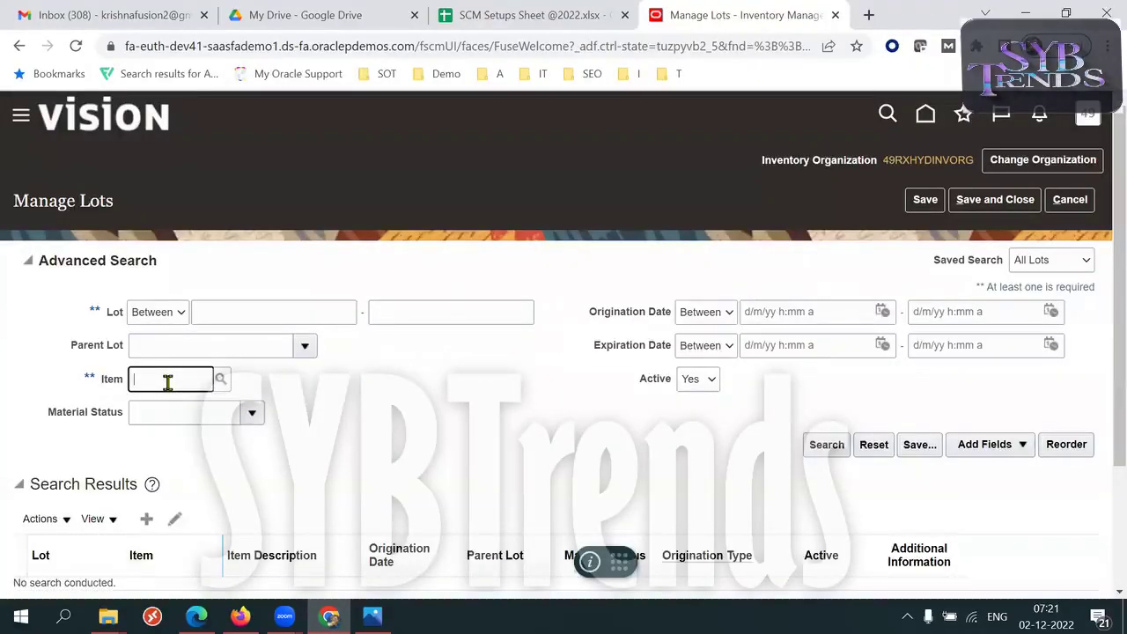
pyautogui.scroll(-1, 969, 339)
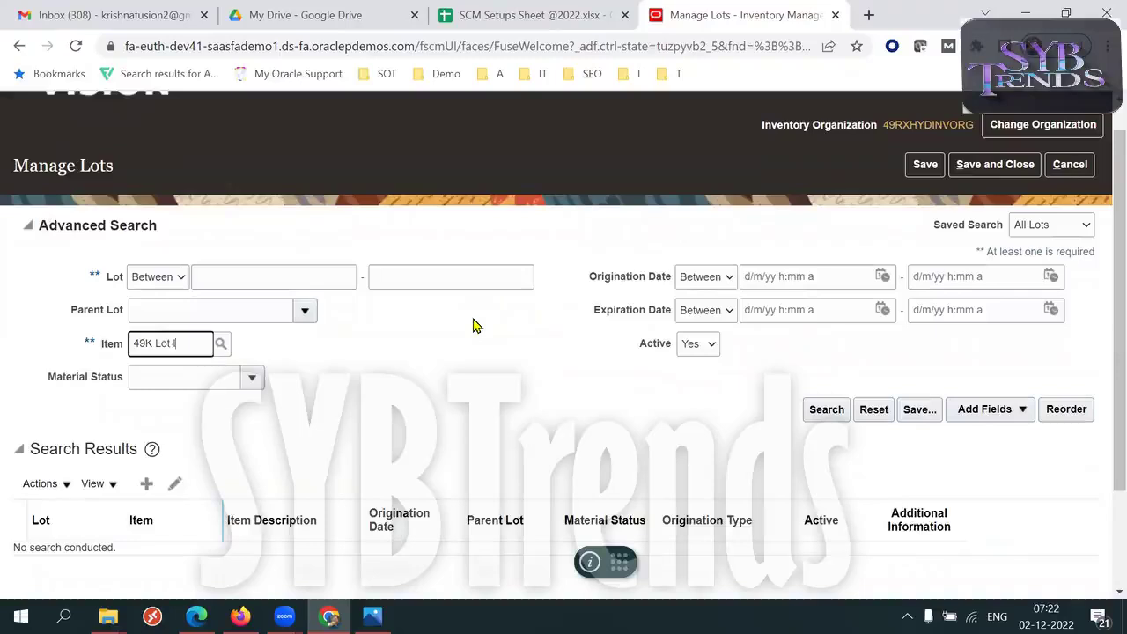
pyautogui.click(473, 326)
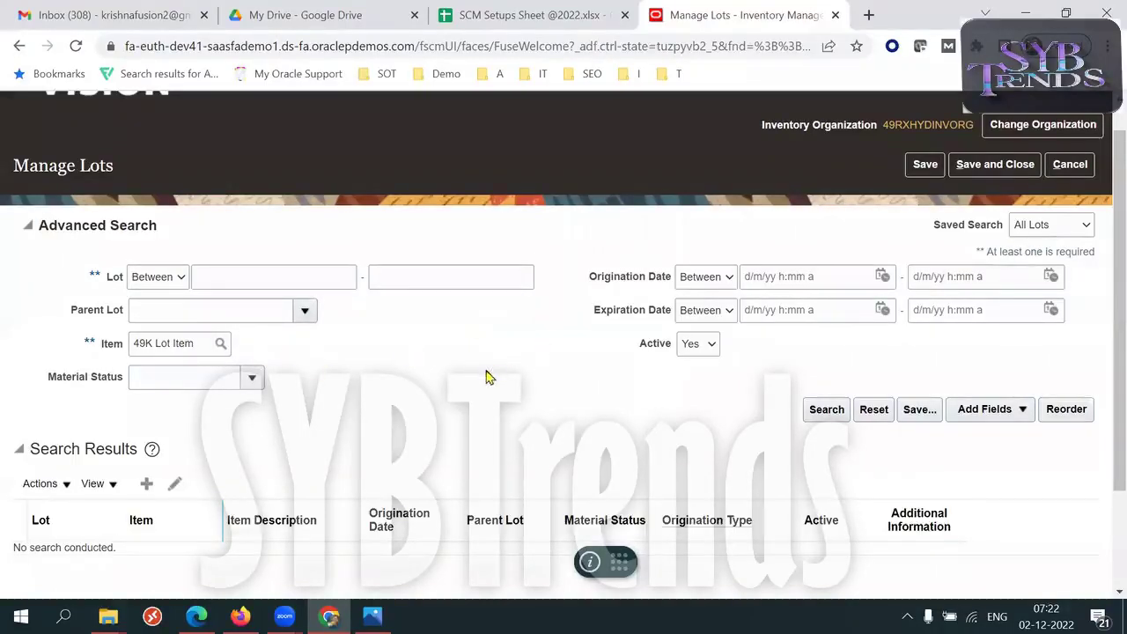
pyautogui.scroll(-1, 1107, 282)
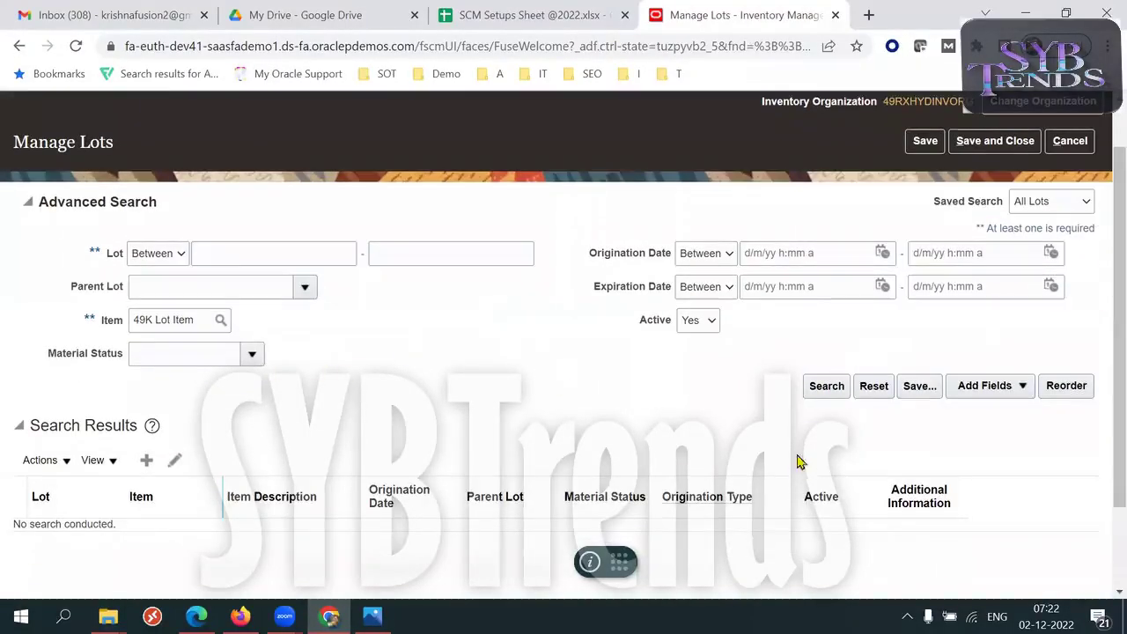
pyautogui.click(826, 394)
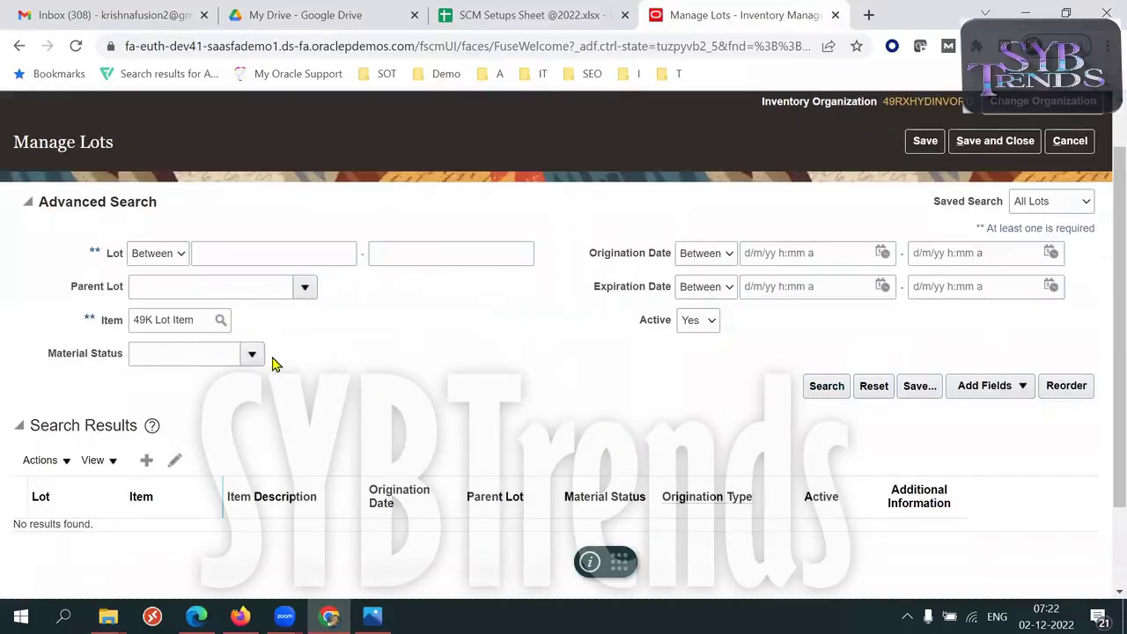
# Replace the item criterion by looking up item number 49K Lot Item and selecting it, and rerun the lot search
pyautogui.tripleClick(183, 320)
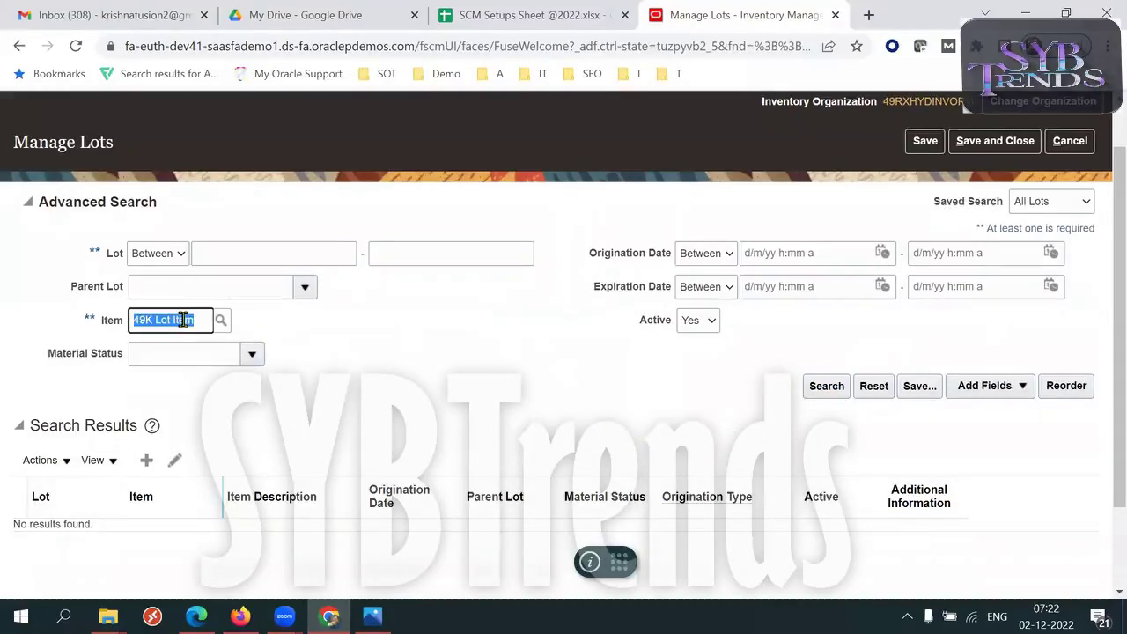
pyautogui.press('BackSpace')
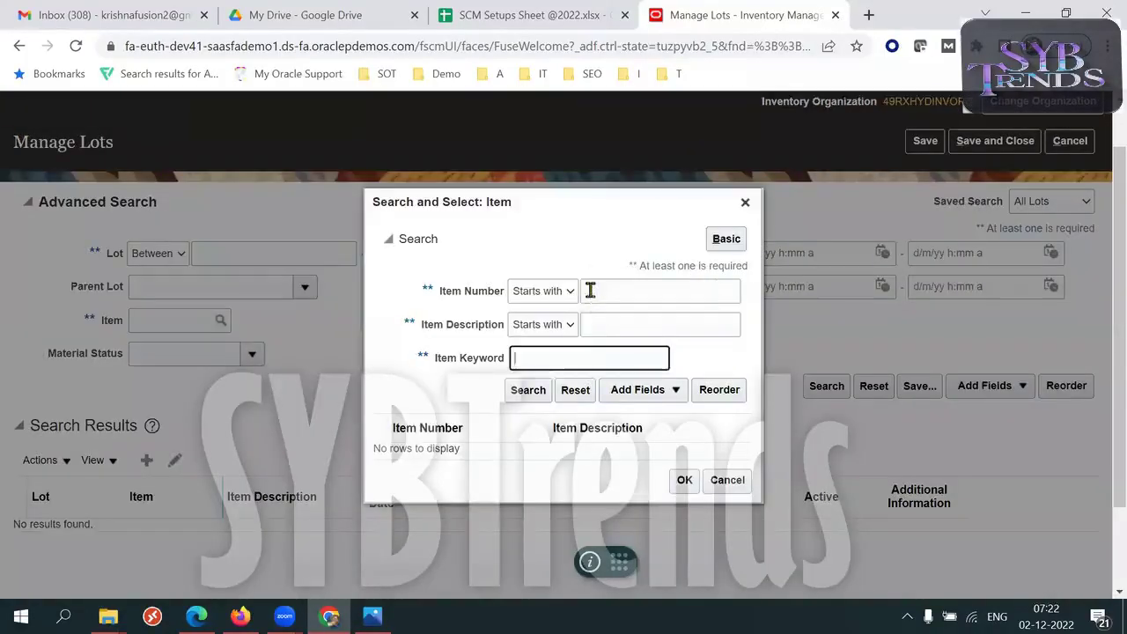
pyautogui.click(589, 291)
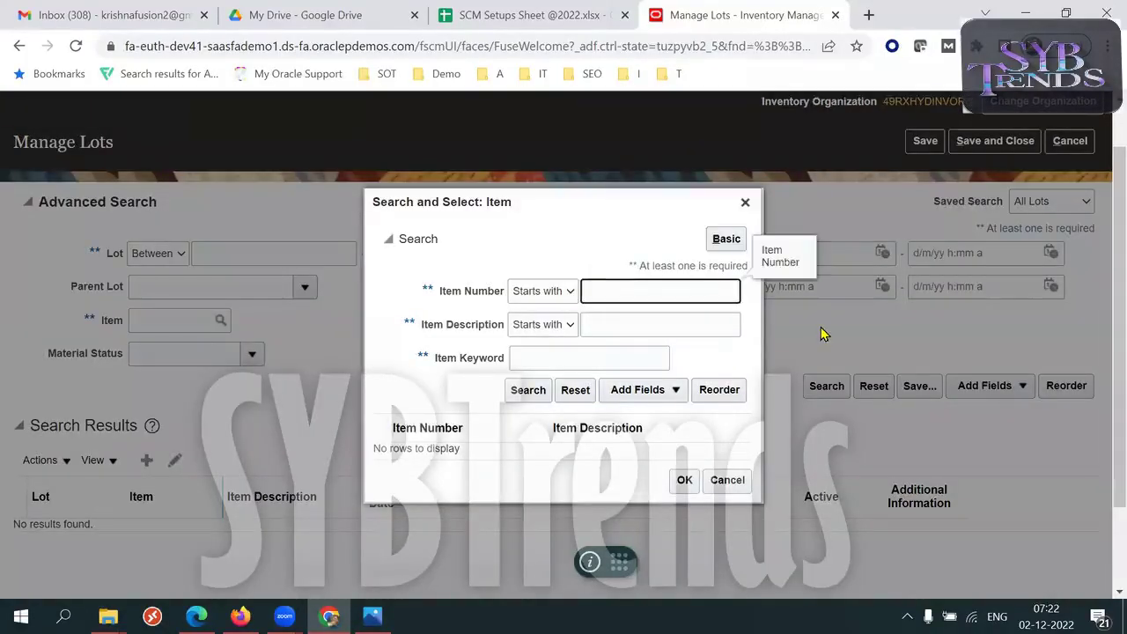
pyautogui.write('49K Lot Item')
pyautogui.press('Return')
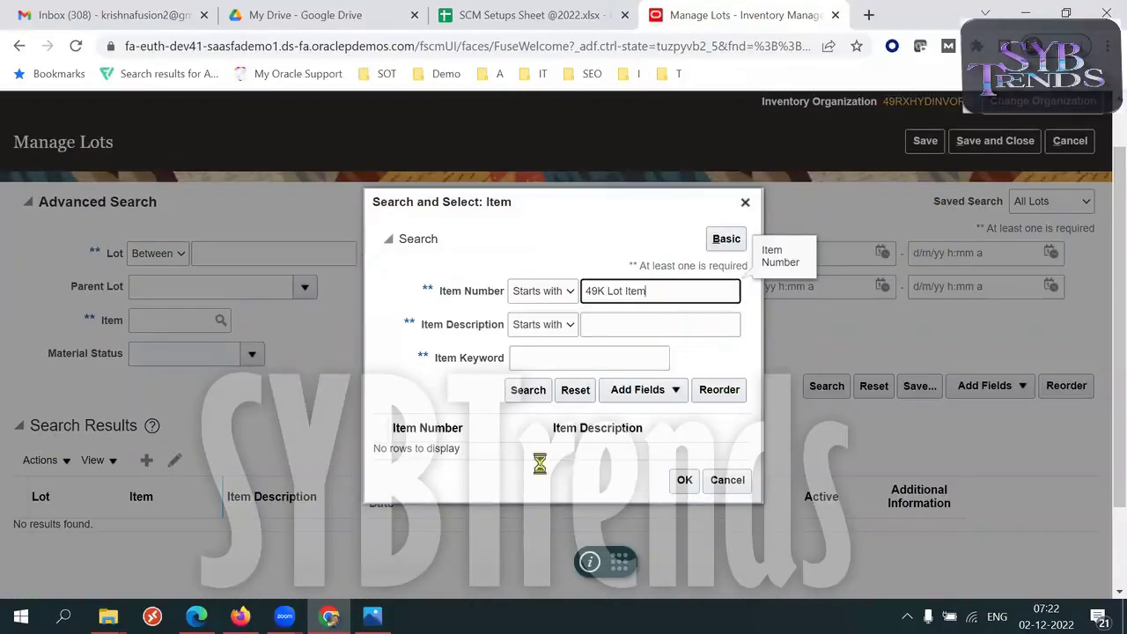
pyautogui.click(491, 456)
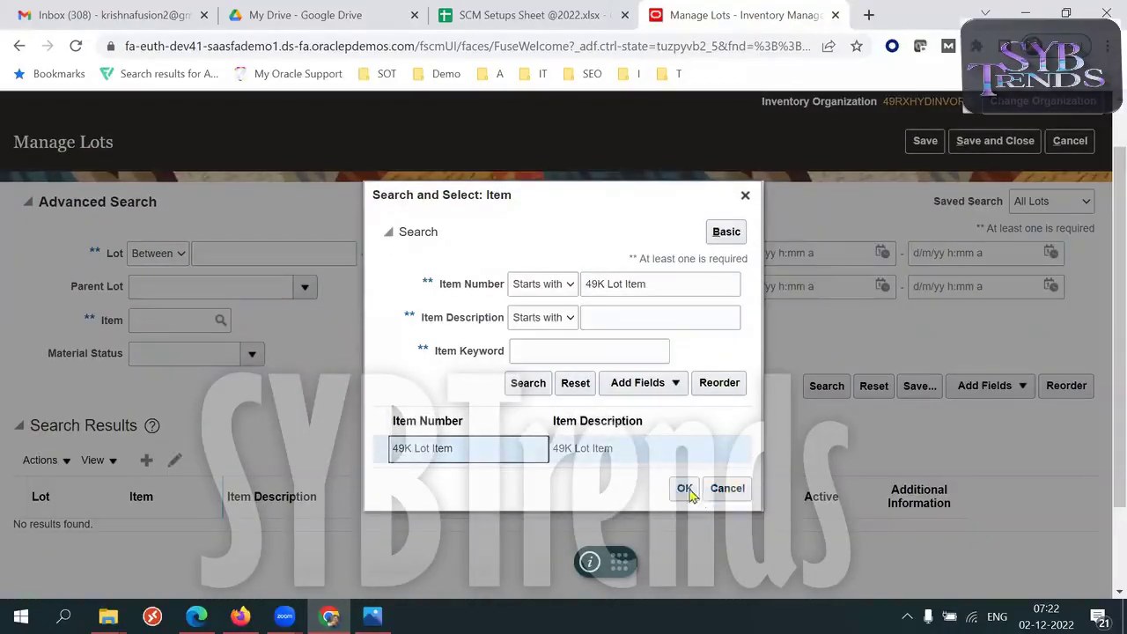
pyautogui.click(684, 488)
pyautogui.click(828, 387)
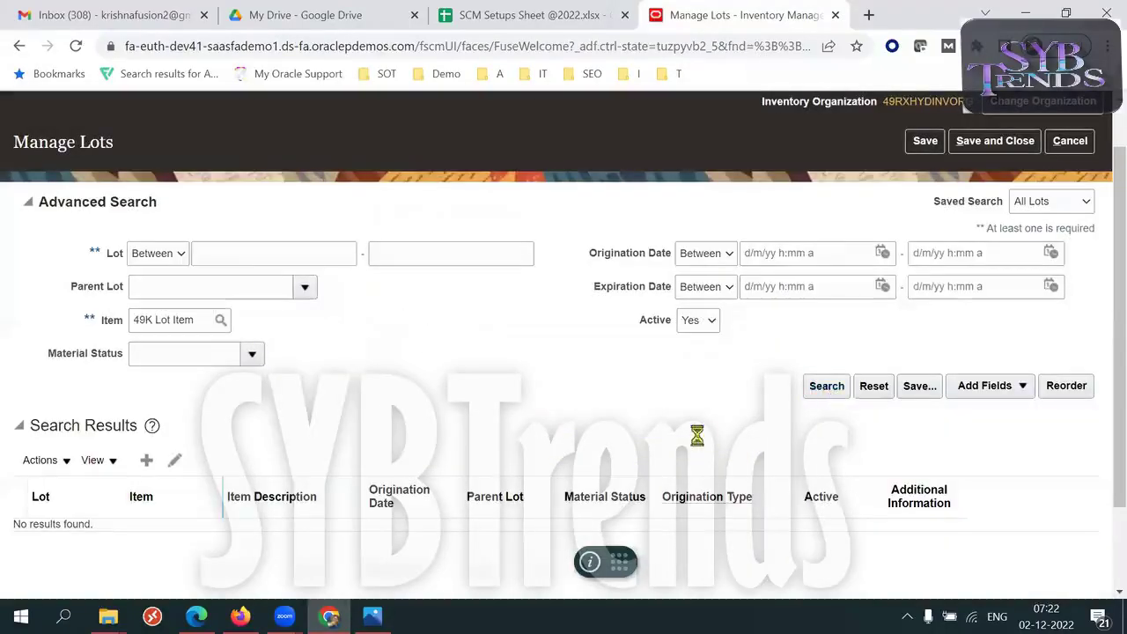
pyautogui.click(184, 319)
pyautogui.tripleClick(184, 320)
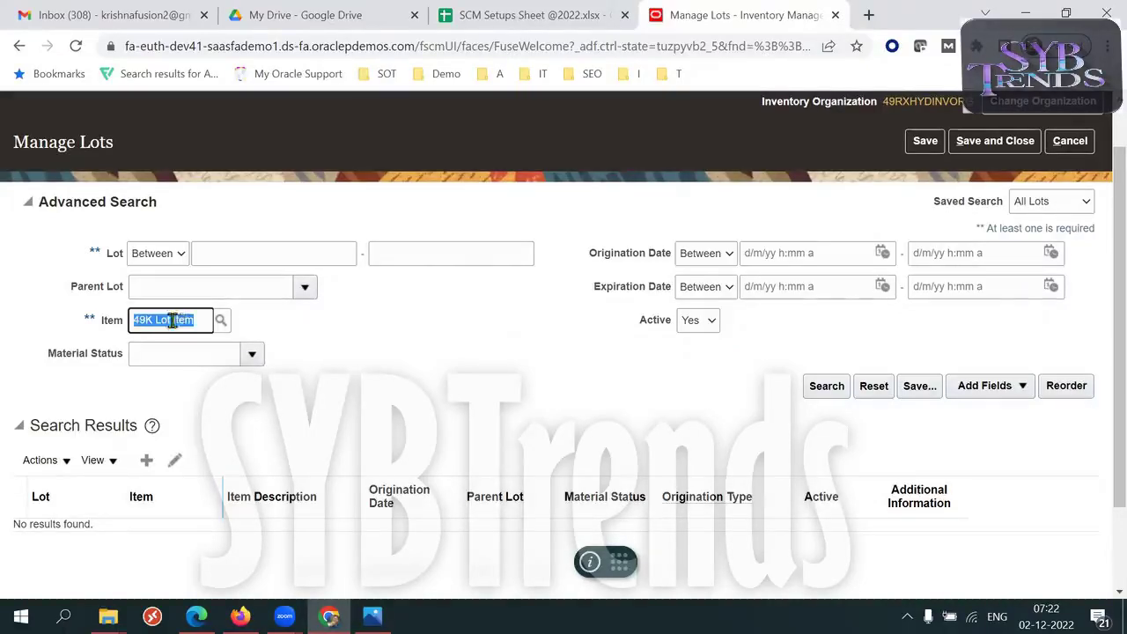
pyautogui.doubleClick(110, 325)
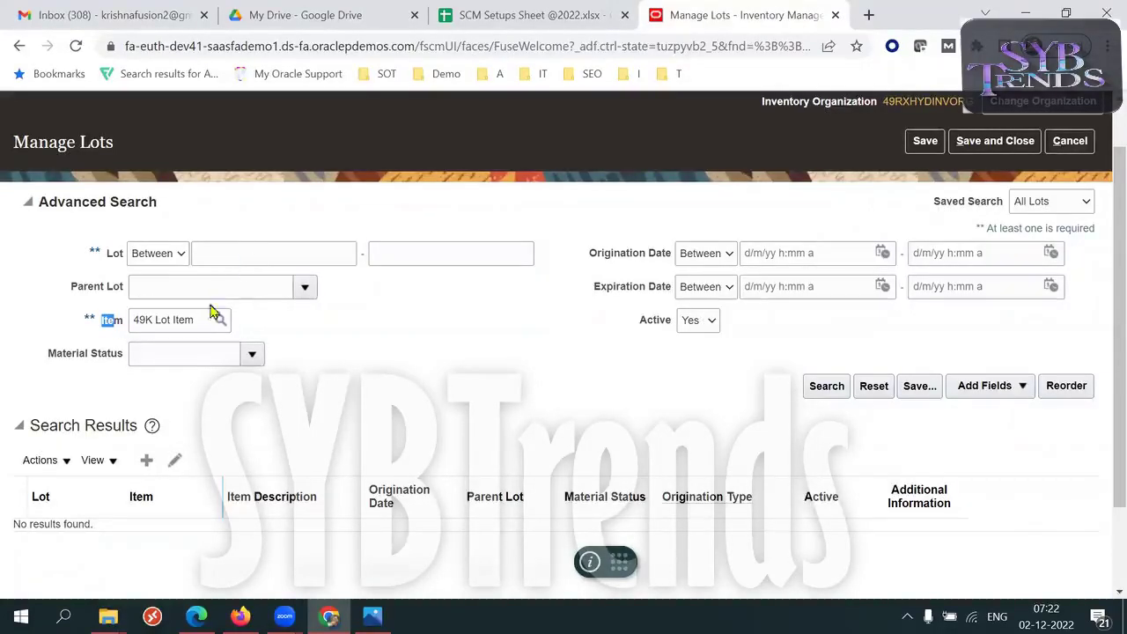
pyautogui.scroll(1, 1103, 296)
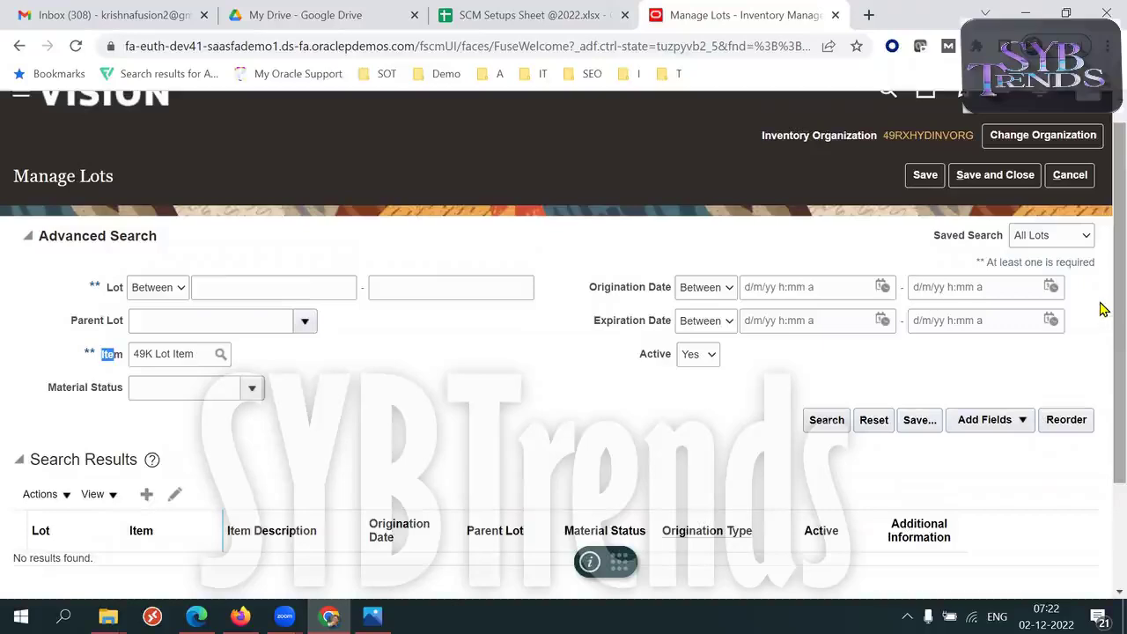
pyautogui.scroll(-1, 1102, 327)
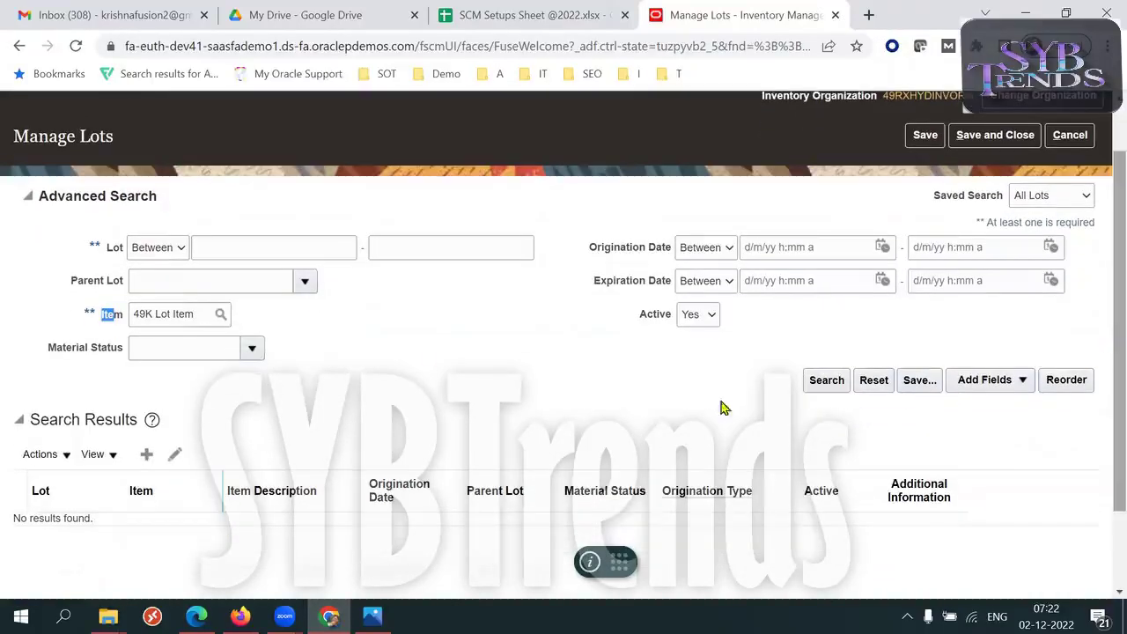
# Set the Active criterion to blank and search the lots for 49K Lot Item again
pyautogui.tripleClick(190, 312)
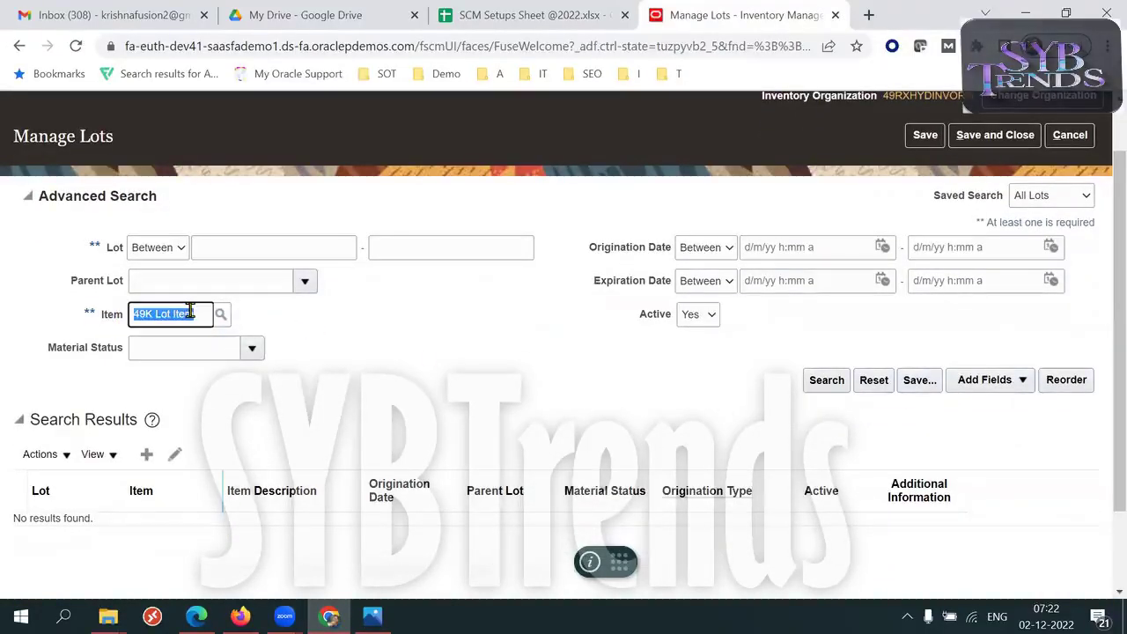
pyautogui.click(713, 314)
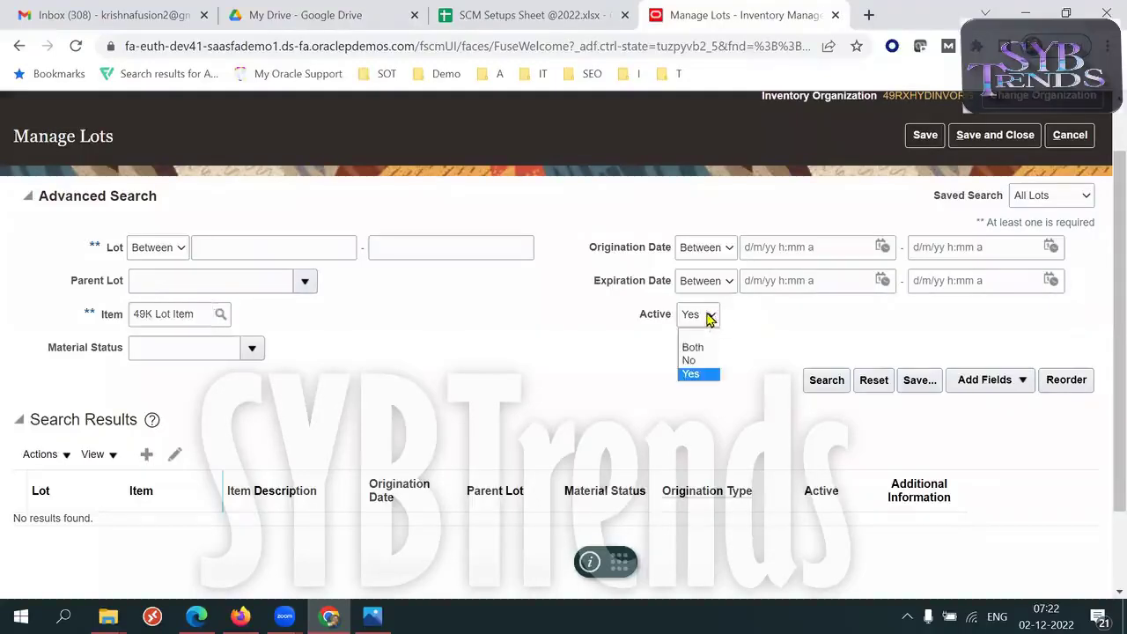
pyautogui.click(696, 332)
pyautogui.doubleClick(656, 314)
pyautogui.click(848, 319)
pyautogui.click(828, 381)
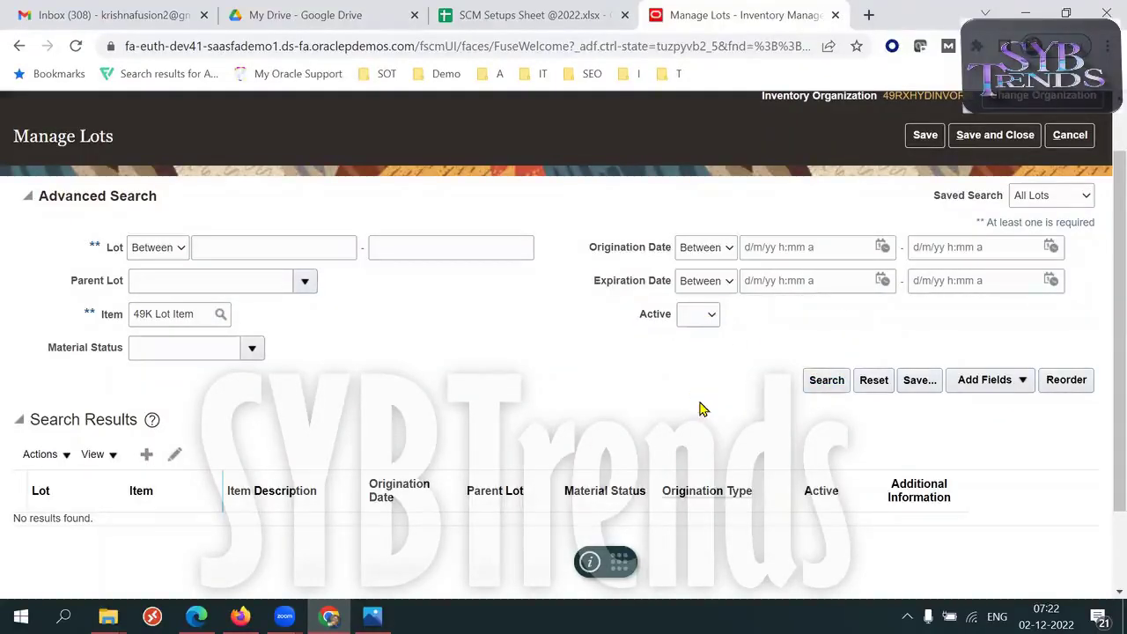
# Clear the Item criterion in the lot search
pyautogui.tripleClick(161, 314)
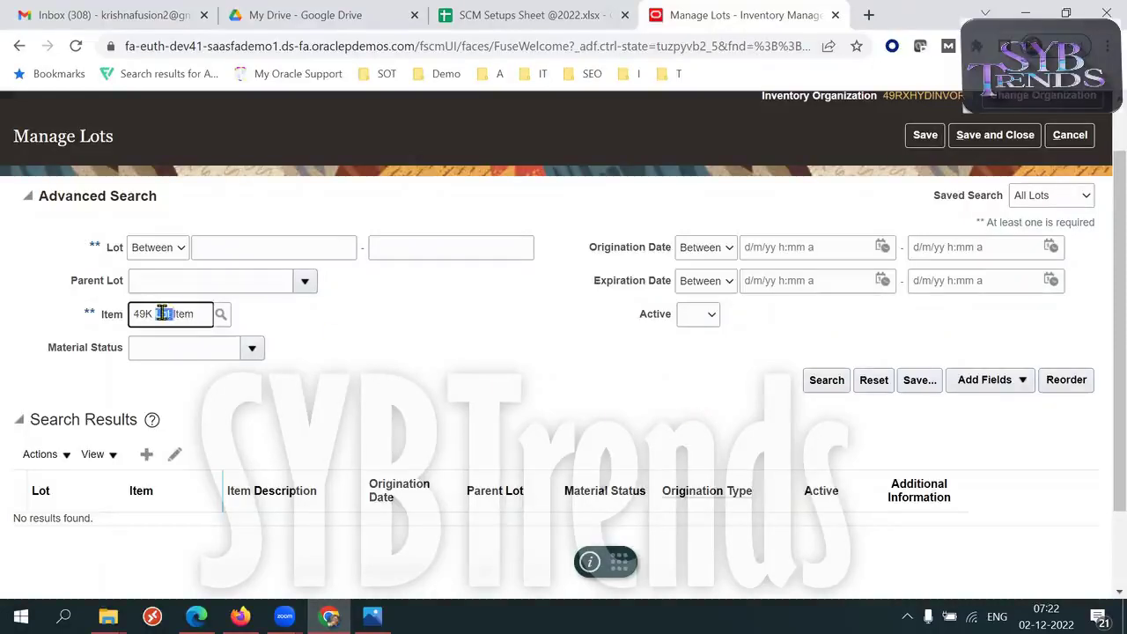
pyautogui.press('BackSpace')
pyautogui.click(472, 328)
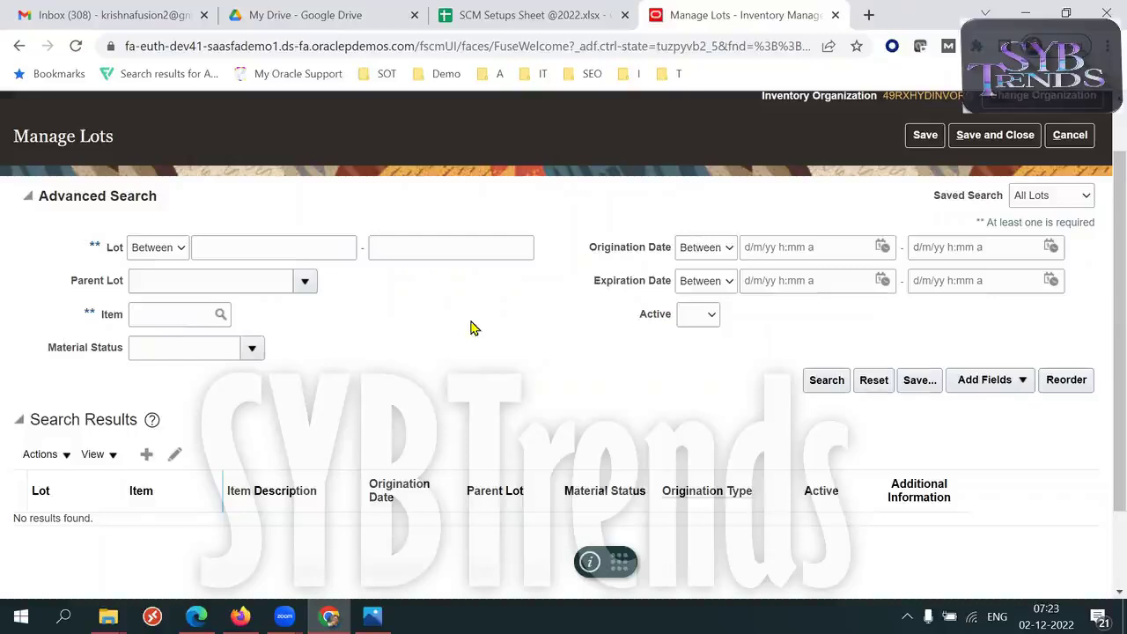
pyautogui.scroll(1, 1100, 221)
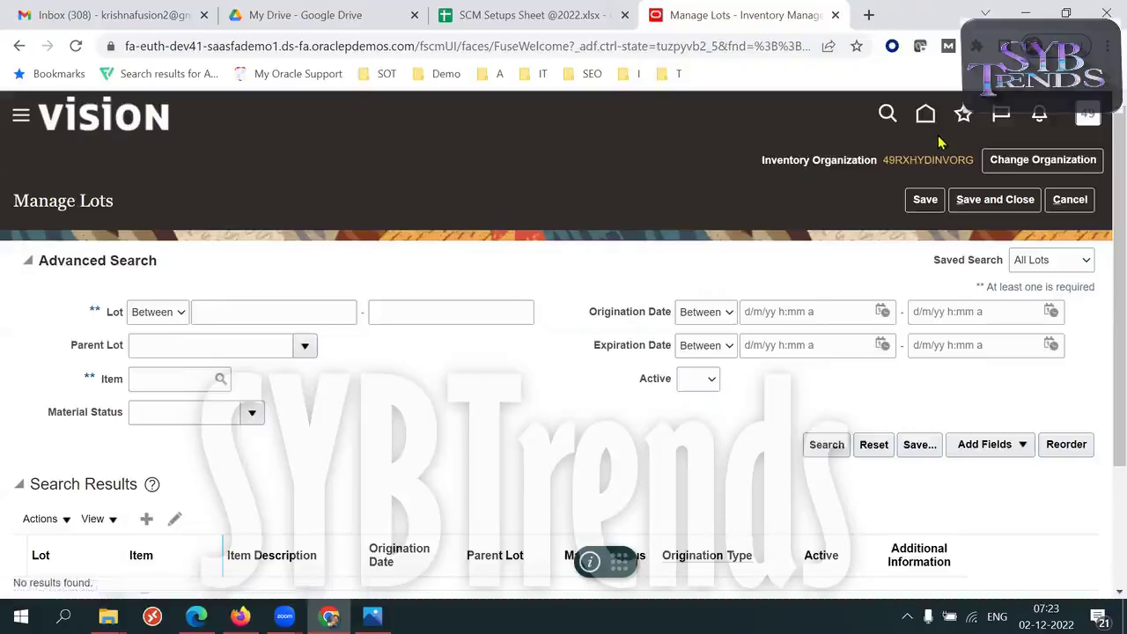
pyautogui.click(1082, 200)
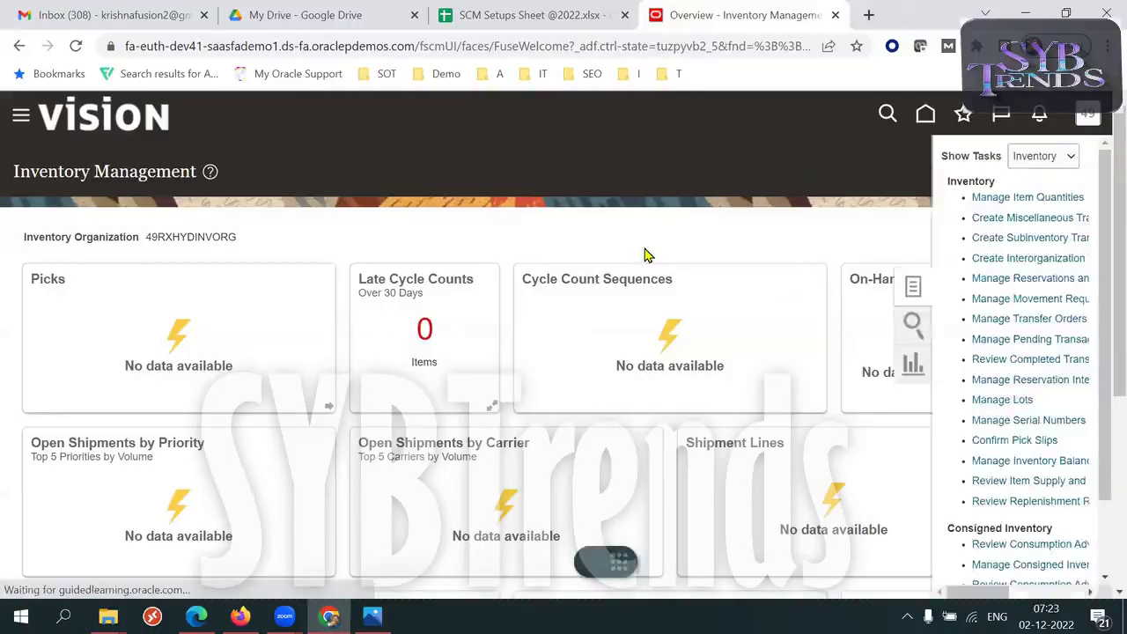
pyautogui.click(1036, 220)
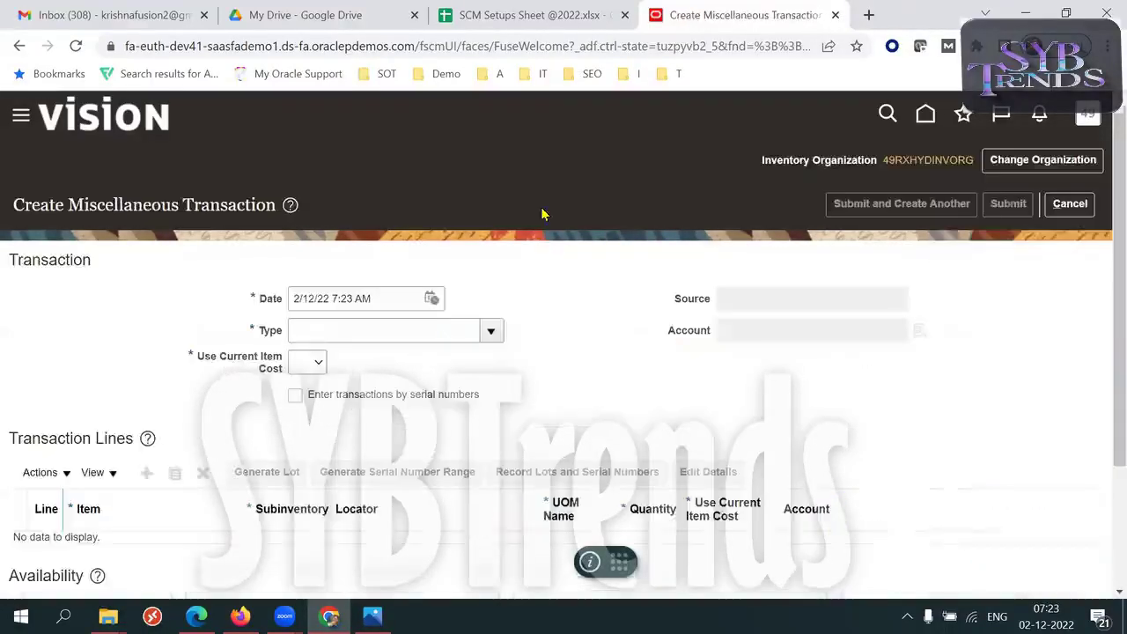
pyautogui.click(491, 319)
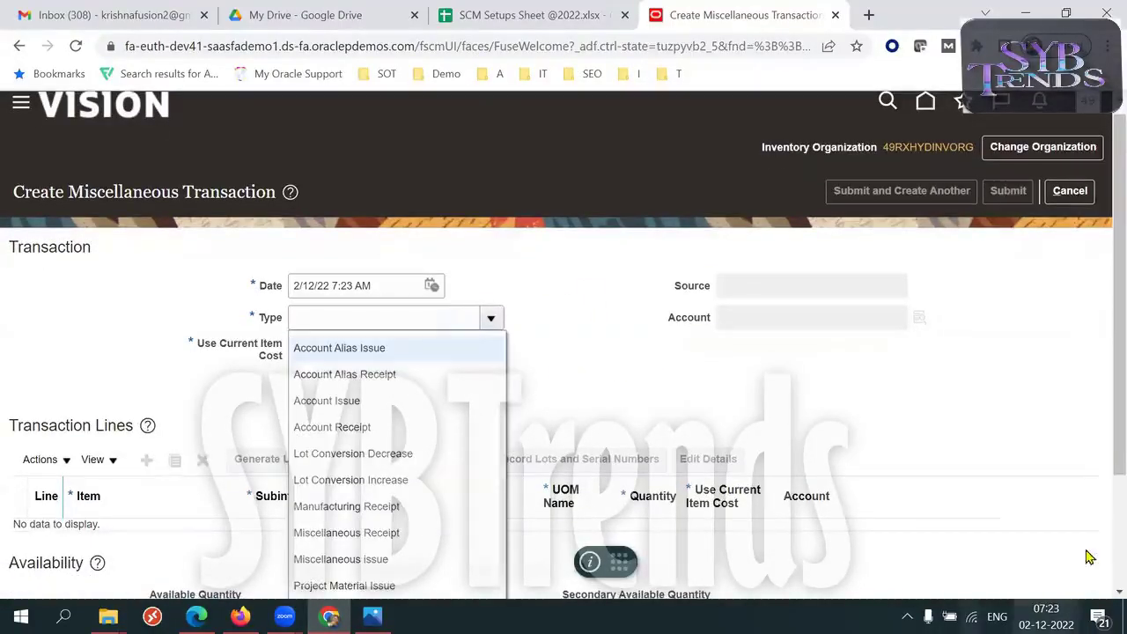
pyautogui.scroll(-1, 1101, 458)
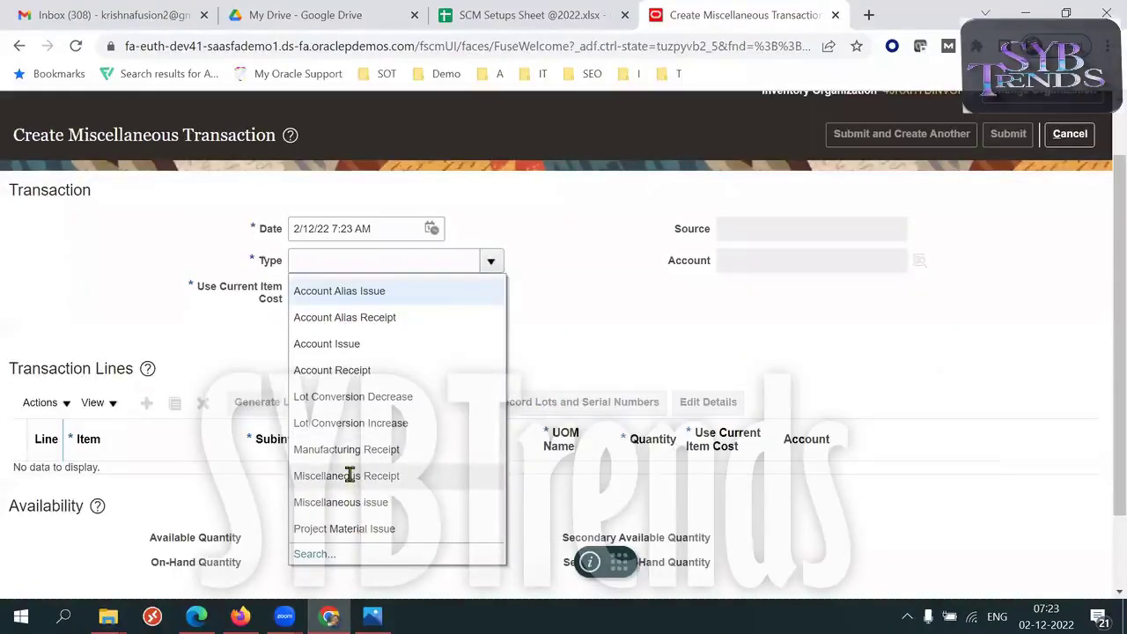
pyautogui.click(628, 340)
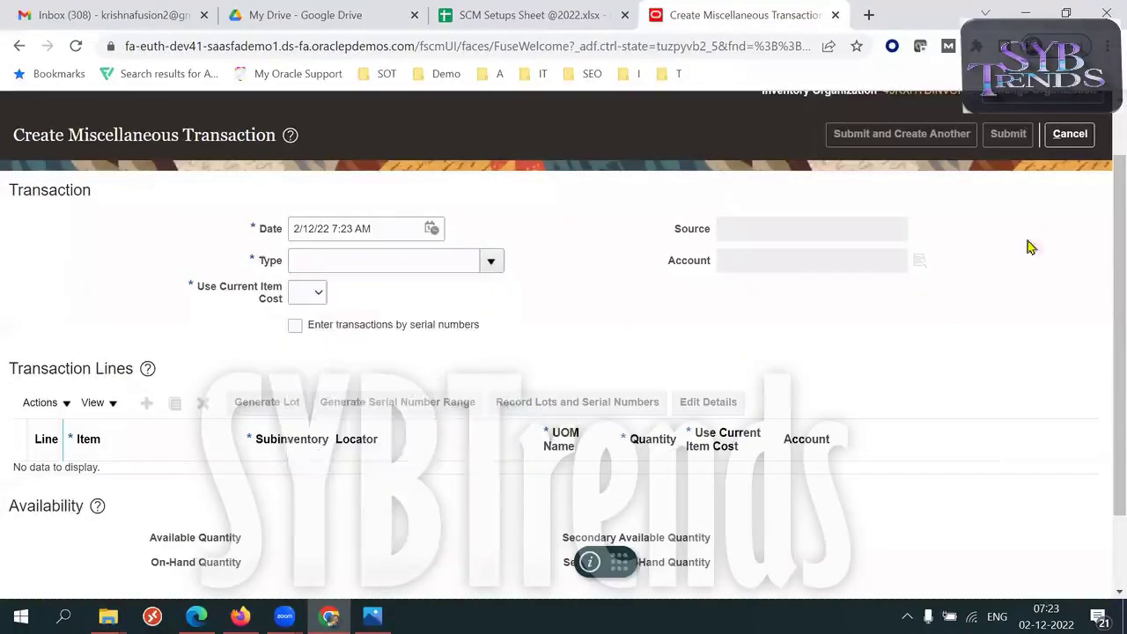
pyautogui.click(1089, 137)
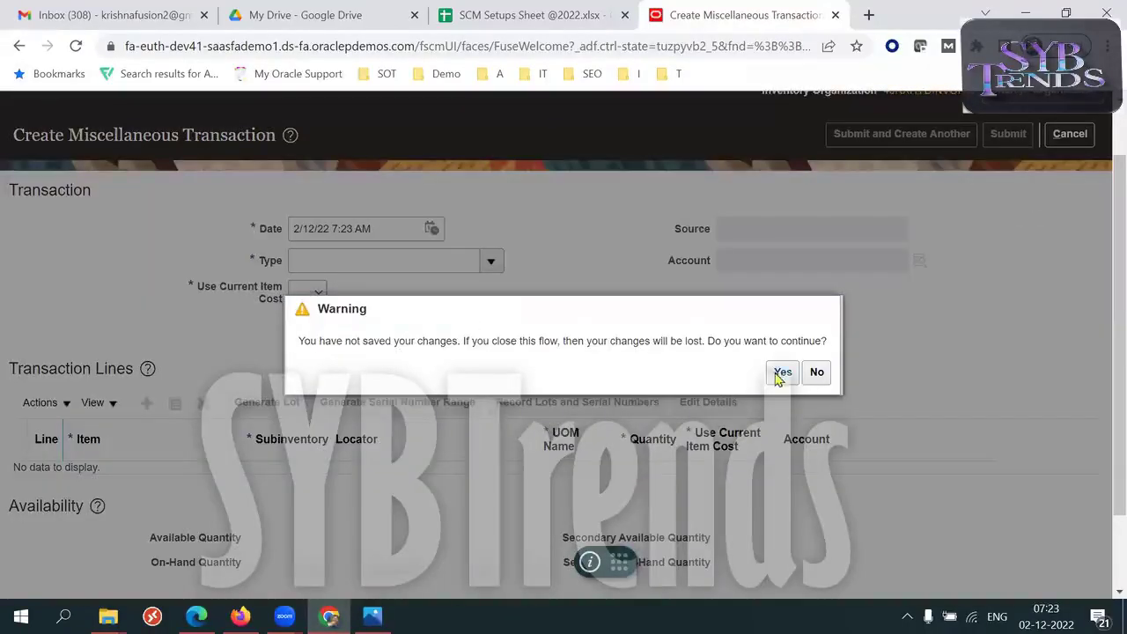
pyautogui.click(782, 372)
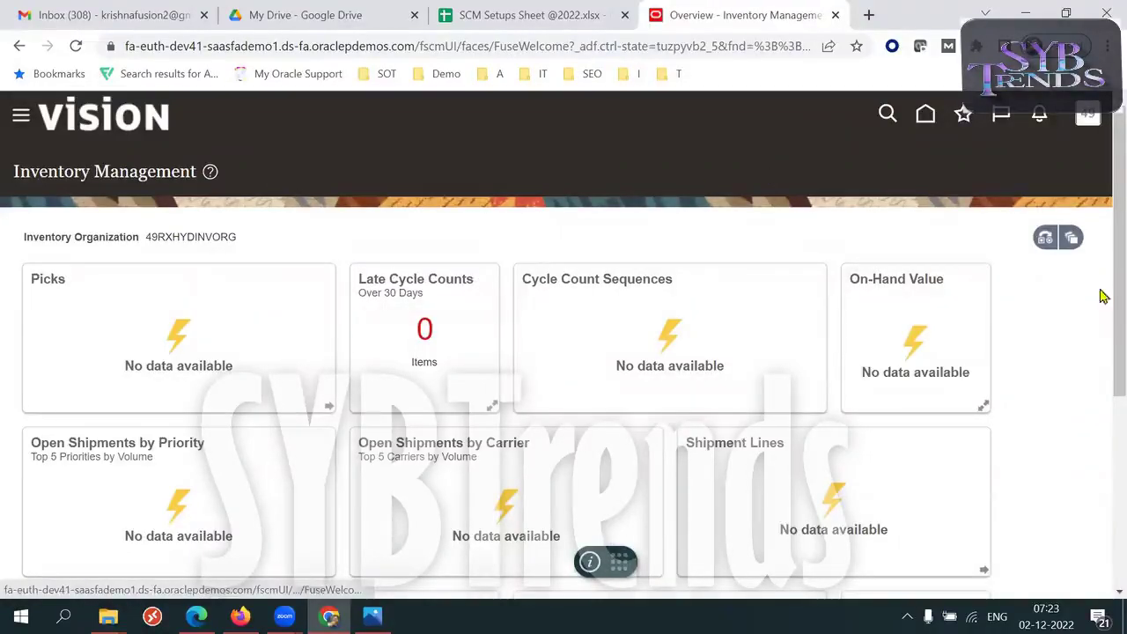
# Open the Manage Lots task for inventory organization 49RXHYDINVORG
pyautogui.click(1104, 297)
pyautogui.click(994, 400)
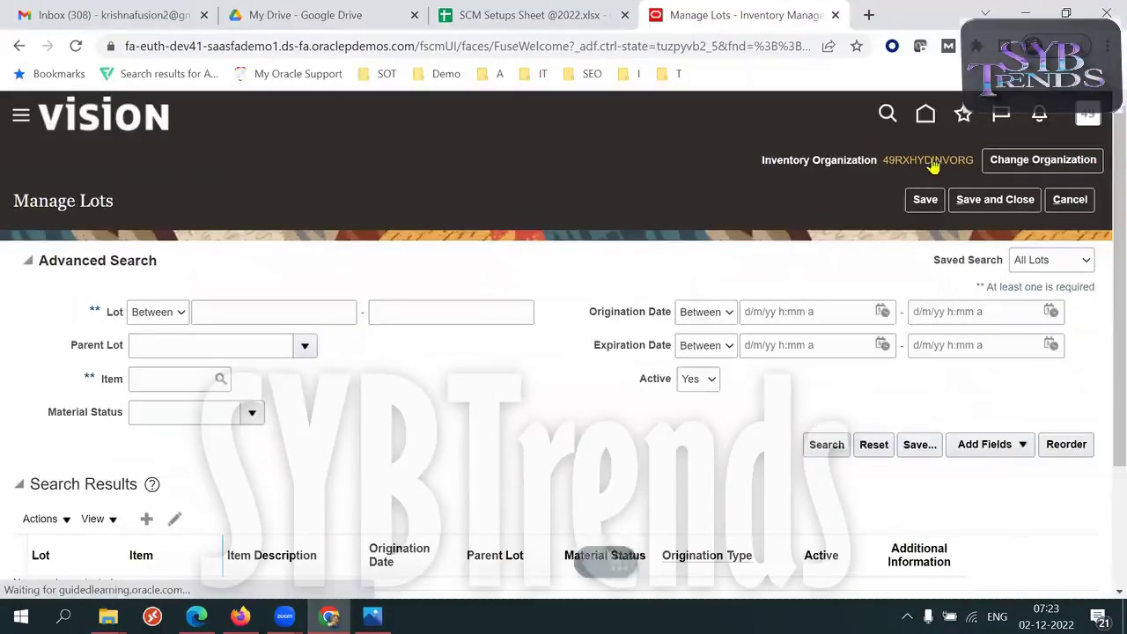
pyautogui.moveTo(933, 166)
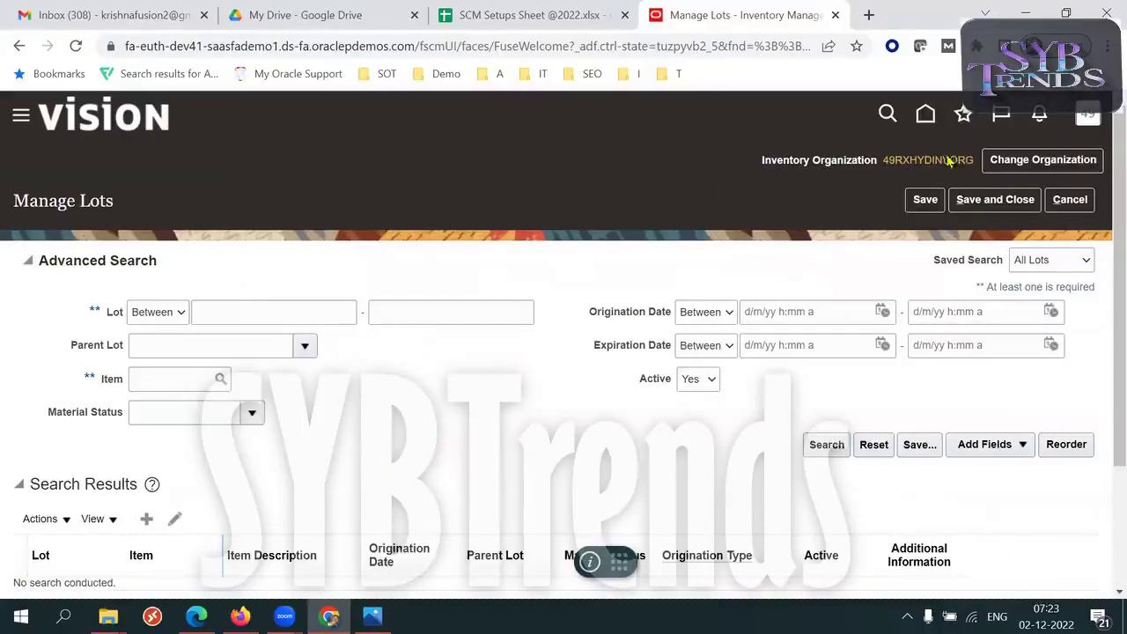
# Look up item number RXRM2007, choose it as the Item criterion, and search for its lots
pyautogui.click(220, 379)
pyautogui.click(614, 290)
pyautogui.write('49')
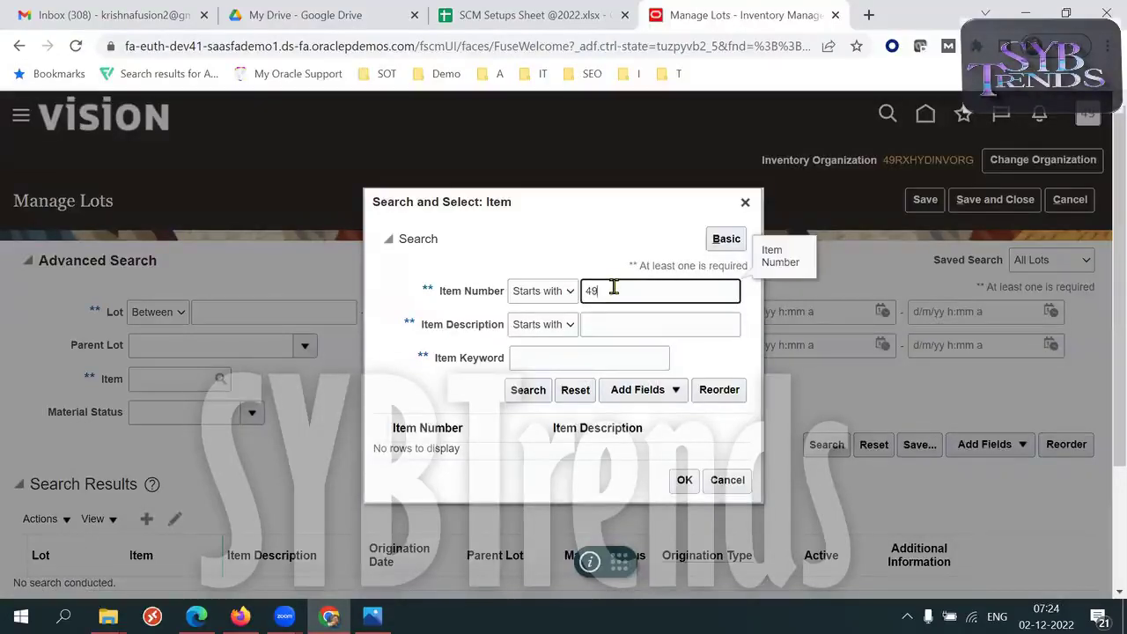
pyautogui.write('XRM')
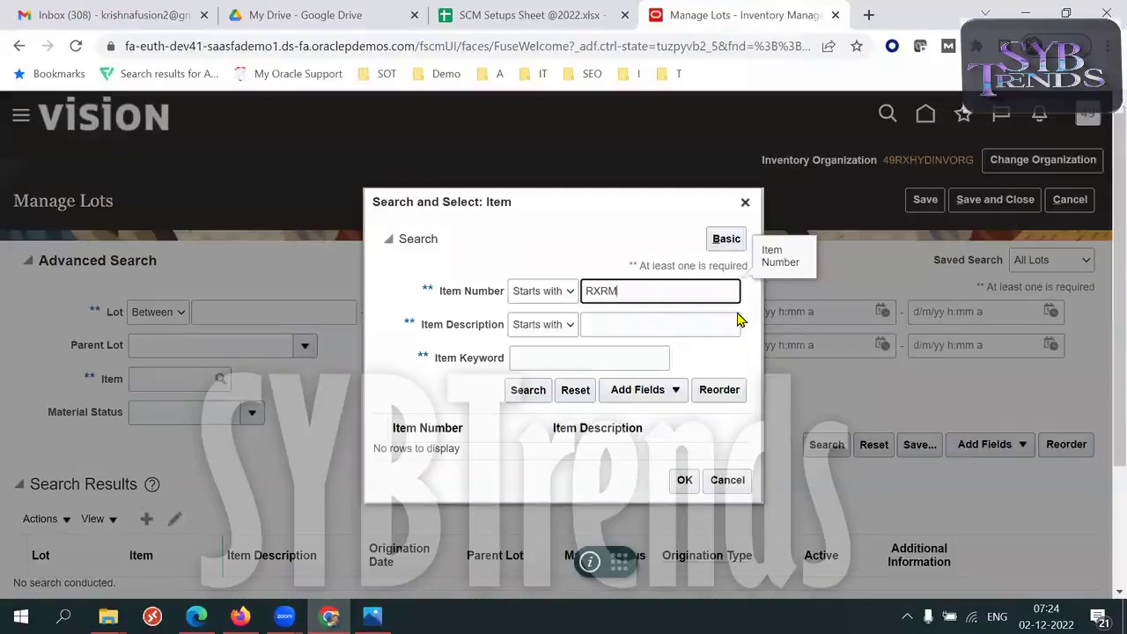
pyautogui.write('207')
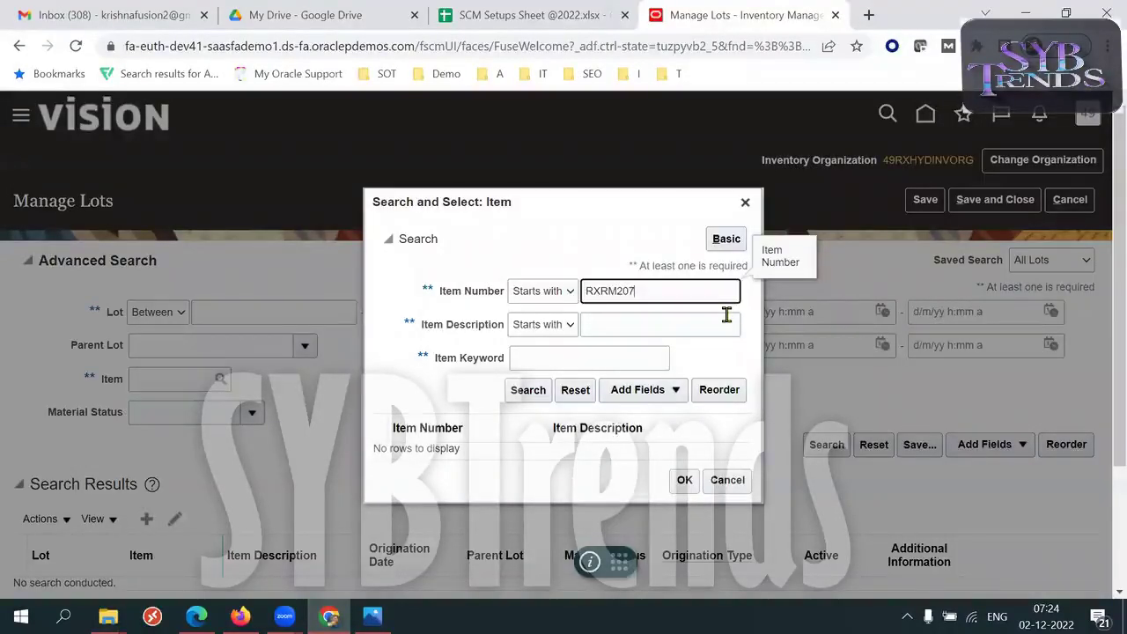
pyautogui.click(524, 392)
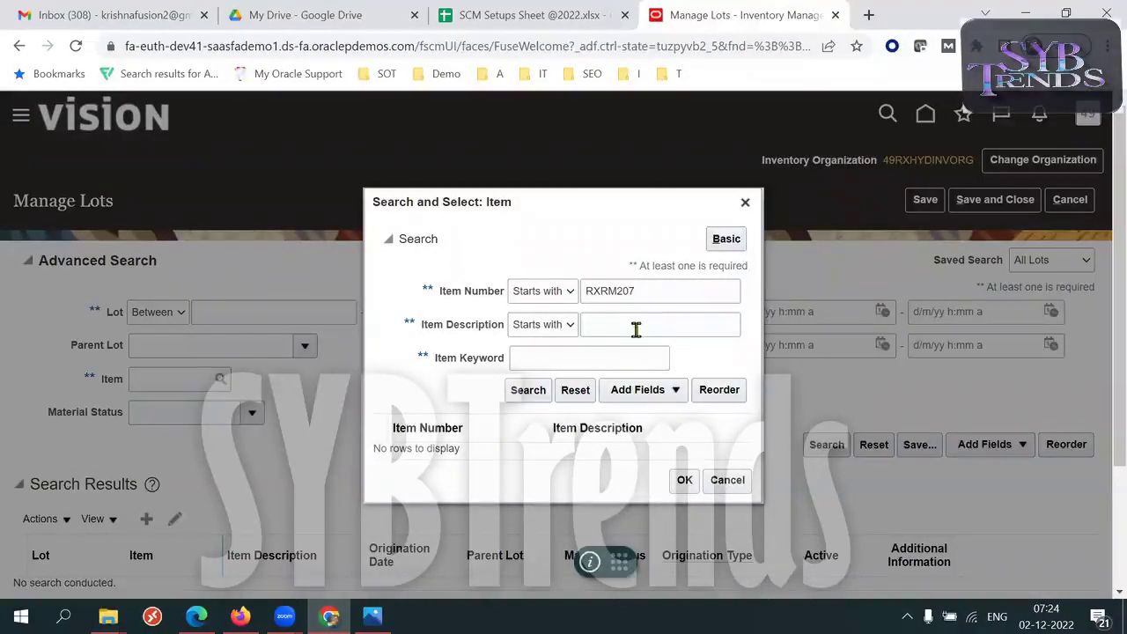
pyautogui.click(671, 290)
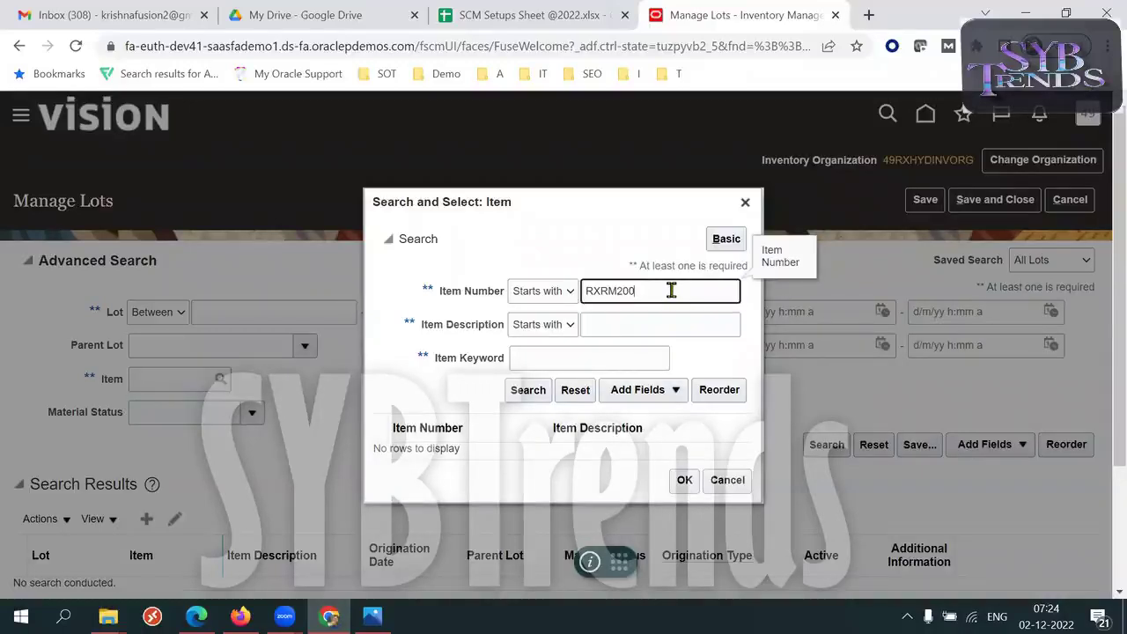
pyautogui.click(524, 390)
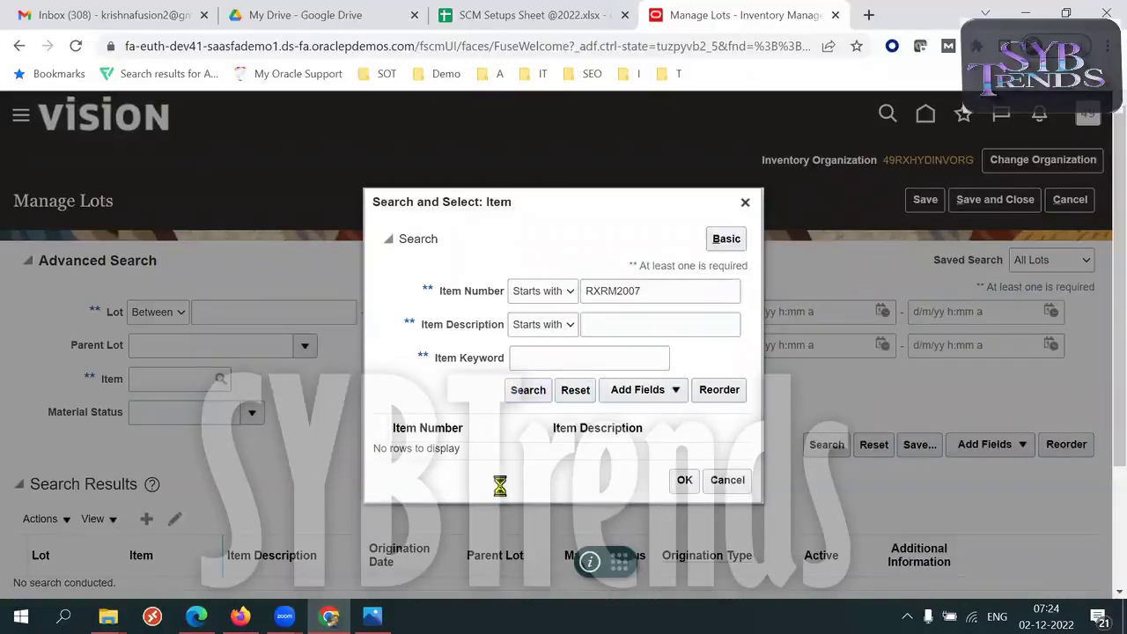
pyautogui.click(460, 448)
pyautogui.click(686, 486)
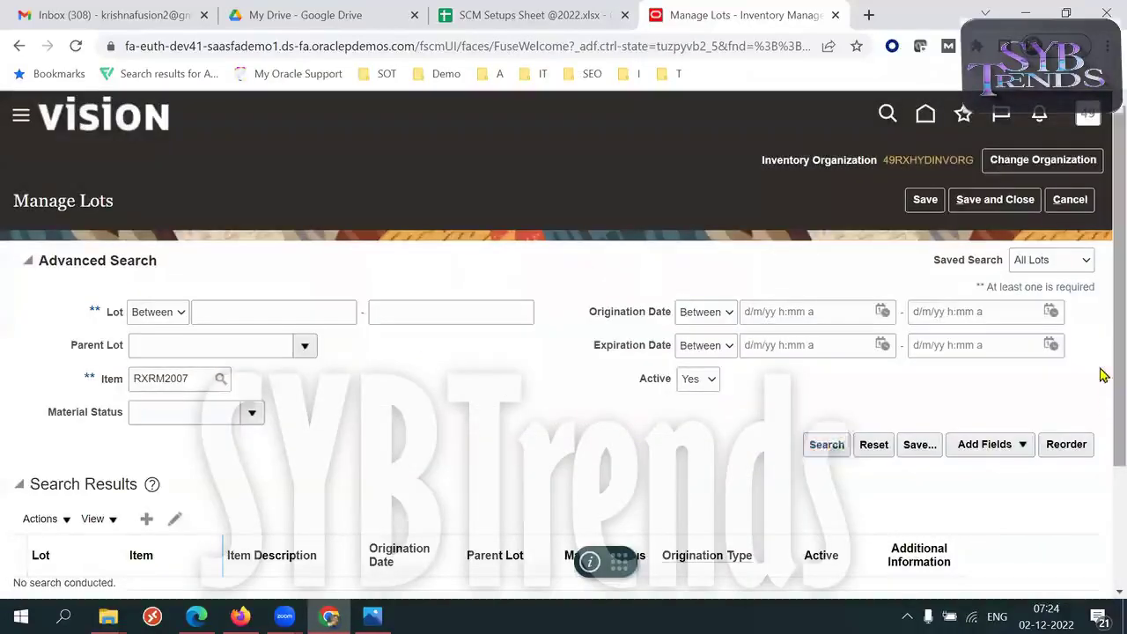
pyautogui.moveTo(1120, 379); pyautogui.dragTo(1120, 410)
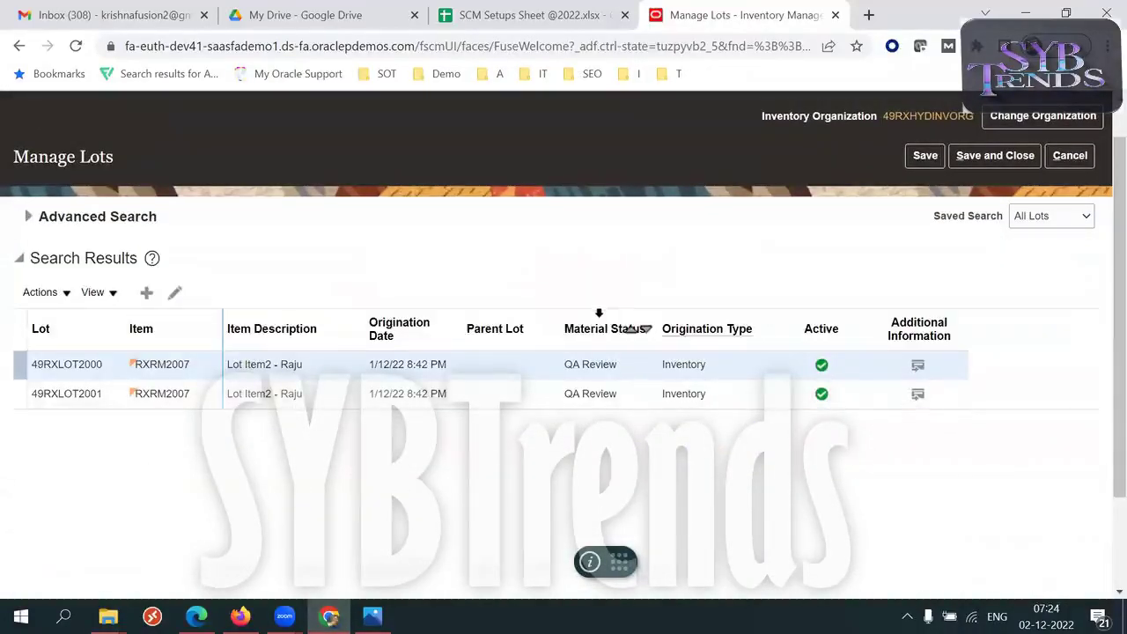
# Examine the material status of lot 49RXLOT2000 in the lot search results
pyautogui.click(599, 315)
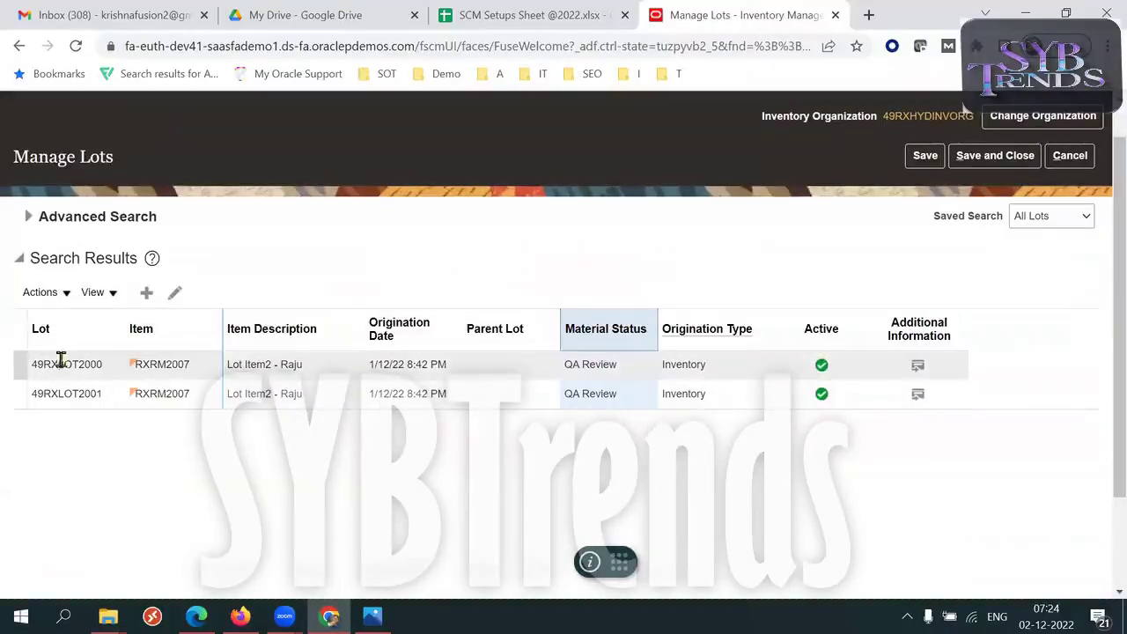
pyautogui.click(589, 368)
pyautogui.doubleClick(588, 368)
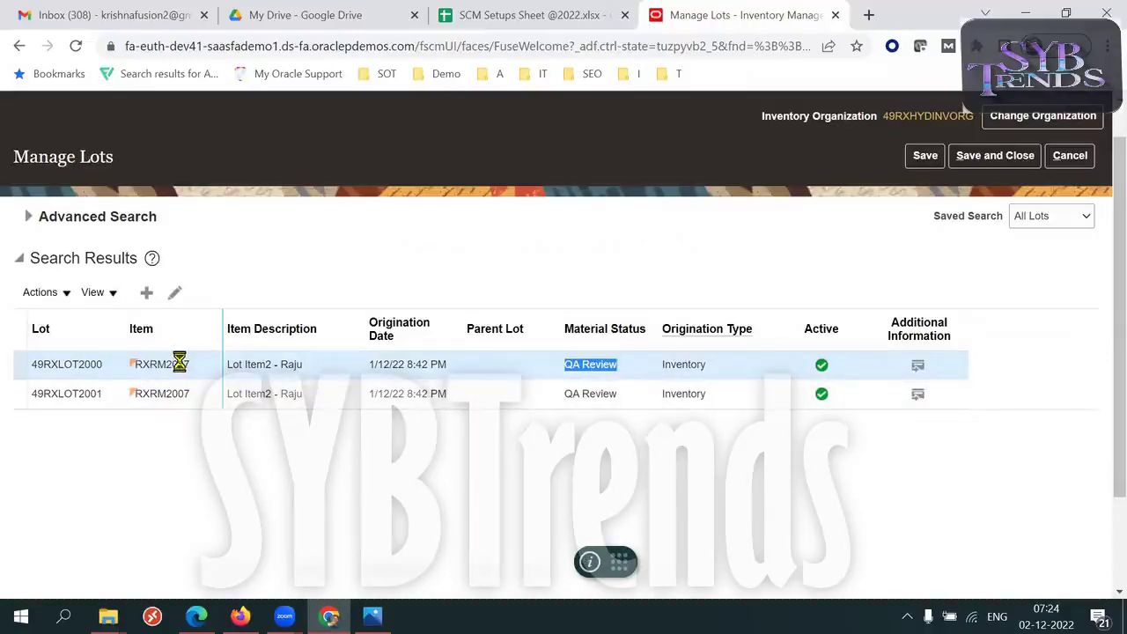
pyautogui.doubleClick(72, 361)
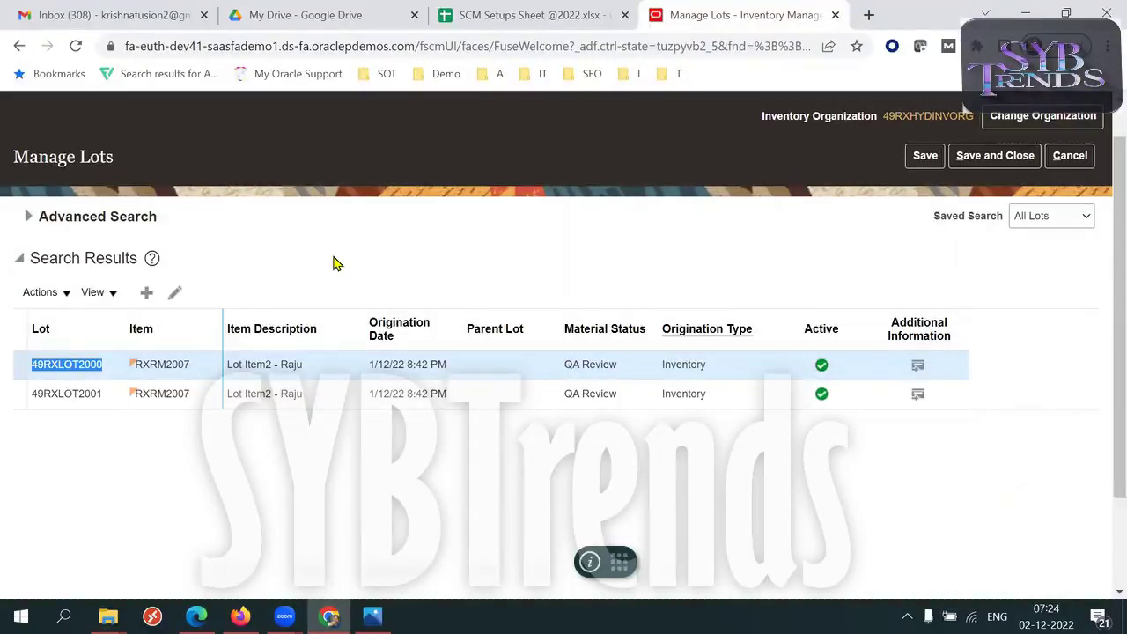
# Check the default lot status in the lot status.JPG image, and compare it with the material status of lot 49RXLOT2001
pyautogui.click(373, 616)
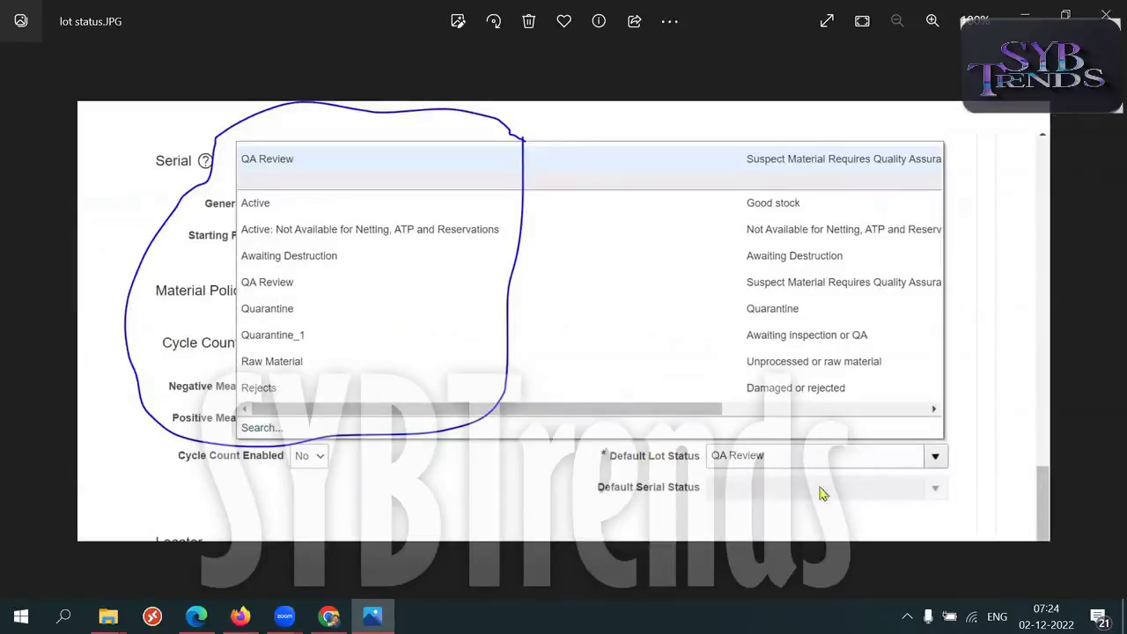
pyautogui.hotkey('alt', 'Tab')
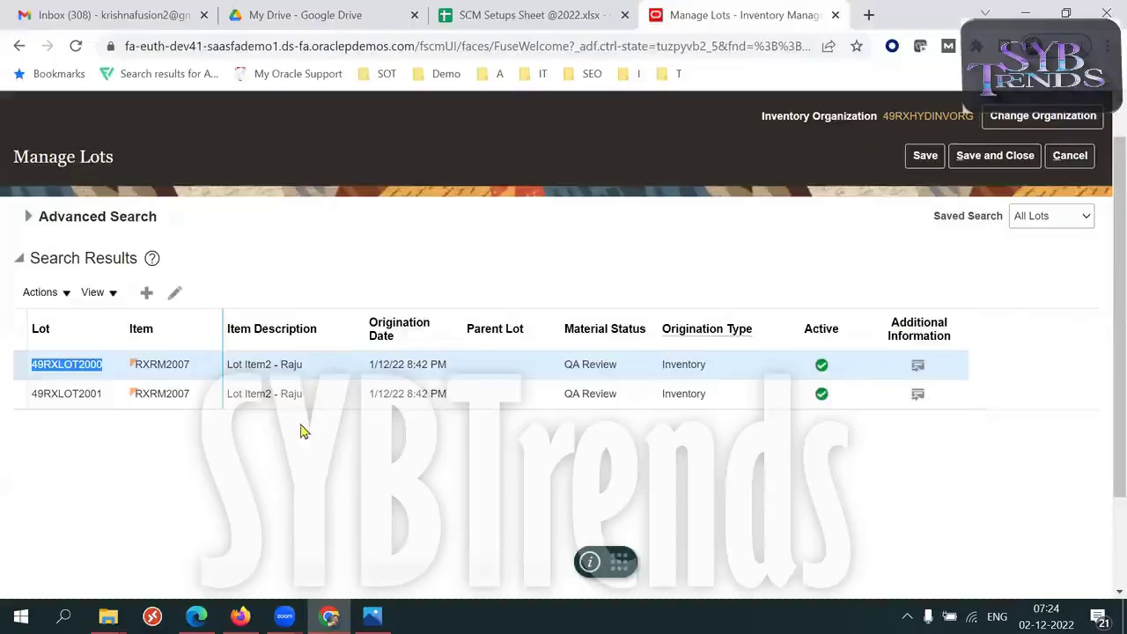
pyautogui.click(73, 396)
pyautogui.click(598, 310)
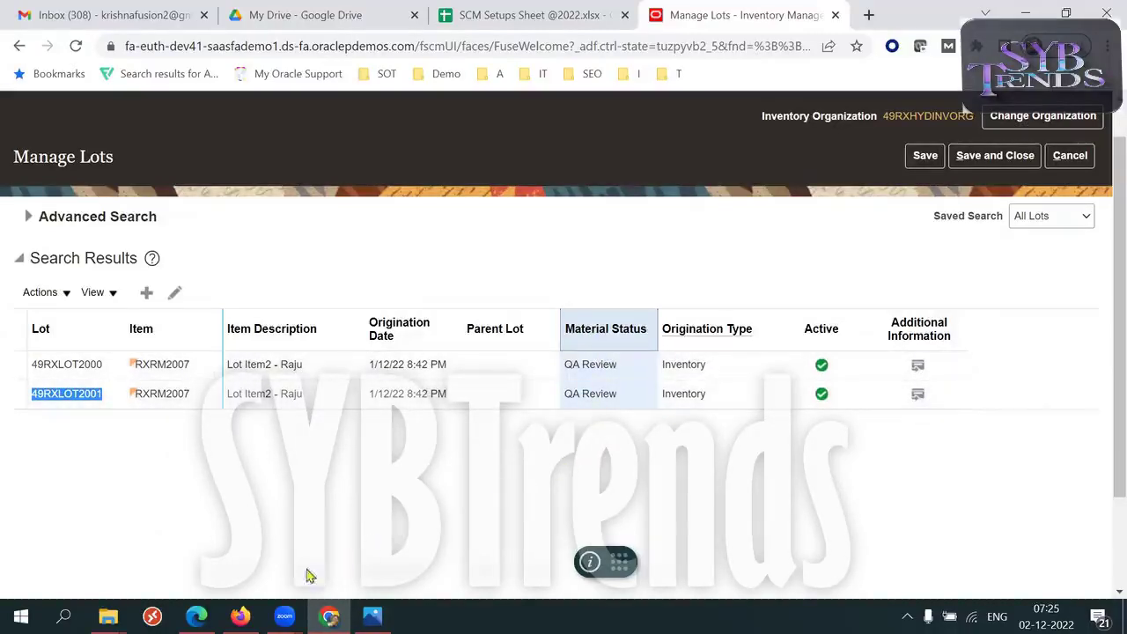
# Switch to Manage Material Statuses in Firefox, close the Active status details, and open the QA Review status
pyautogui.click(241, 617)
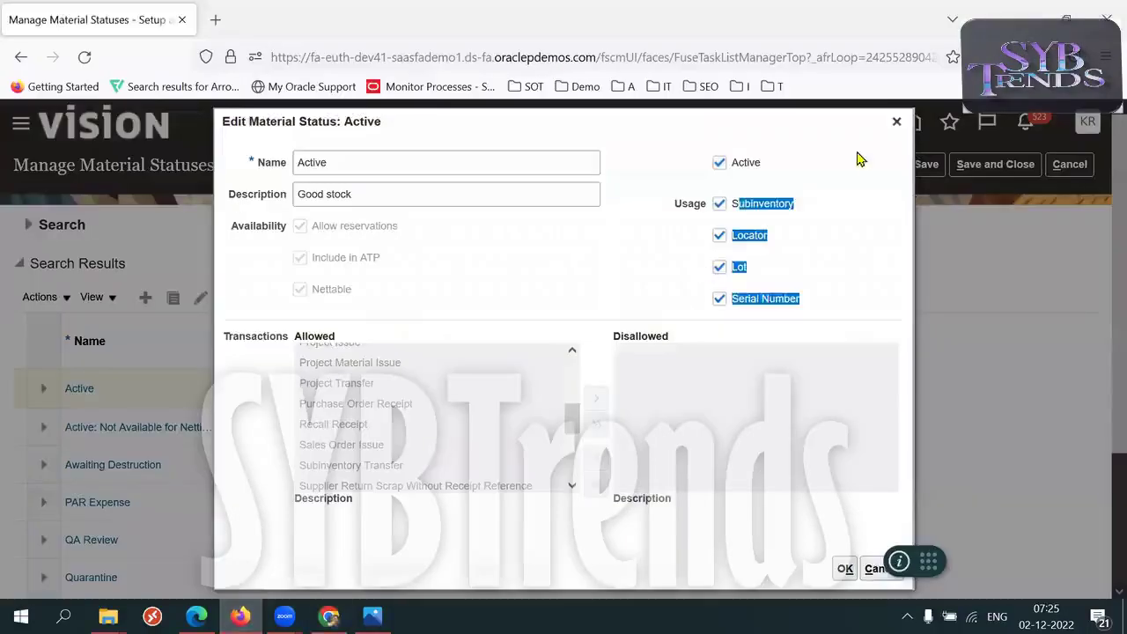
pyautogui.click(897, 121)
pyautogui.scroll(-2, 347, 428)
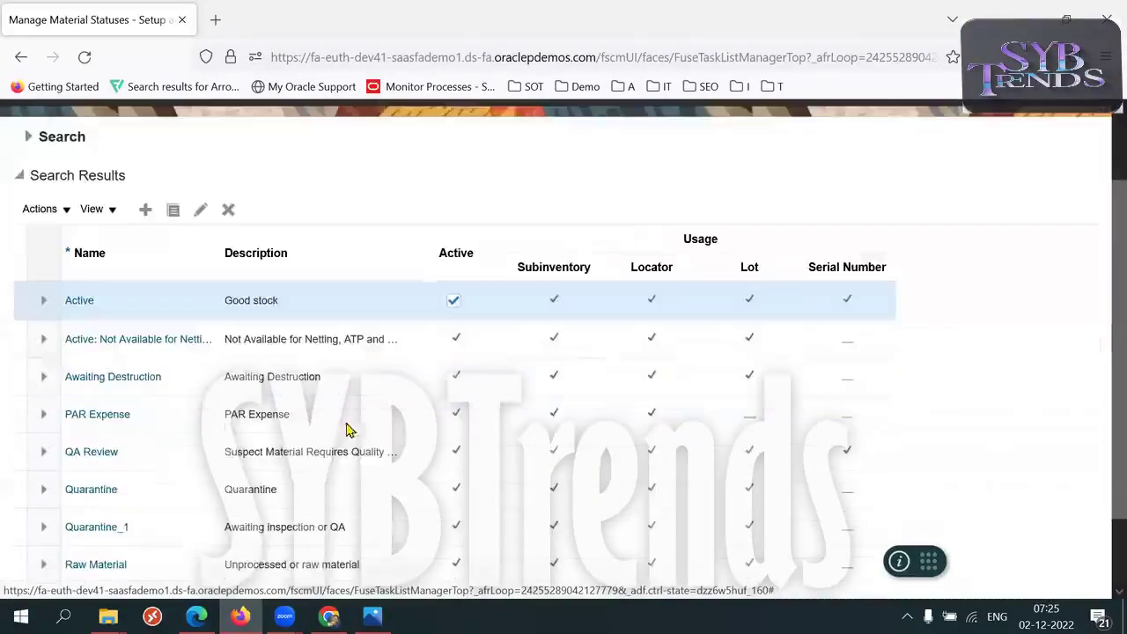
pyautogui.click(89, 454)
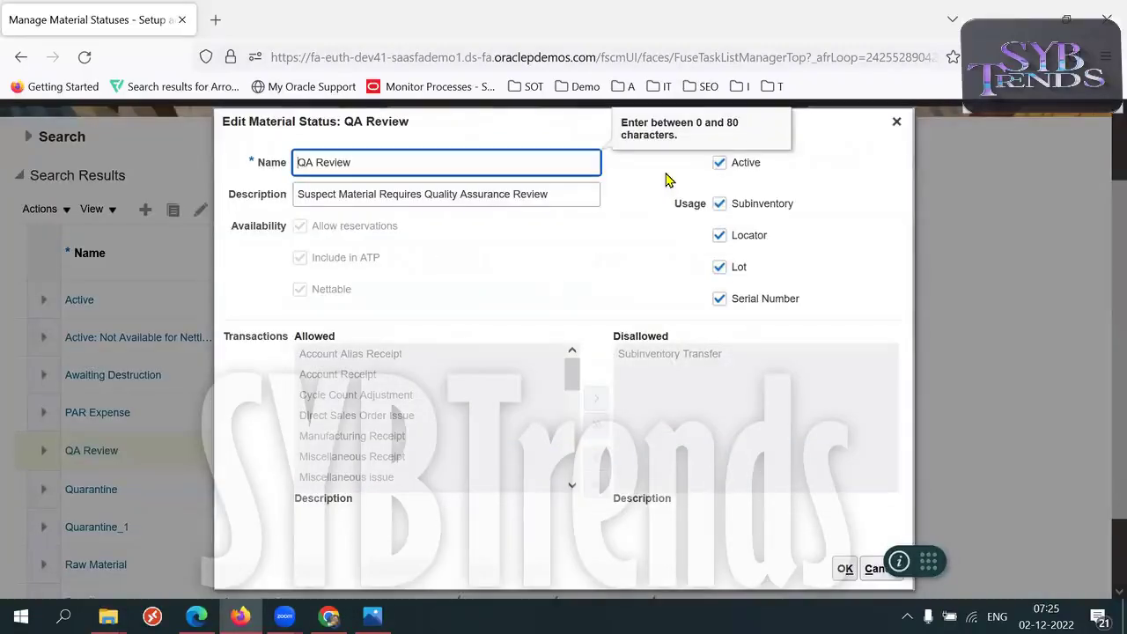
# Examine the allowed and disallowed transactions of the QA Review status
pyautogui.click(717, 360)
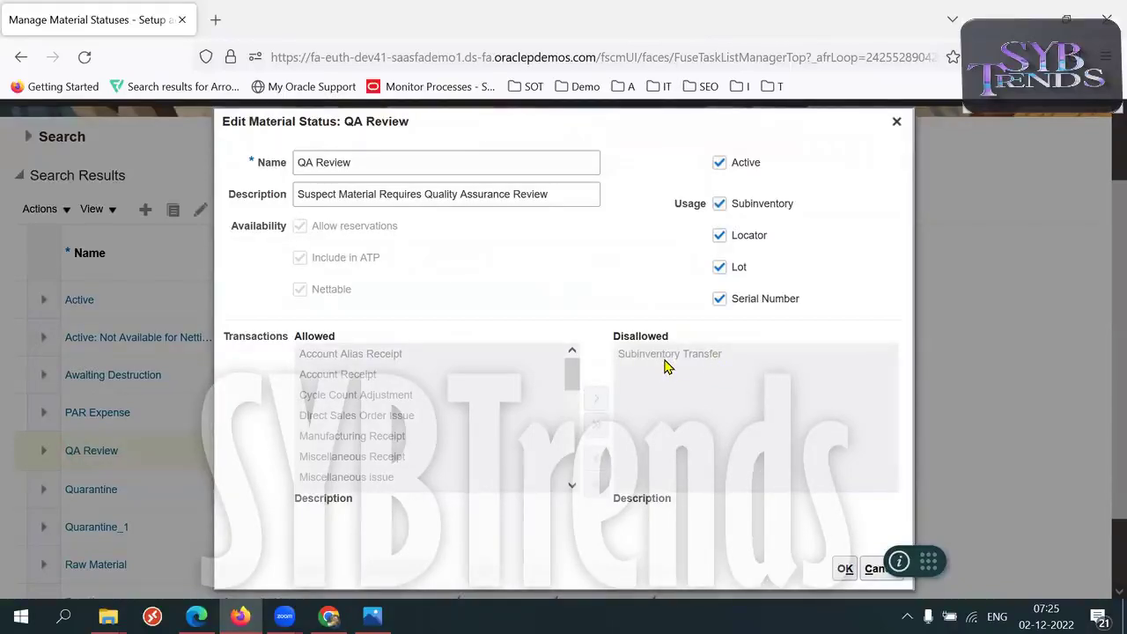
pyautogui.moveTo(569, 374); pyautogui.dragTo(572, 407)
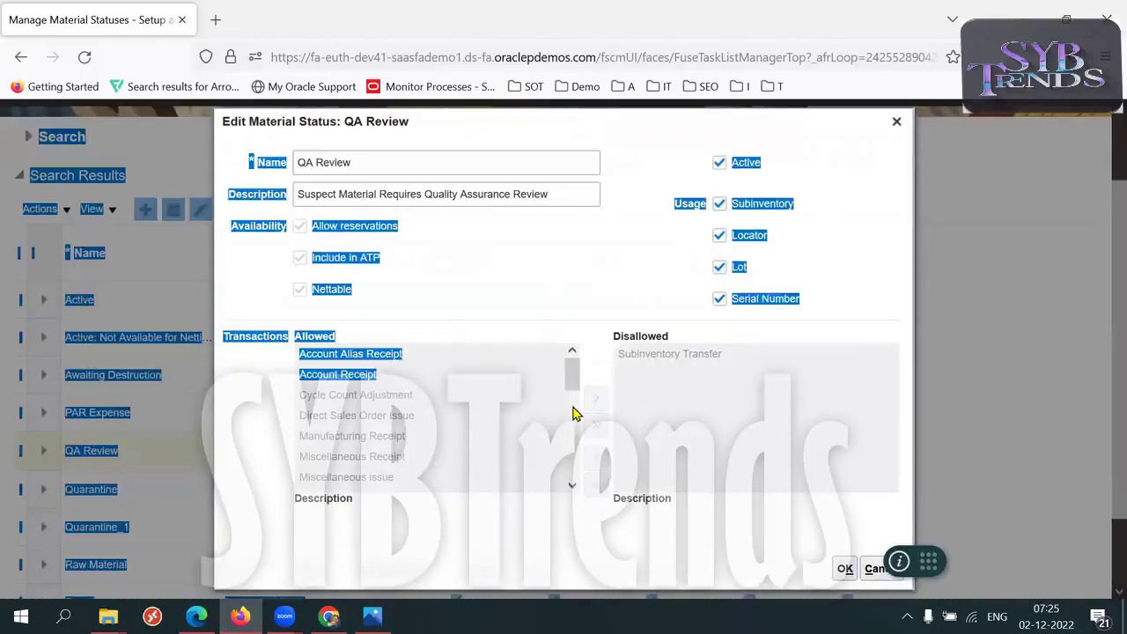
pyautogui.click(584, 184)
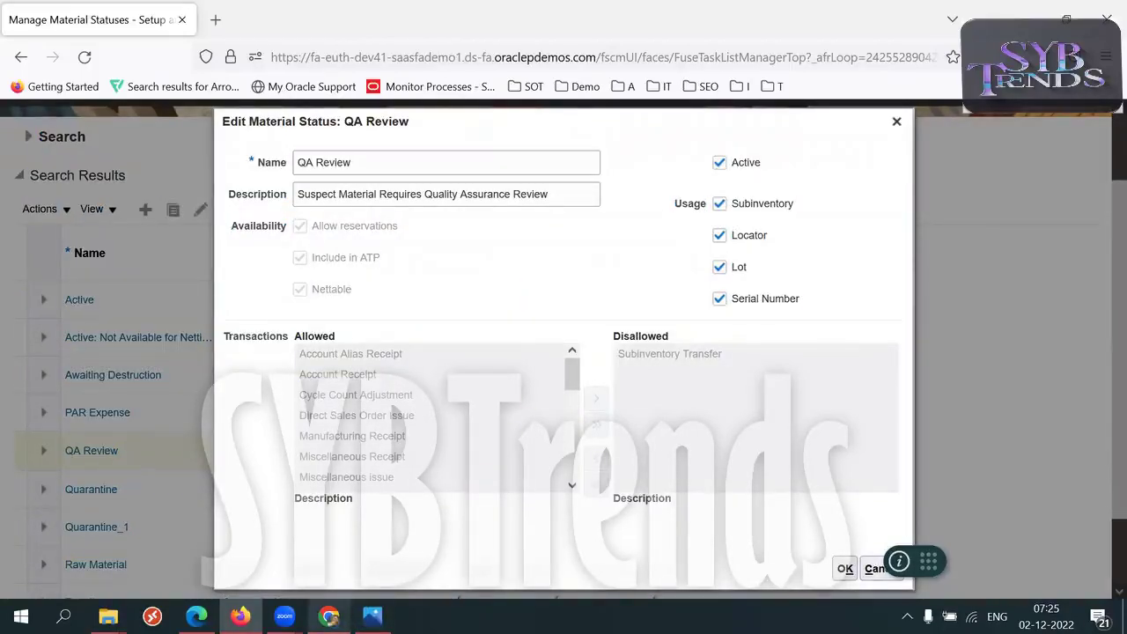
pyautogui.click(329, 616)
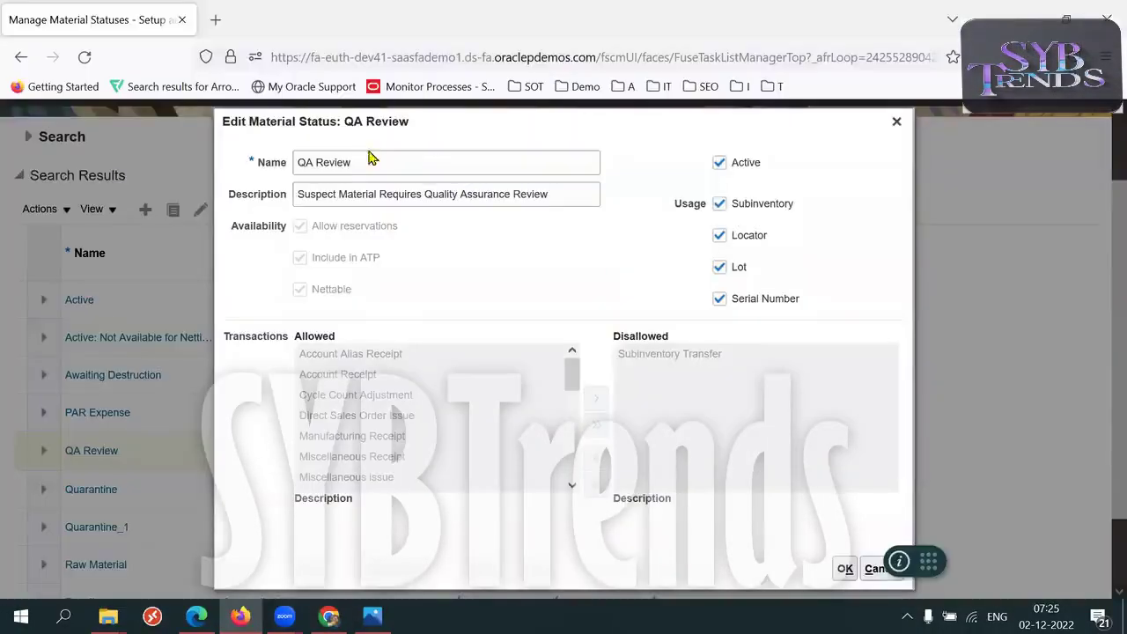
# Review the Lot, Subinventory, Locator and Serial Number usage settings of the QA Review status
pyautogui.doubleClick(736, 268)
pyautogui.moveTo(803, 203); pyautogui.dragTo(738, 214)
pyautogui.doubleClick(749, 236)
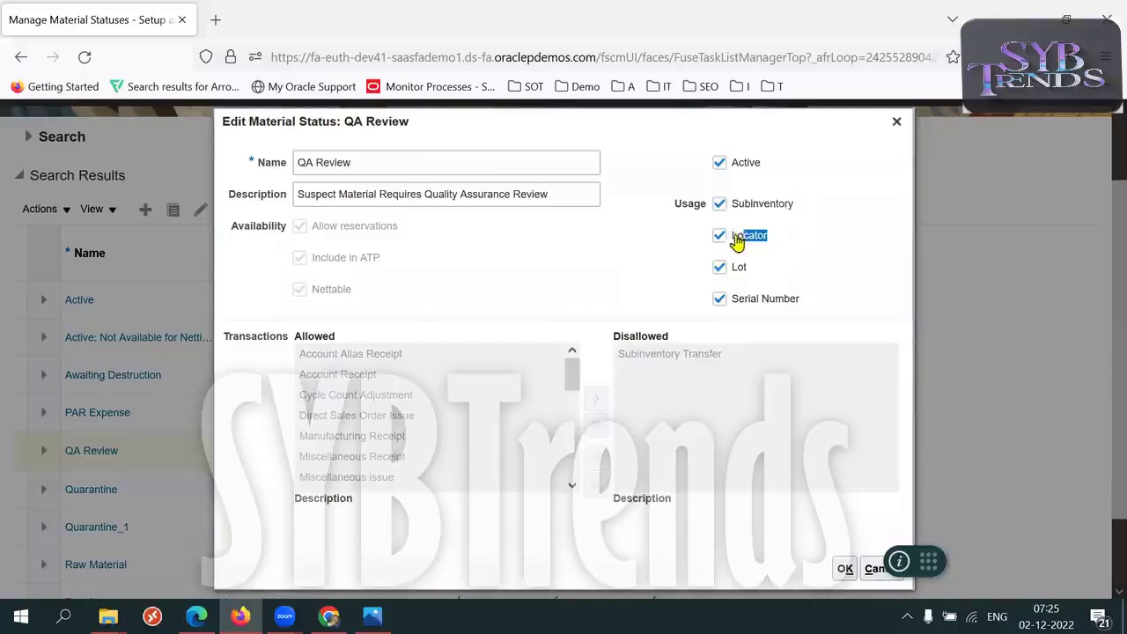
pyautogui.moveTo(803, 299); pyautogui.dragTo(747, 305)
pyautogui.click(551, 299)
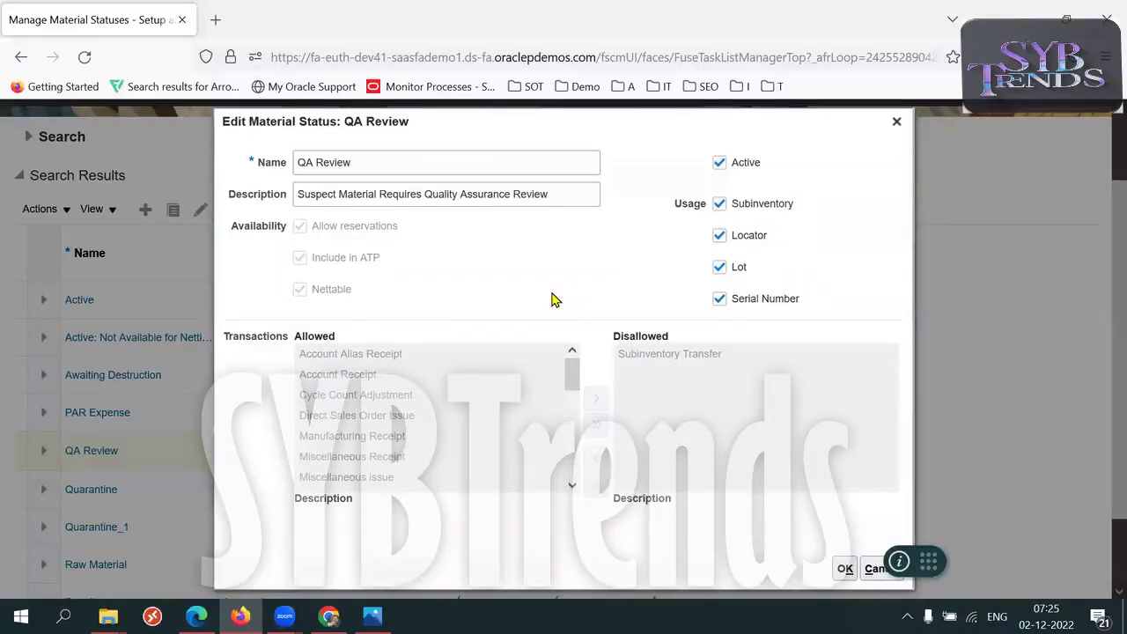
# Revisit the lots of RXRM2007 in Manage Lots, and check the Subinventory Transfer entry among QA Review's disallowed transactions
pyautogui.hotkey('alt', 'Tab')
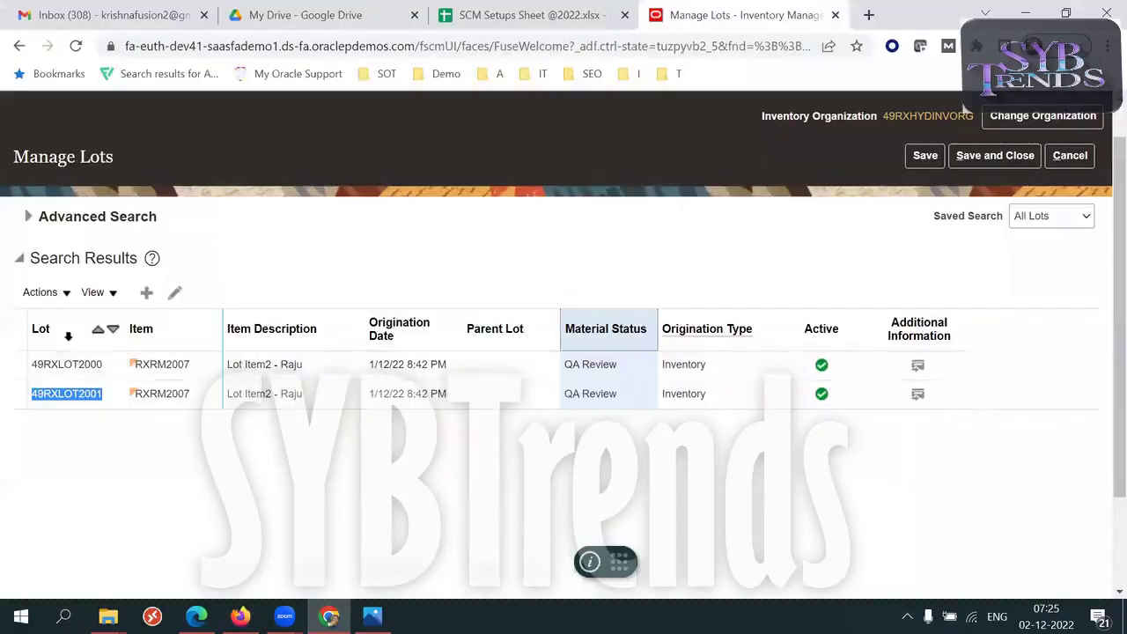
pyautogui.click(68, 336)
pyautogui.hotkey('alt', 'Tab')
pyautogui.tripleClick(687, 356)
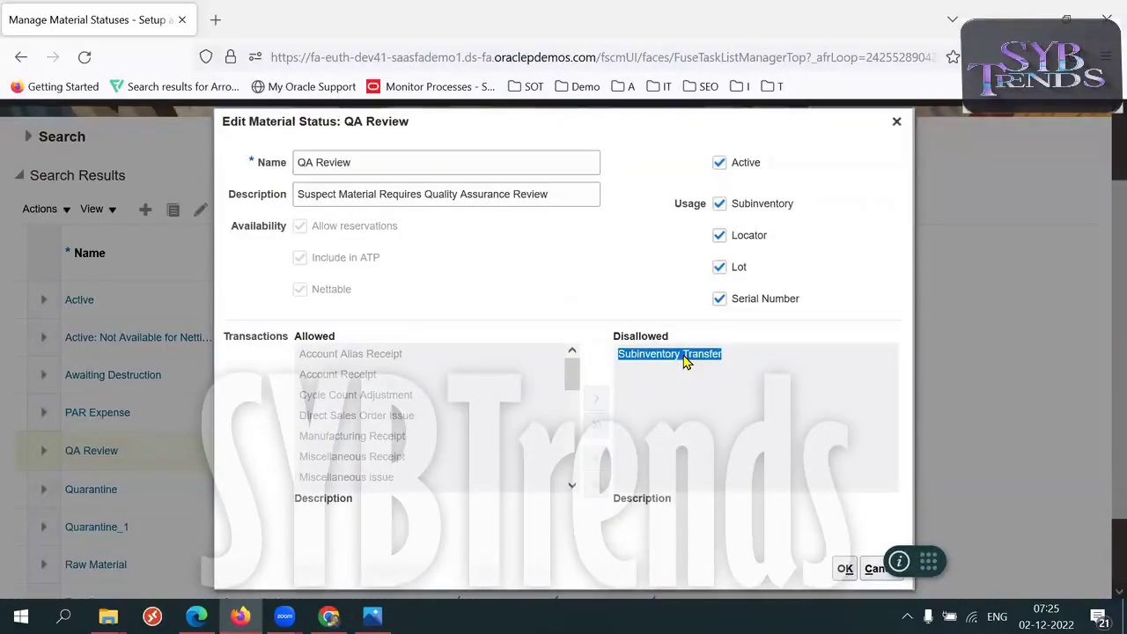
# Glance back at the RXRM2007 lots in Manage Lots, return to Manage Material Statuses, and close the QA Review details
pyautogui.hotkey('alt', 'Tab')
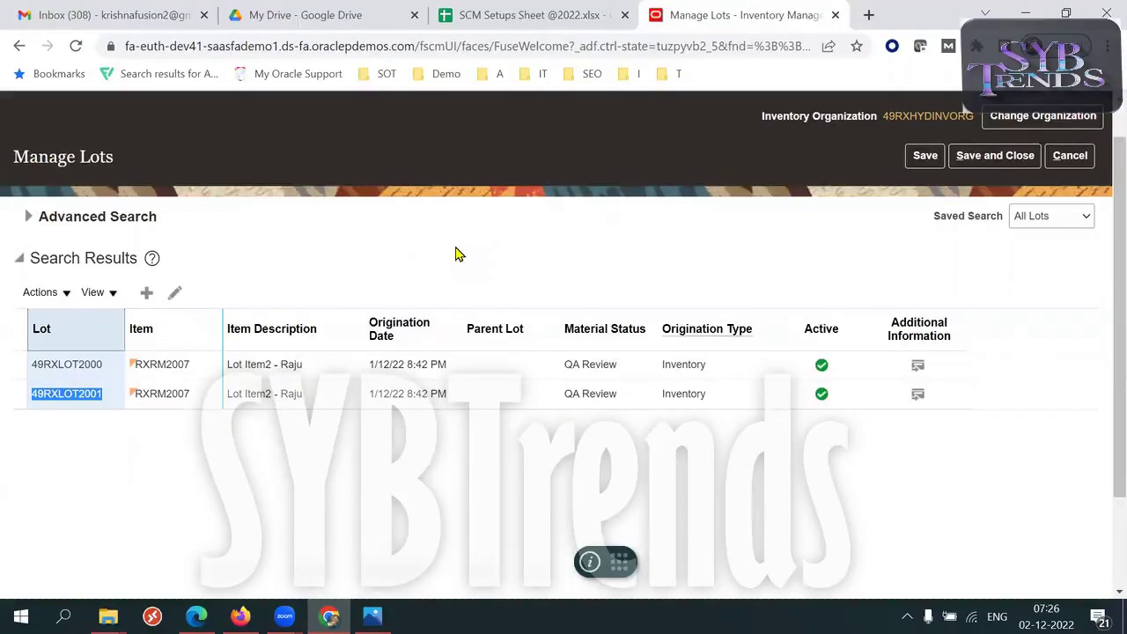
pyautogui.hotkey('alt', 'Tab')
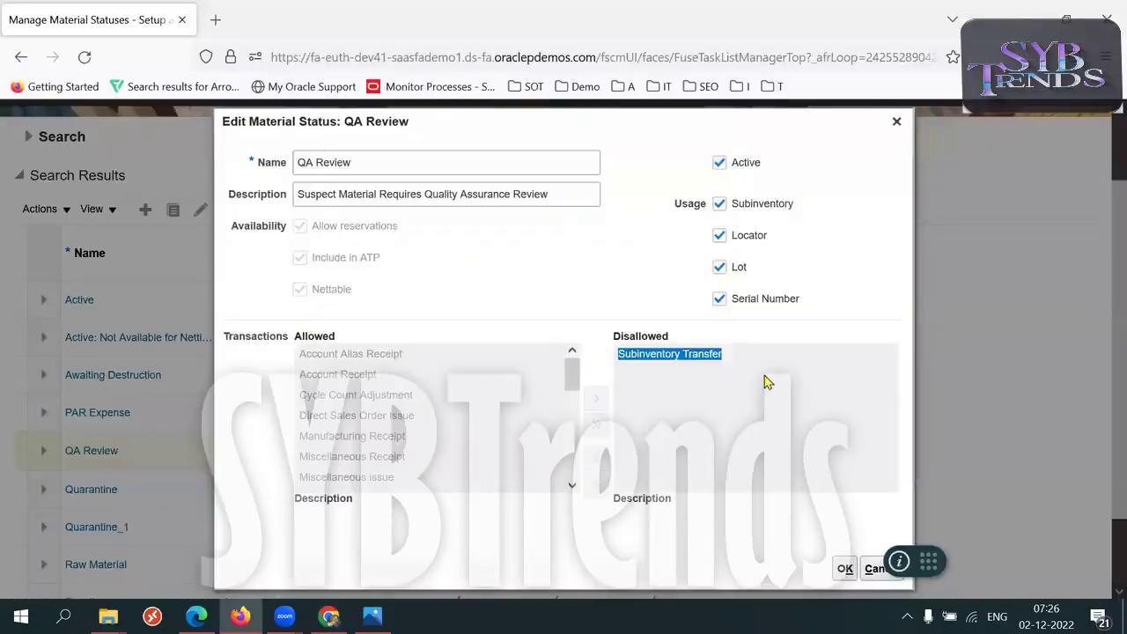
pyautogui.click(896, 123)
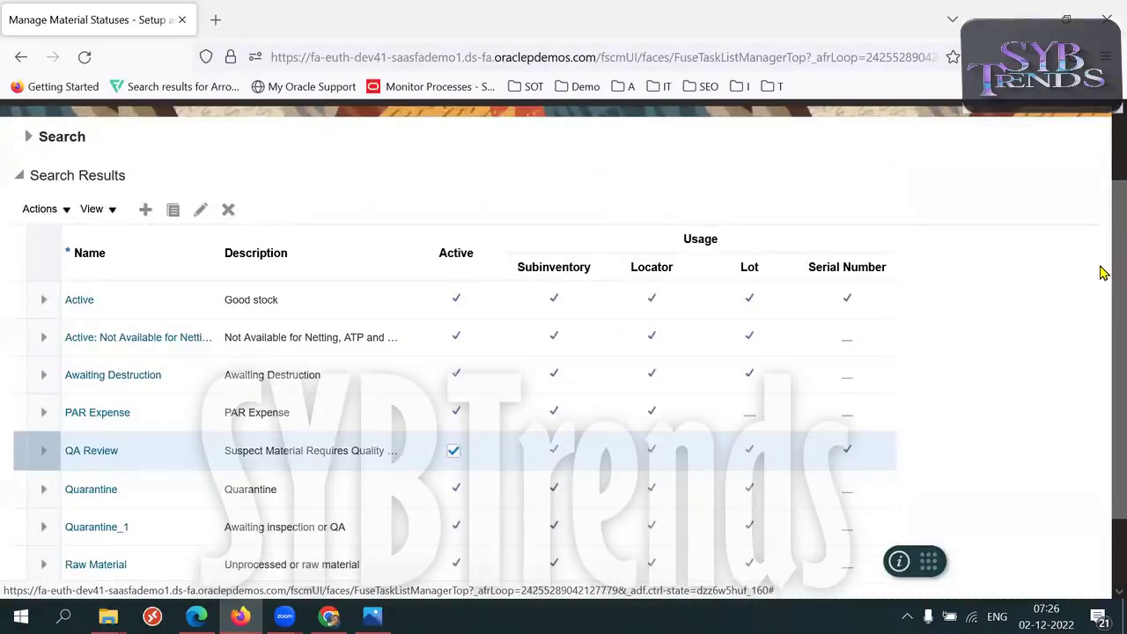
# Start a new material status named Inactive and enable its Subinventory, Locator, Lot and Serial Number usage
pyautogui.scroll(-2, 1101, 299)
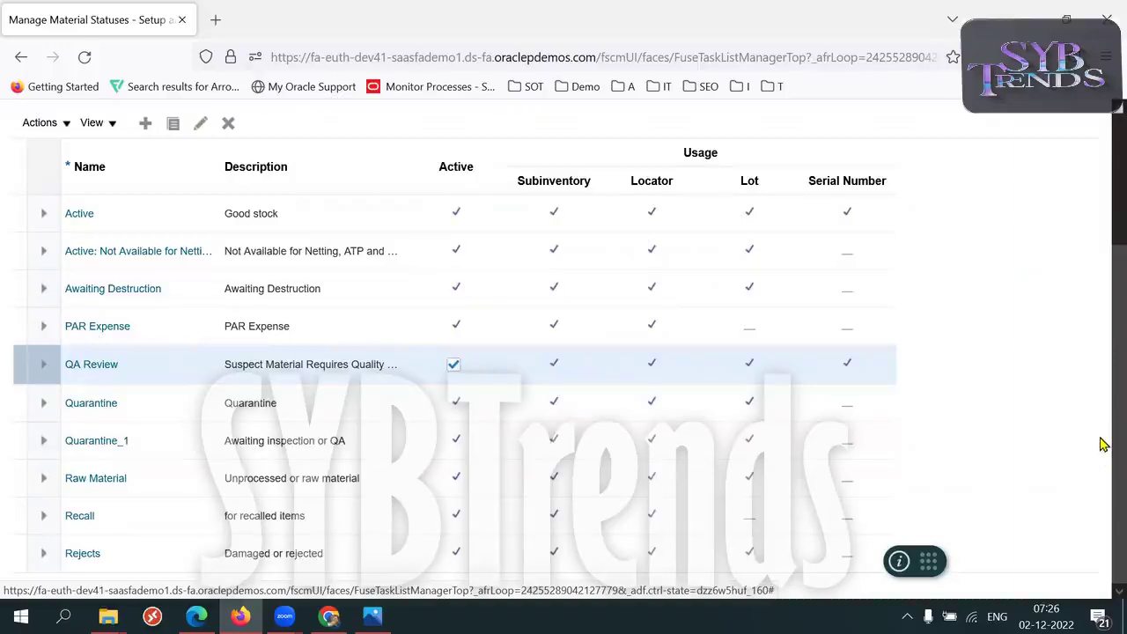
pyautogui.scroll(1, 1103, 413)
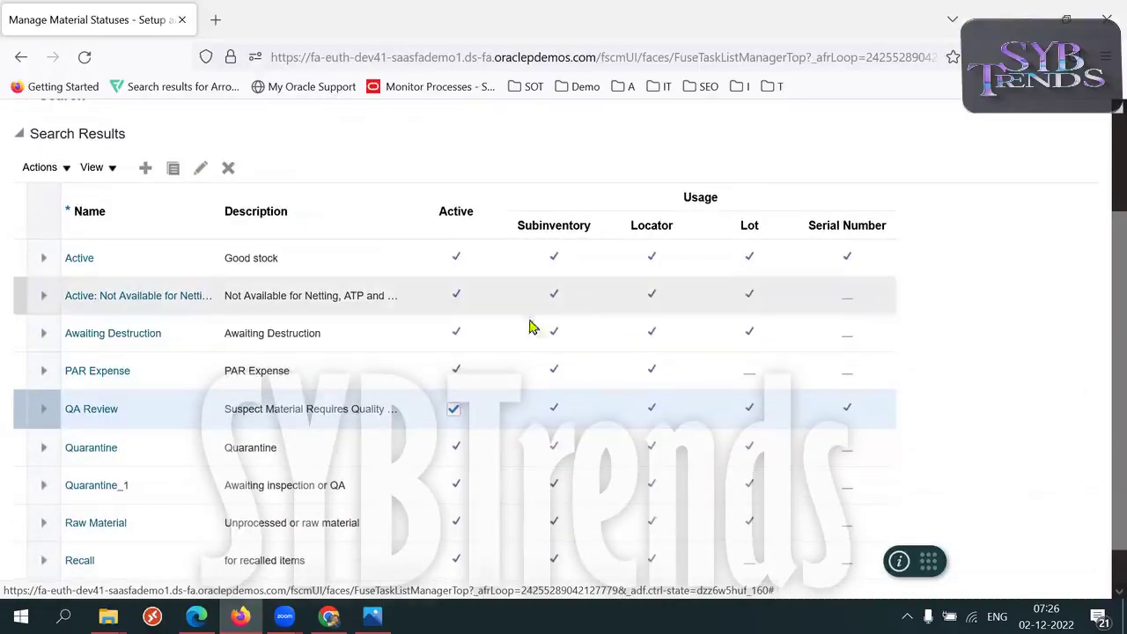
pyautogui.scroll(1, 1108, 302)
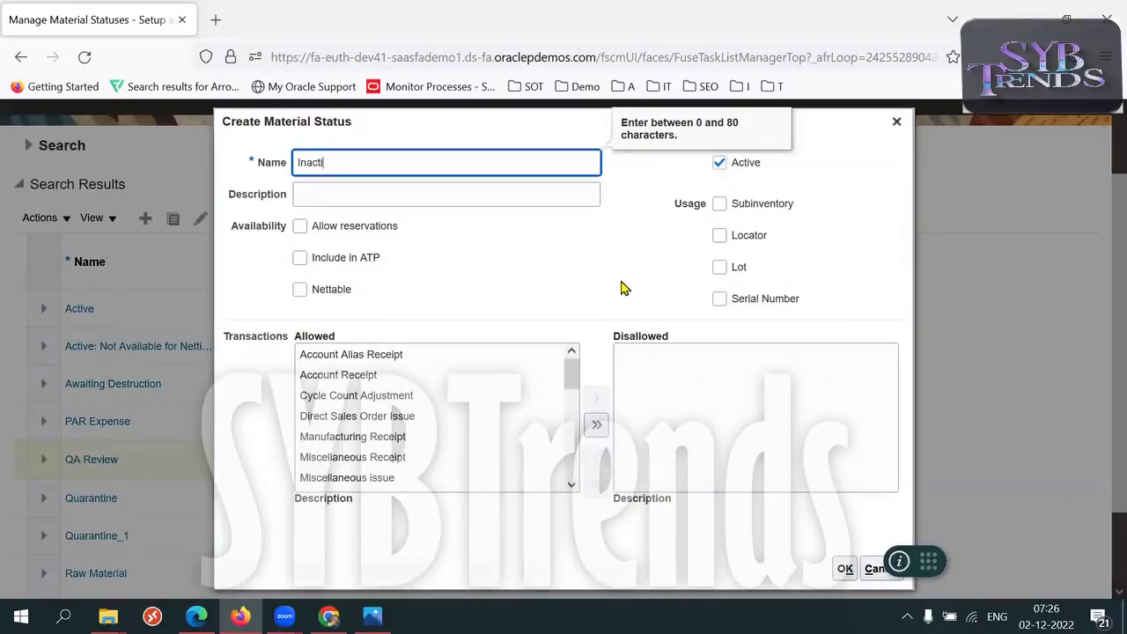
pyautogui.doubleClick(371, 171)
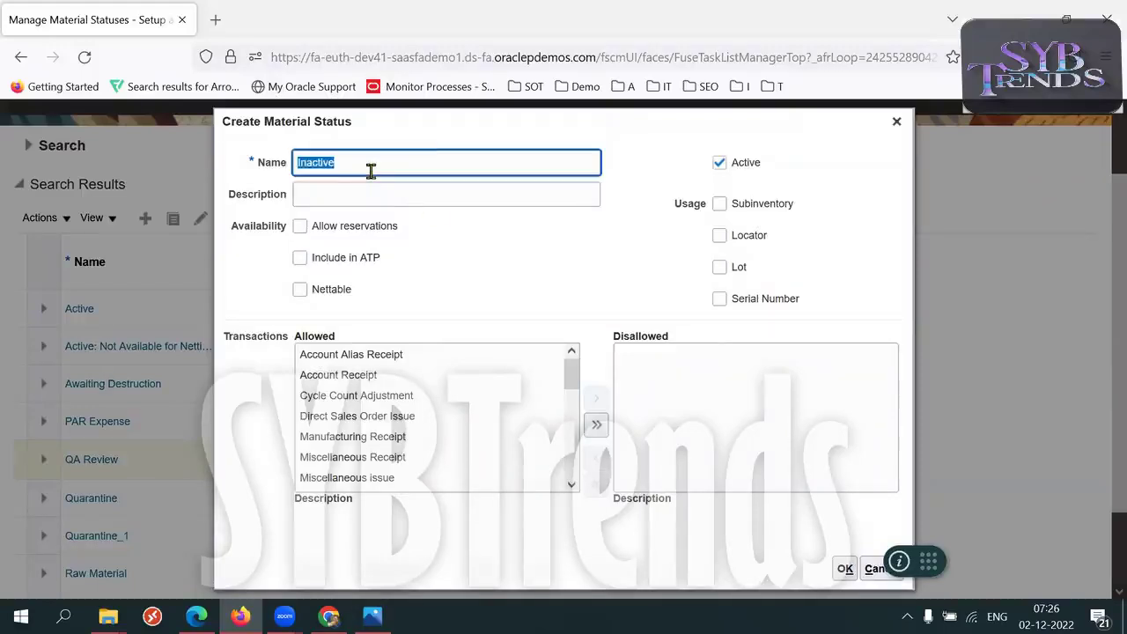
pyautogui.click(758, 210)
pyautogui.click(744, 239)
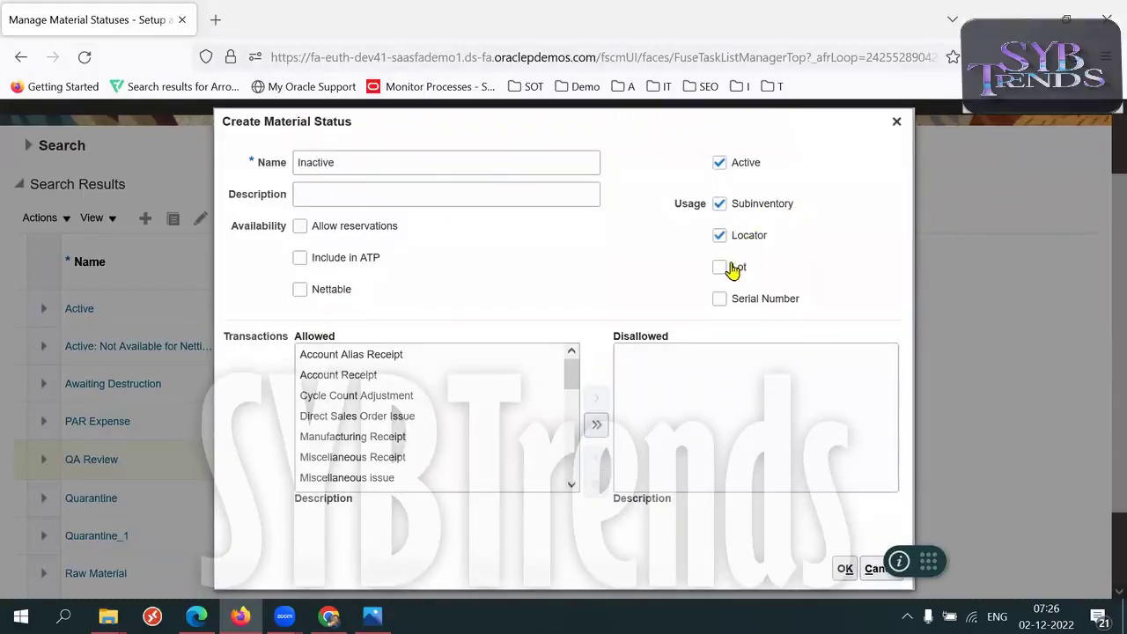
pyautogui.click(732, 269)
pyautogui.click(729, 298)
pyautogui.moveTo(786, 235); pyautogui.dragTo(746, 241)
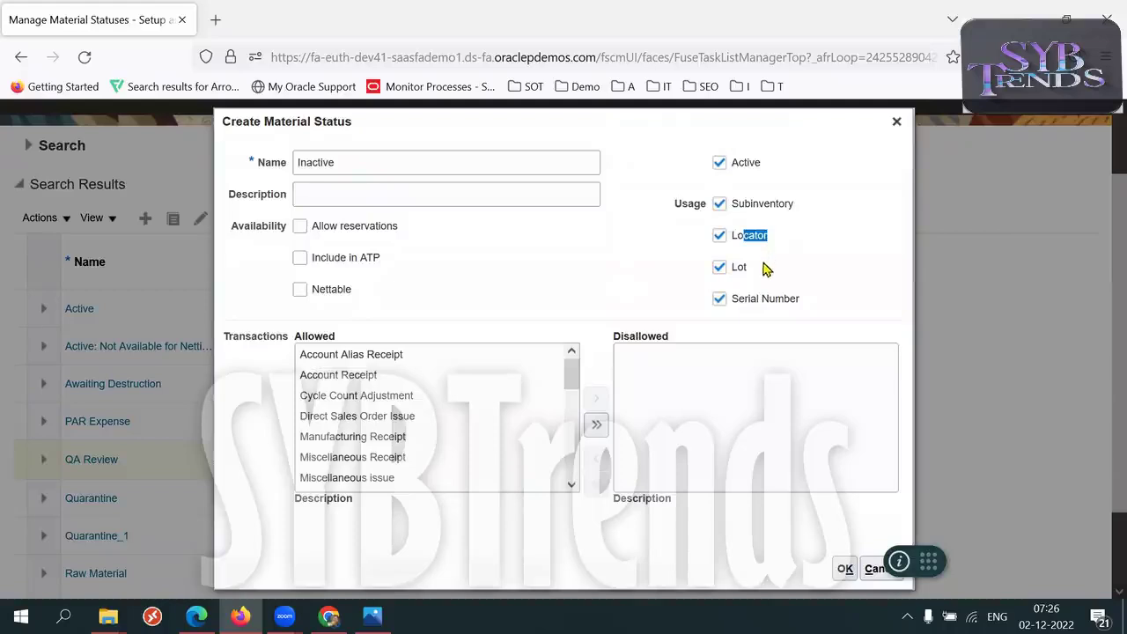
pyautogui.moveTo(820, 297); pyautogui.dragTo(745, 300)
# Disallow all transactions for the Inactive status except Miscellaneous issue
pyautogui.click(592, 432)
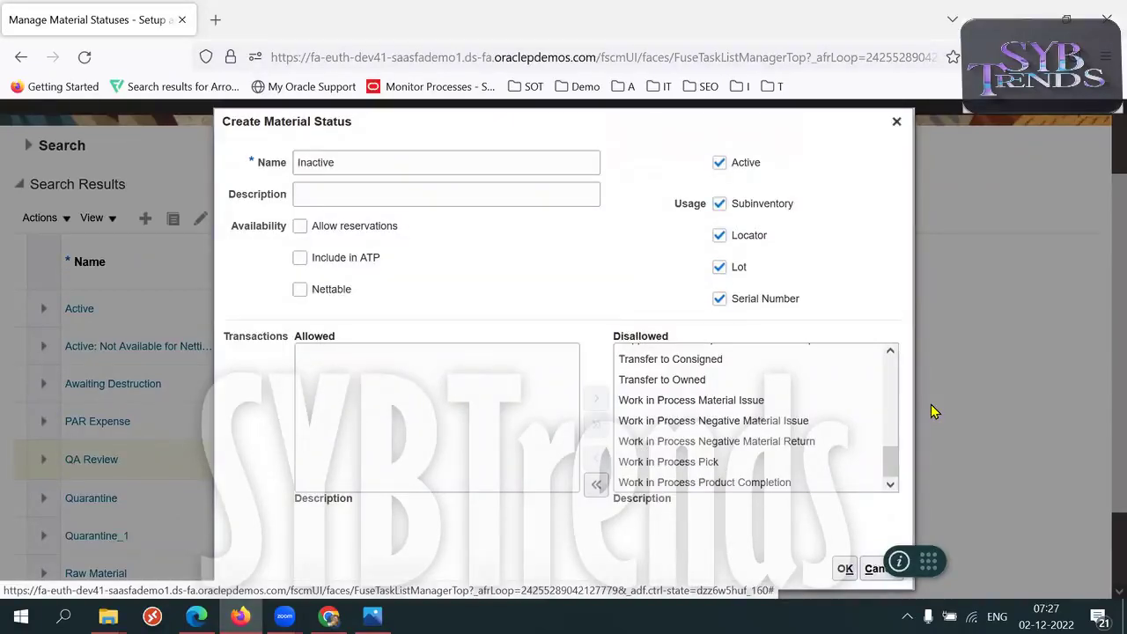
pyautogui.moveTo(898, 455); pyautogui.dragTo(886, 378)
pyautogui.click(722, 468)
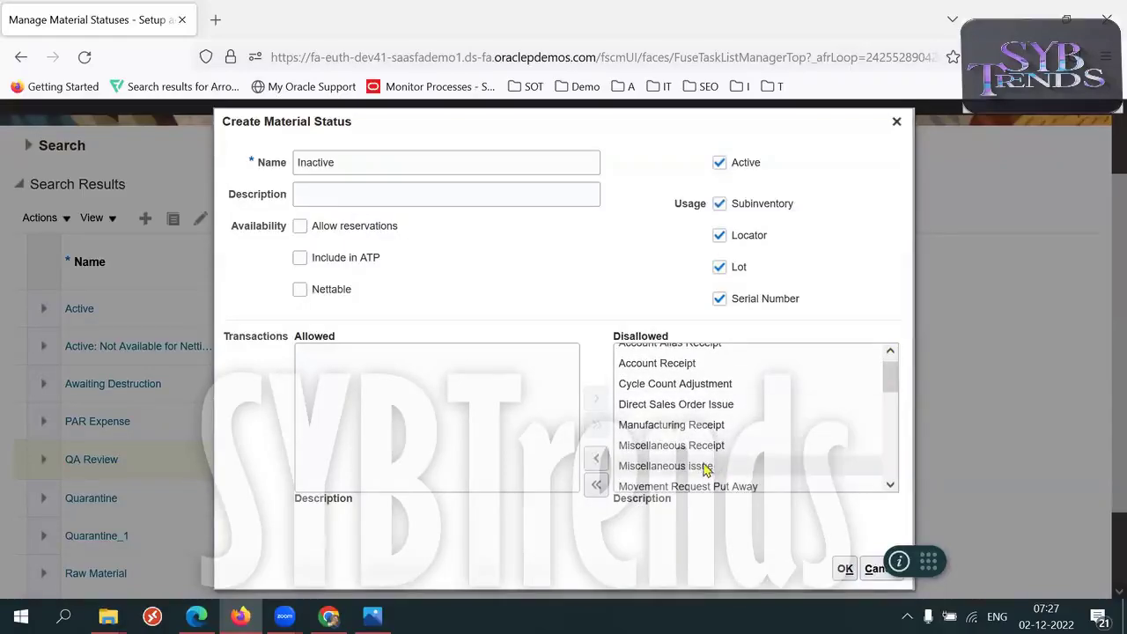
pyautogui.click(597, 458)
pyautogui.click(409, 368)
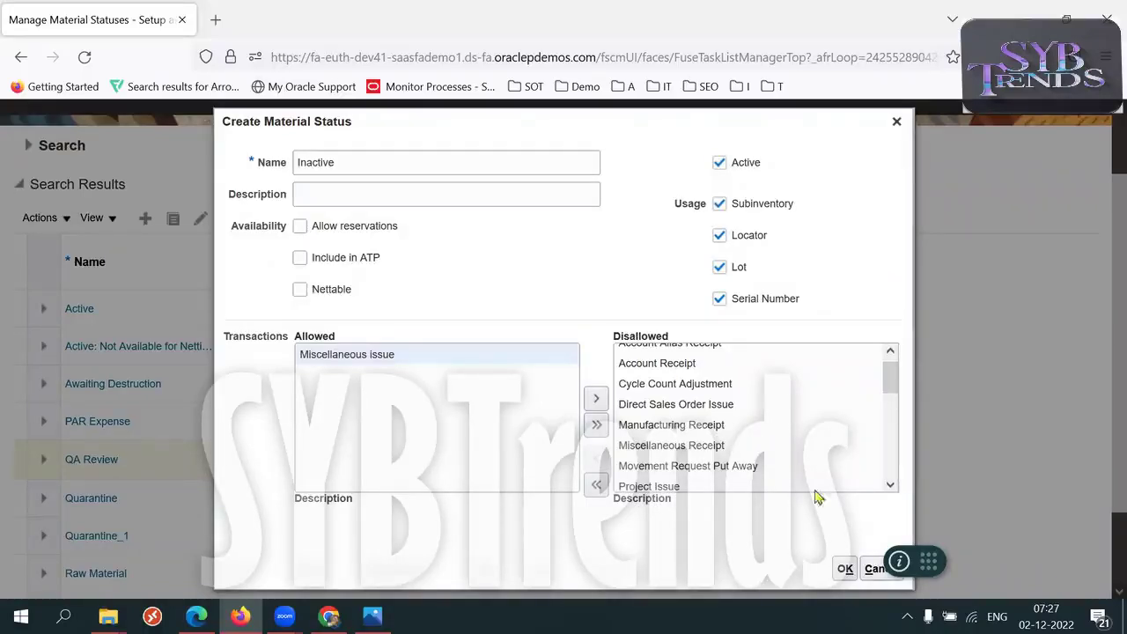
# Try to confirm the Inactive status, dismiss the error, and enable Allow reservations, Include in ATP and Nettable
pyautogui.click(845, 568)
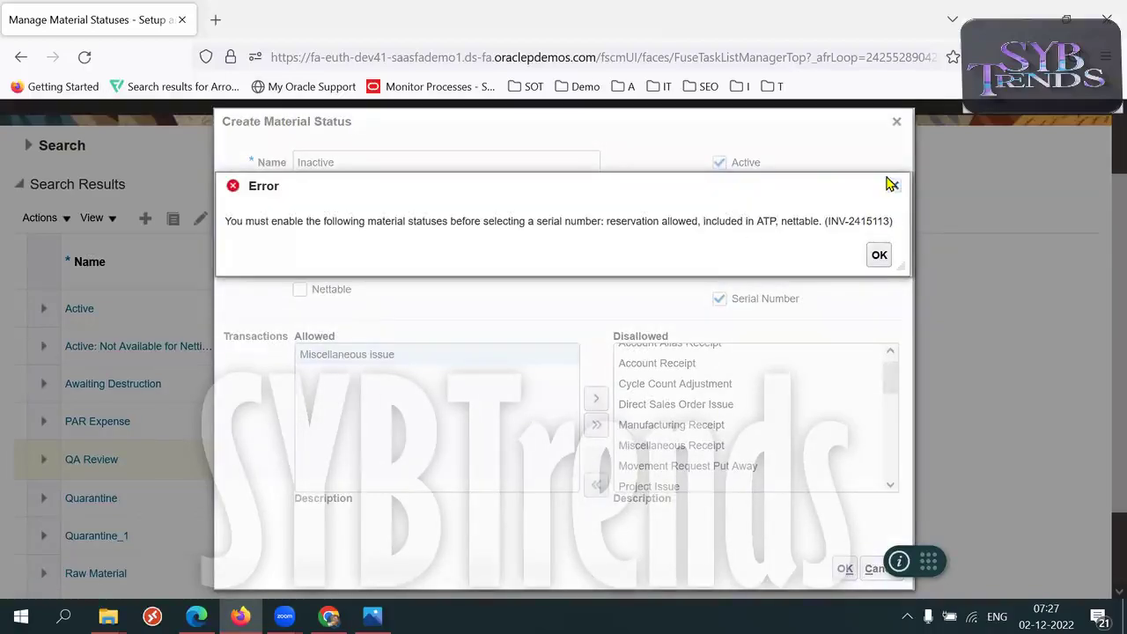
pyautogui.click(892, 185)
pyautogui.click(555, 302)
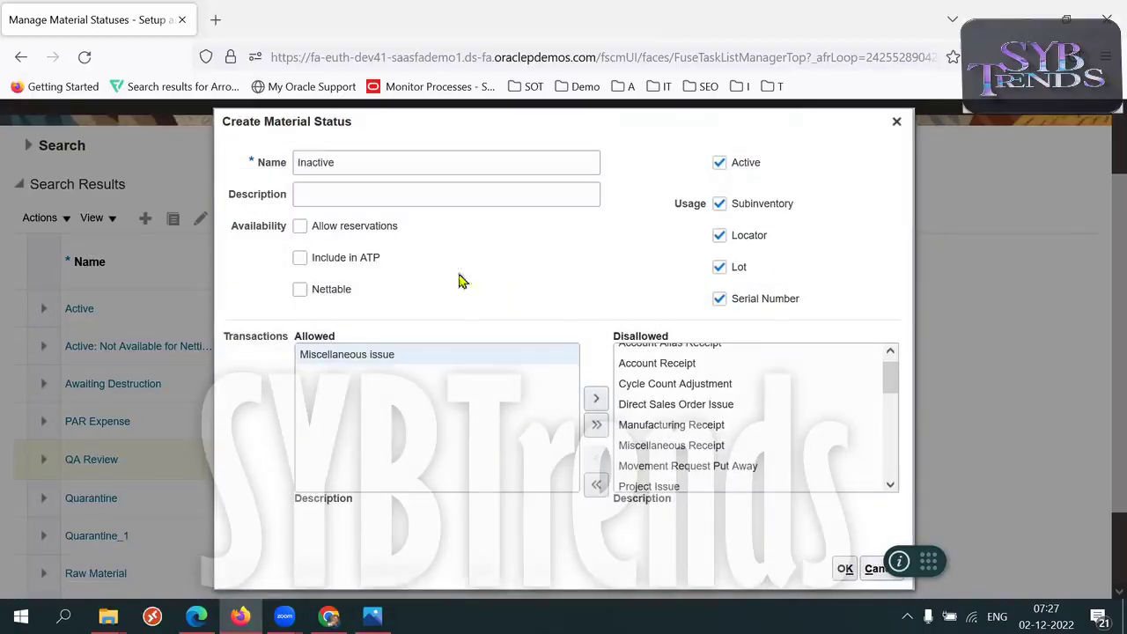
pyautogui.moveTo(253, 226); pyautogui.dragTo(375, 266)
pyautogui.click(392, 266)
pyautogui.click(352, 229)
pyautogui.click(341, 261)
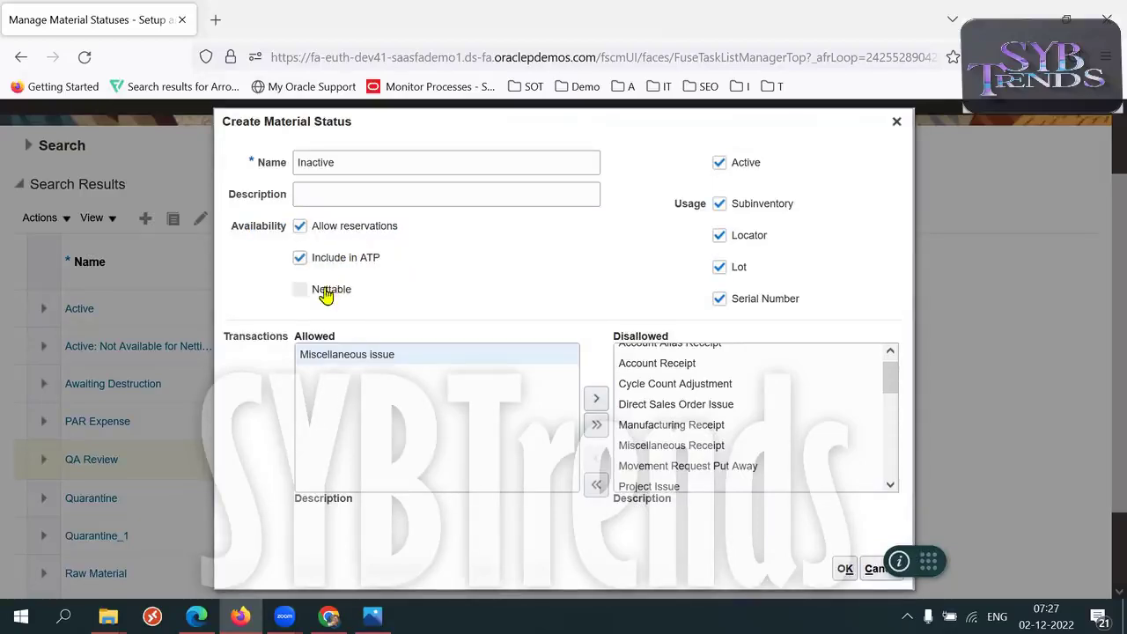
pyautogui.click(332, 291)
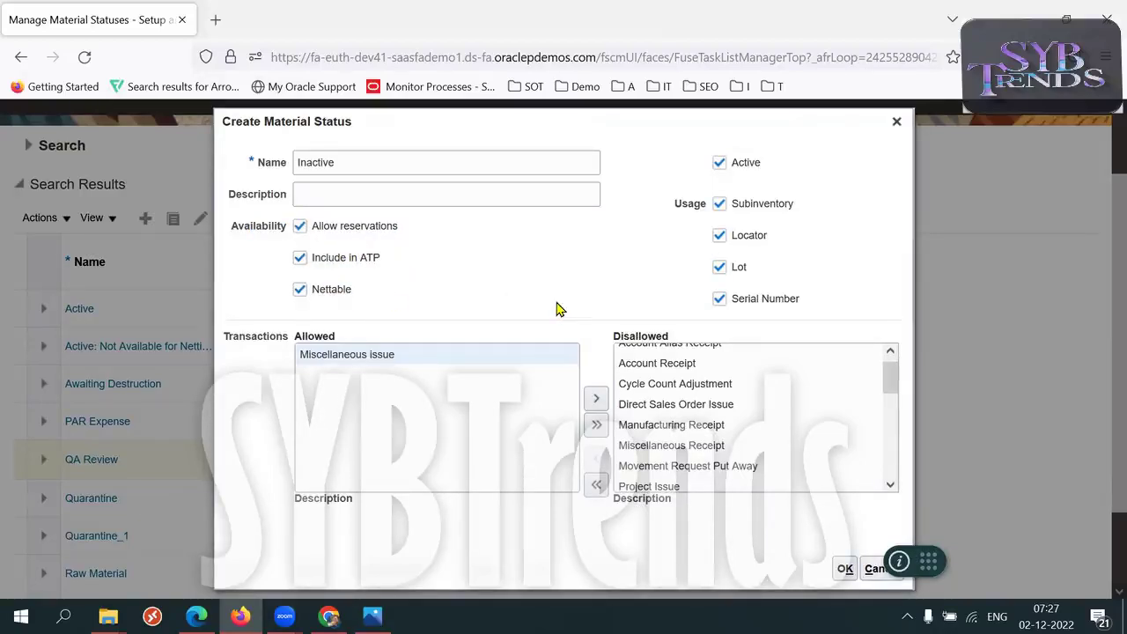
# Review the Inactive status's availability options in full screen, confirm the status, and save the material statuses
pyautogui.press('F11')
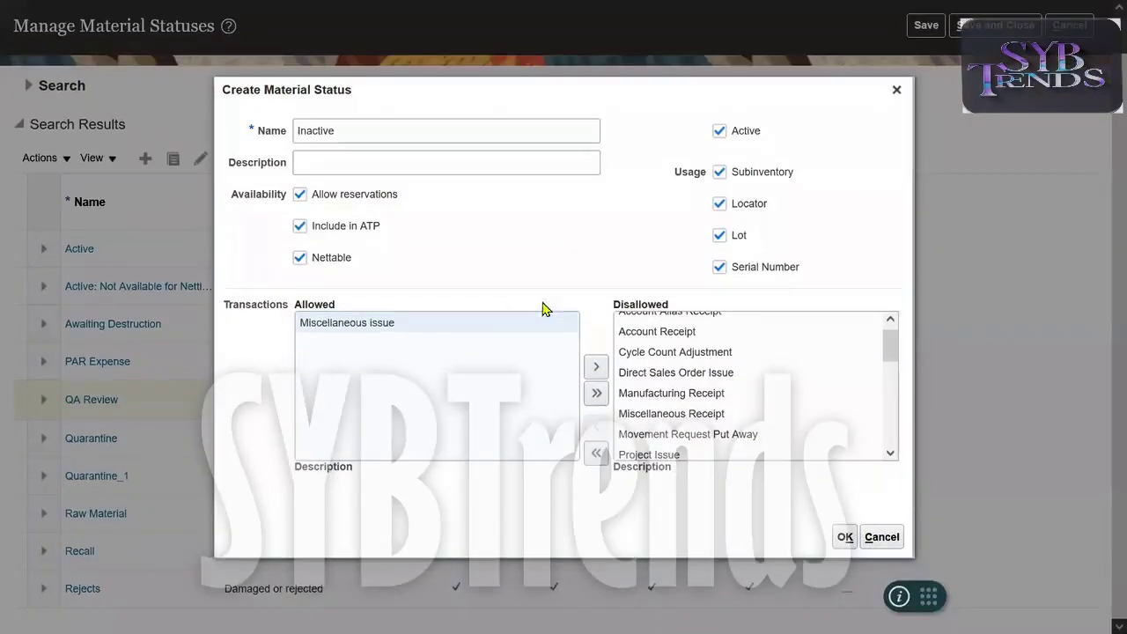
pyautogui.moveTo(420, 205); pyautogui.dragTo(319, 203)
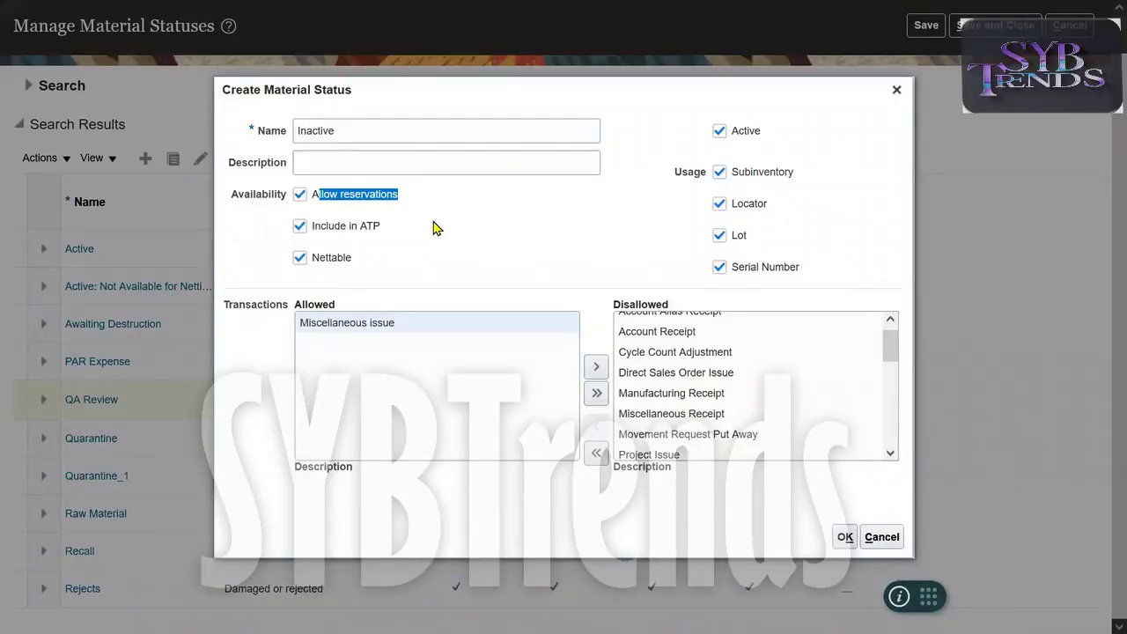
pyautogui.moveTo(383, 227); pyautogui.dragTo(300, 236)
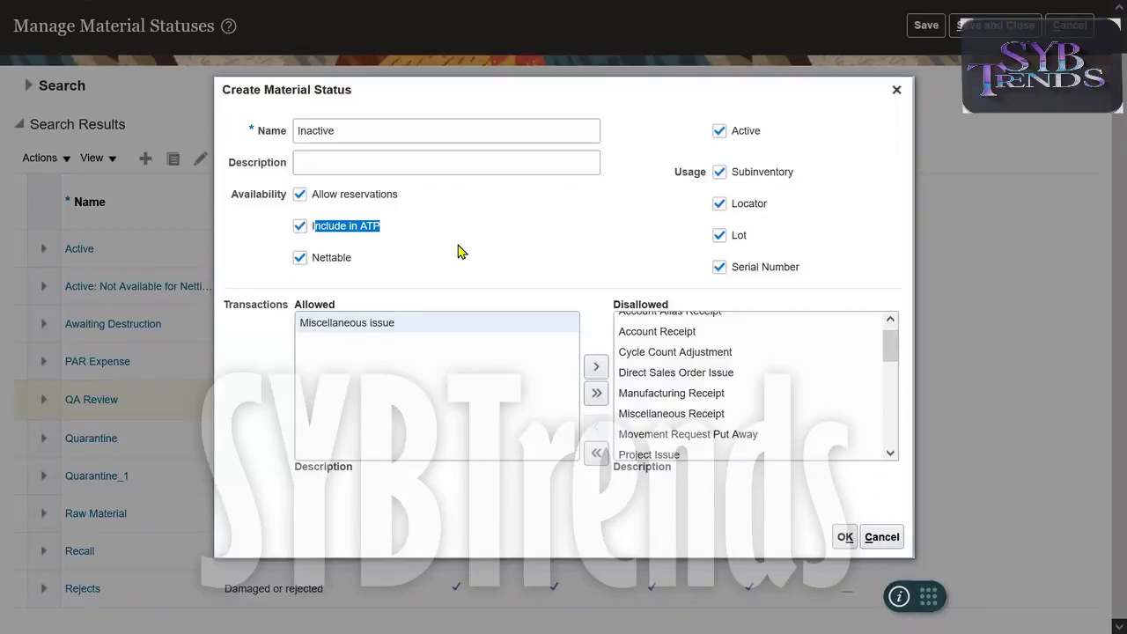
pyautogui.moveTo(408, 236); pyautogui.dragTo(324, 226)
pyautogui.moveTo(385, 262); pyautogui.dragTo(320, 258)
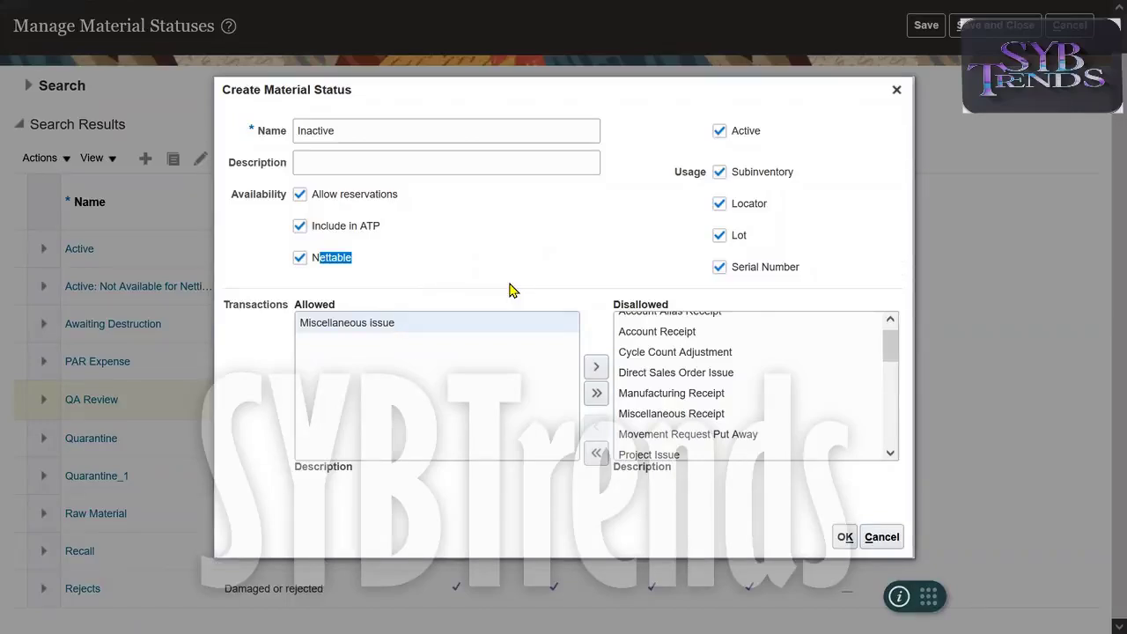
pyautogui.click(844, 540)
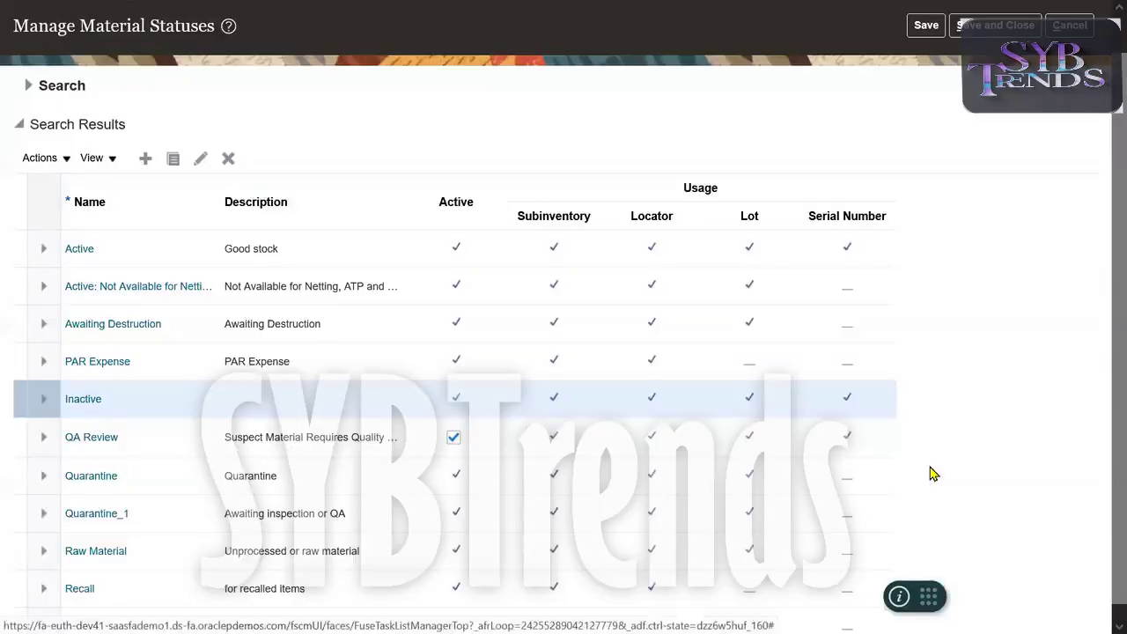
pyautogui.click(926, 26)
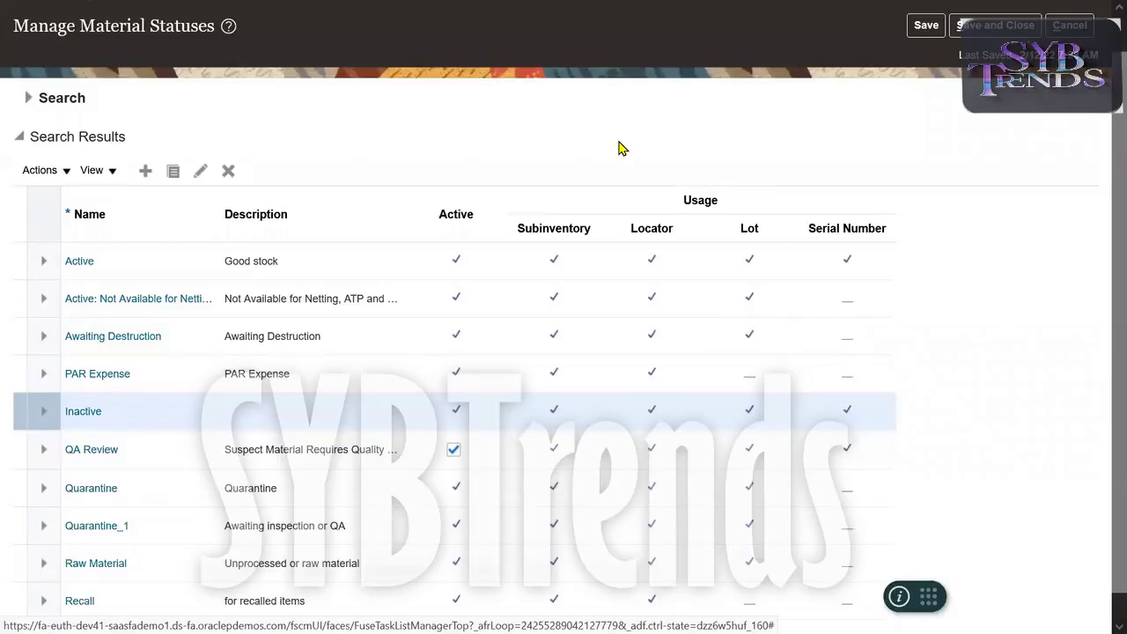
# Reopen the Inactive status, check its Subinventory, Locator, Lot and Serial Number usage, and close the details
pyautogui.click(82, 410)
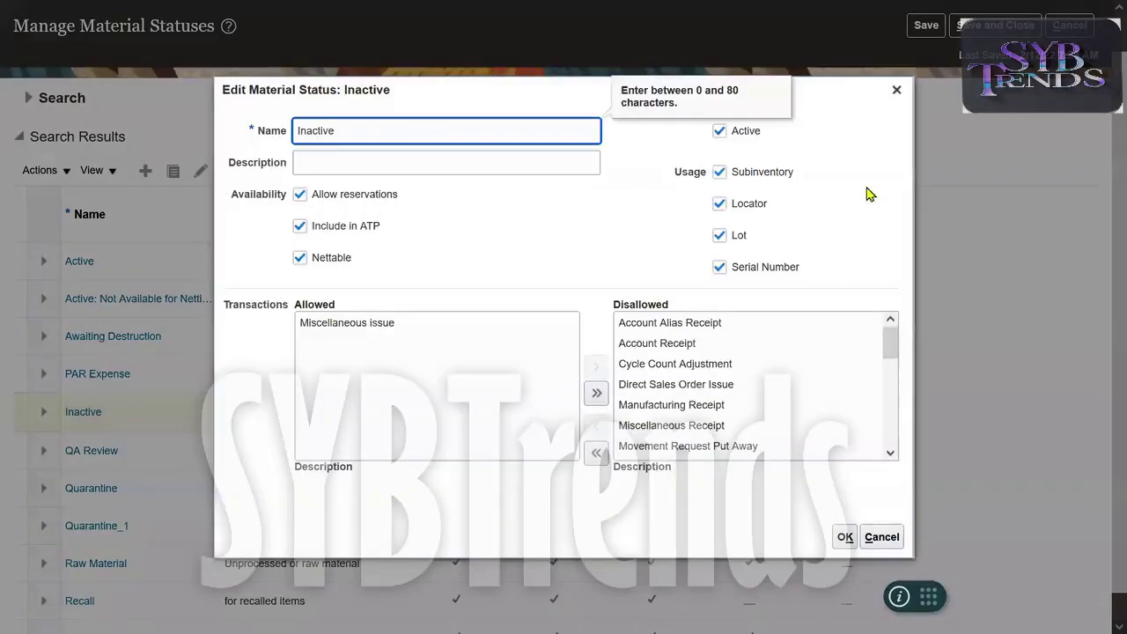
pyautogui.moveTo(759, 168); pyautogui.dragTo(789, 187)
pyautogui.click(775, 200)
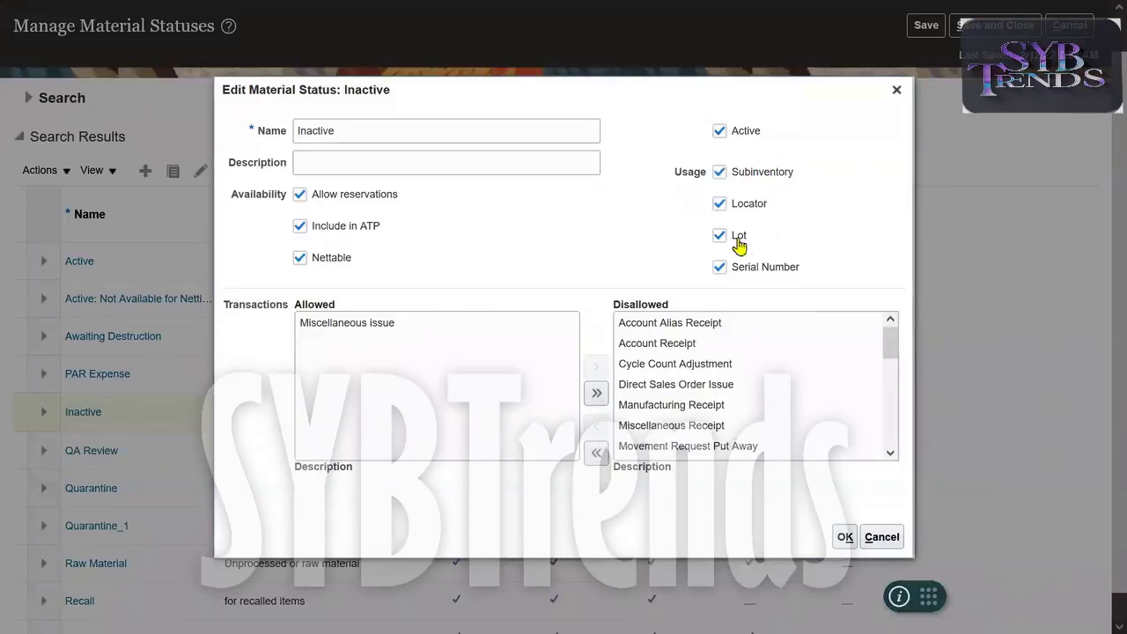
pyautogui.moveTo(820, 270); pyautogui.dragTo(846, 234)
pyautogui.click(848, 233)
pyautogui.click(897, 90)
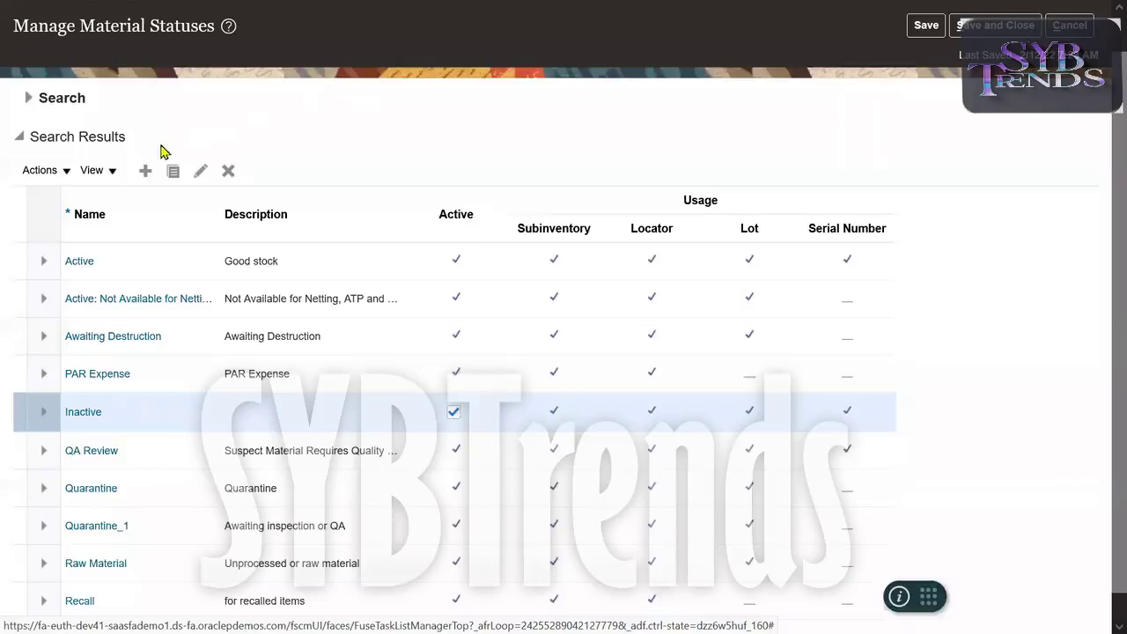
# Start a new material status named Damaged and enable only its Lot usage
pyautogui.click(146, 170)
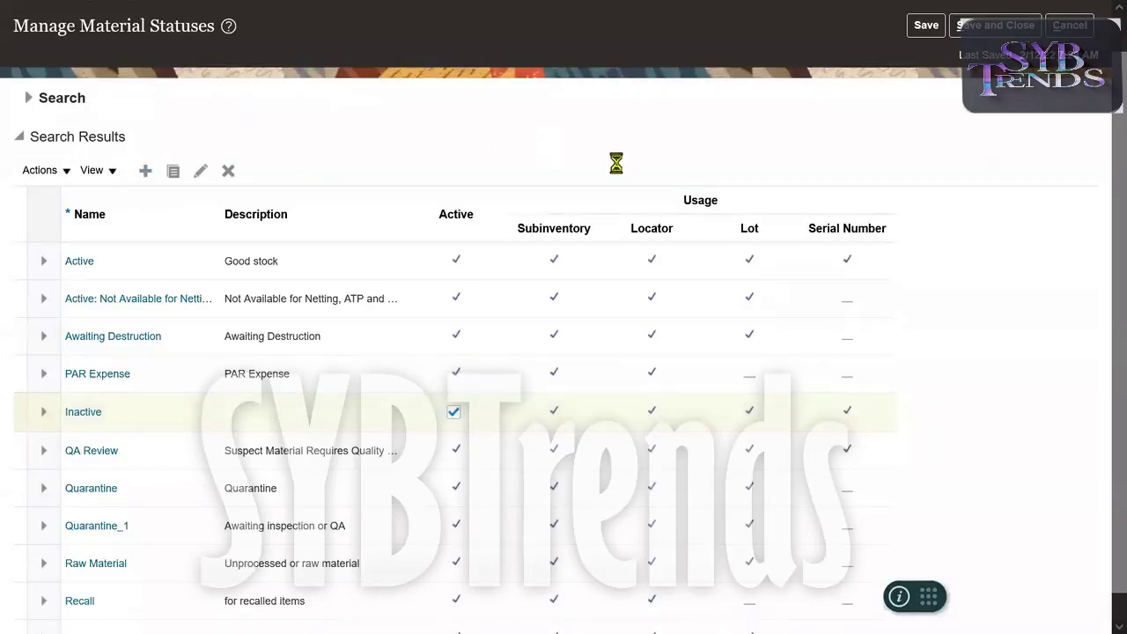
pyautogui.write('d')
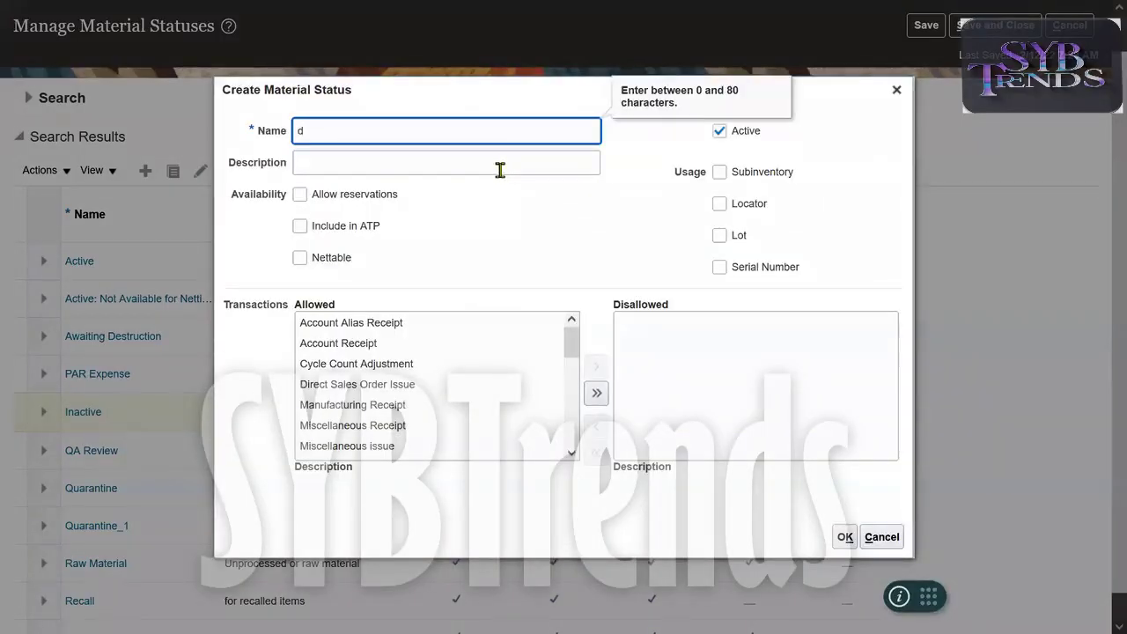
pyautogui.write('amage')
pyautogui.click(734, 234)
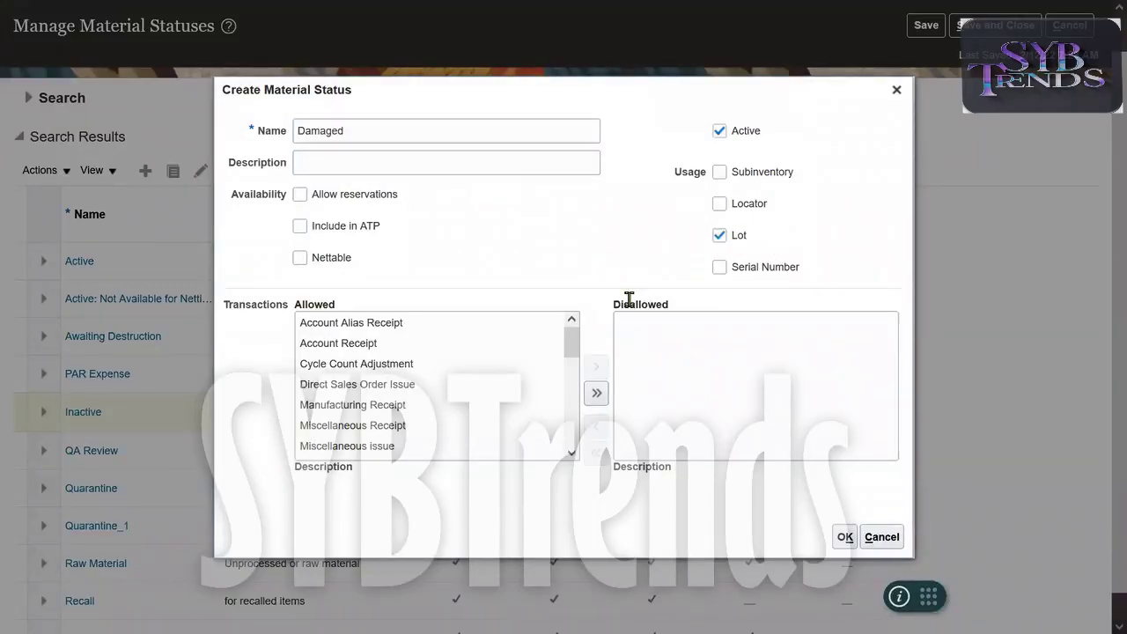
pyautogui.doubleClick(382, 131)
# Disallow the Sales Order Issue and Purchase Order Receipt transactions for the Damaged status
pyautogui.moveTo(575, 341); pyautogui.dragTo(570, 401)
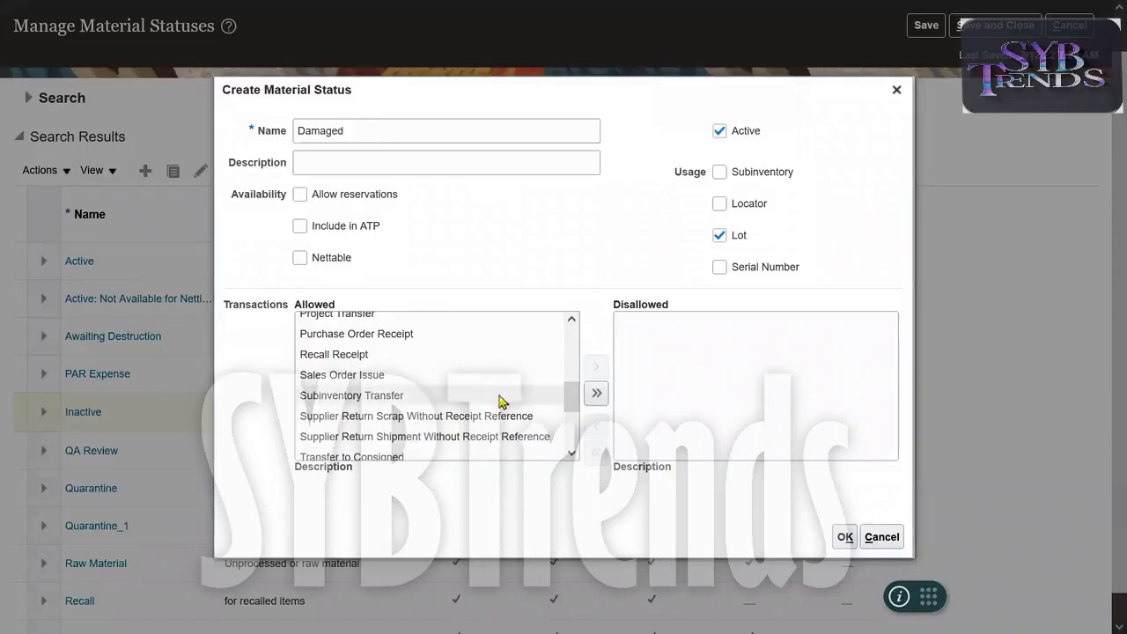
pyautogui.click(424, 384)
pyautogui.click(597, 368)
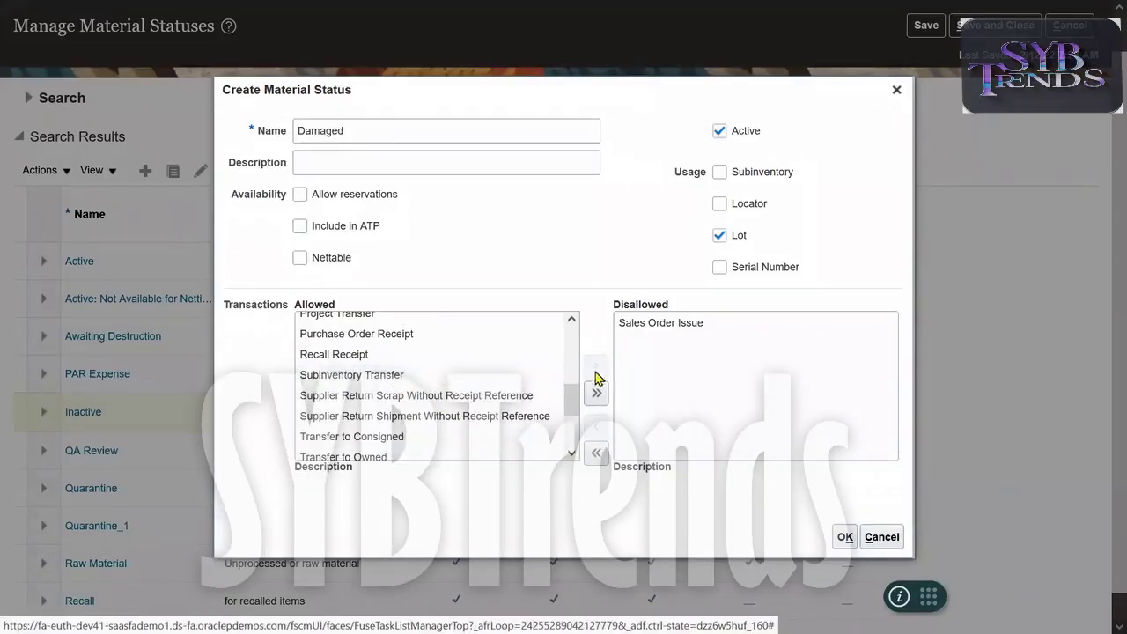
pyautogui.moveTo(572, 398); pyautogui.dragTo(614, 297)
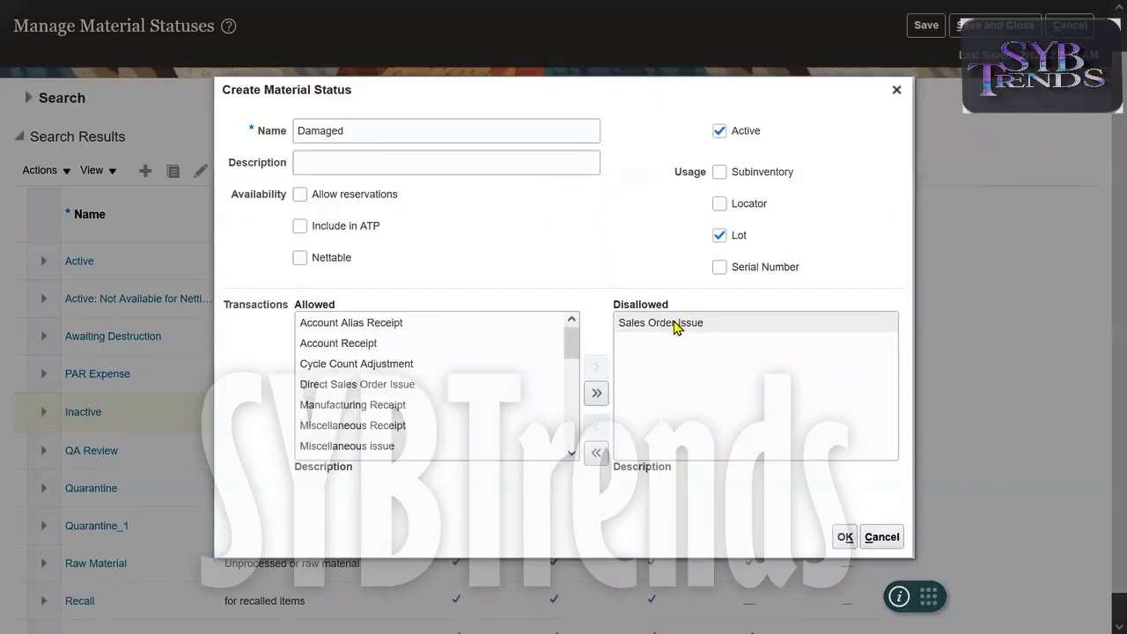
pyautogui.scroll(-2, 574, 374)
pyautogui.moveTo(574, 381)
pyautogui.mouseDown()
pyautogui.moveTo(574, 435)
pyautogui.moveTo(571, 387)
pyautogui.mouseUp()
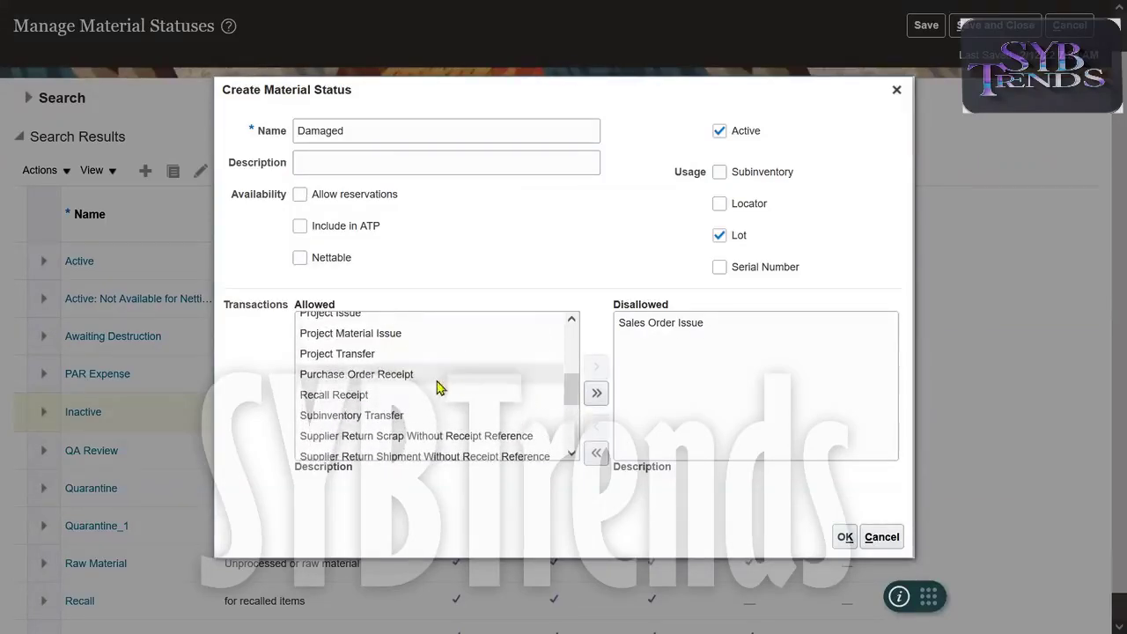
pyautogui.click(433, 379)
pyautogui.click(596, 367)
pyautogui.click(715, 344)
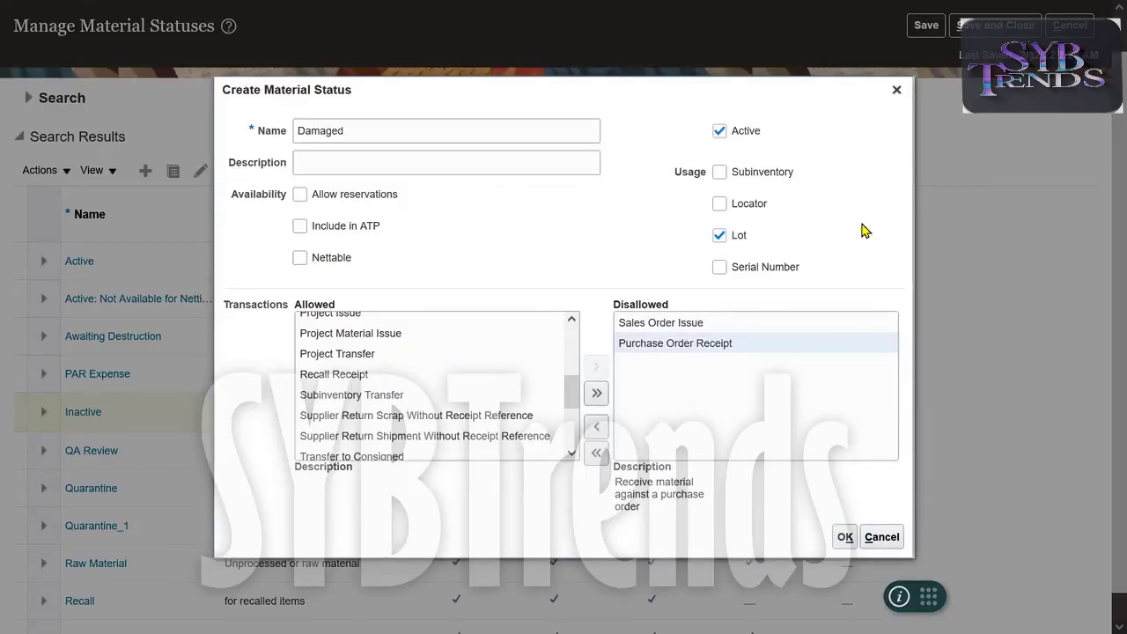
# Confirm the Damaged status and save the material statuses
pyautogui.click(845, 537)
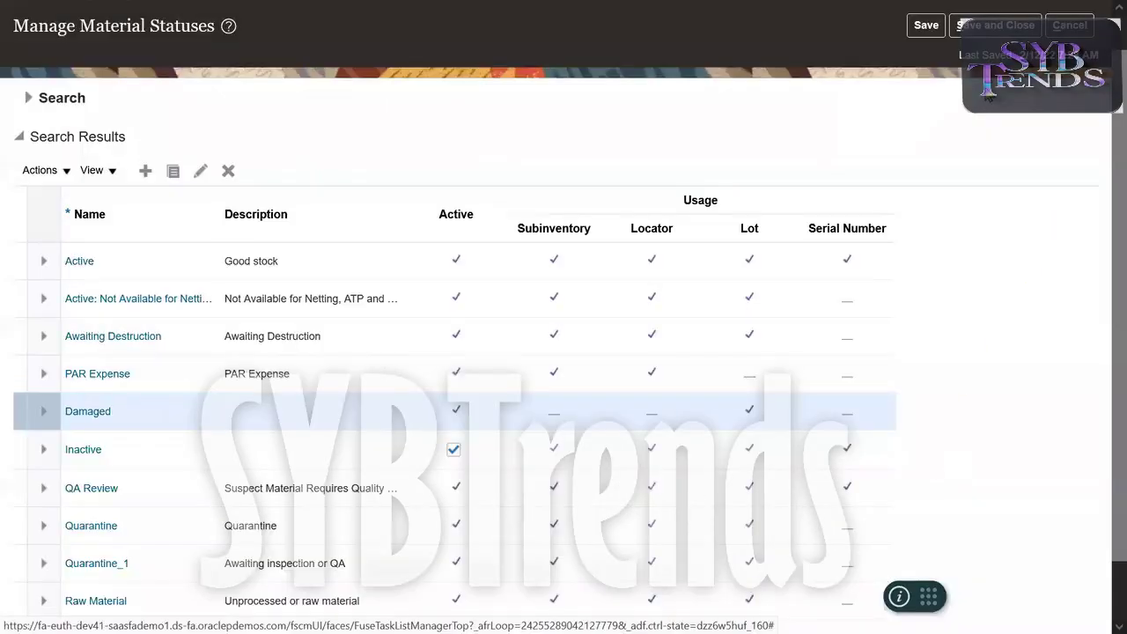
pyautogui.click(926, 26)
pyautogui.scroll(1, 1100, 260)
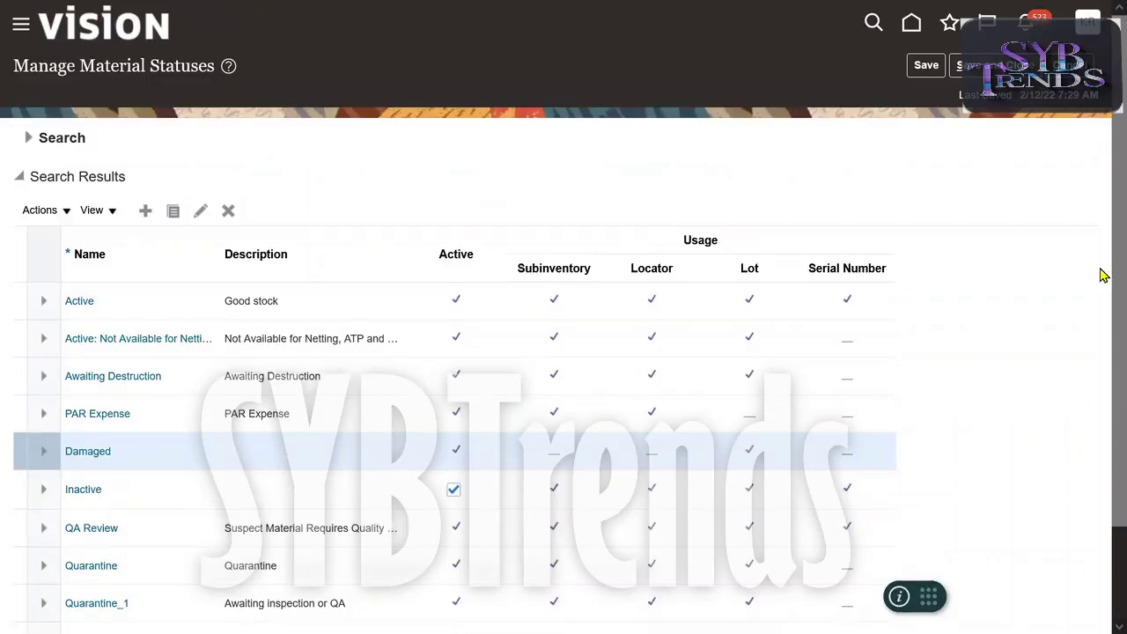
pyautogui.scroll(-1, 1101, 272)
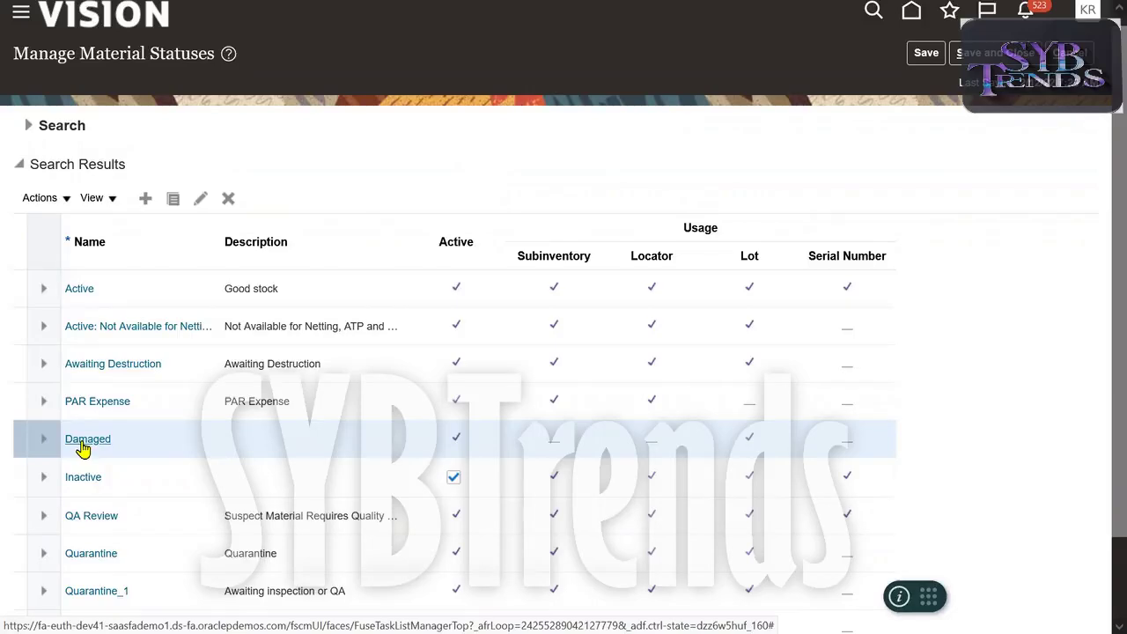
pyautogui.click(79, 247)
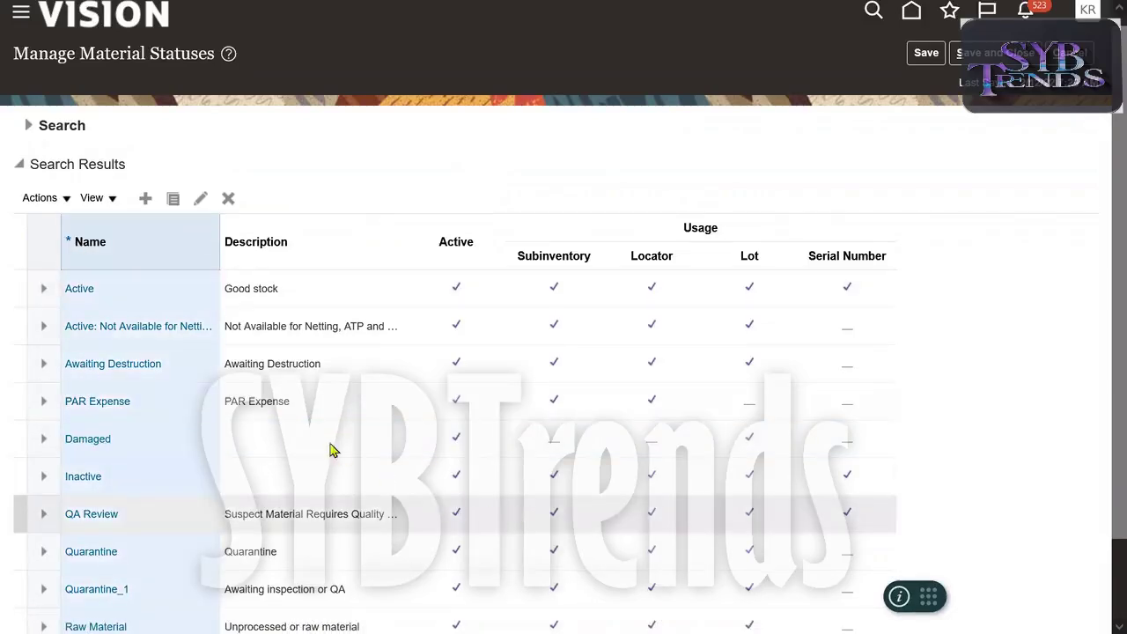
pyautogui.click(275, 446)
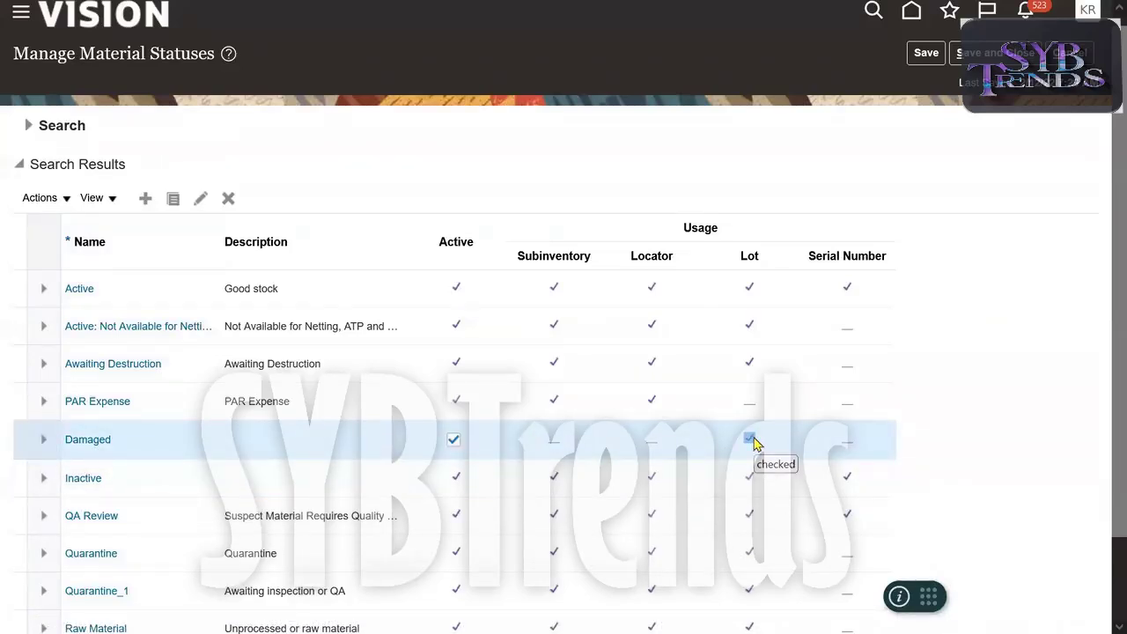
pyautogui.click(377, 304)
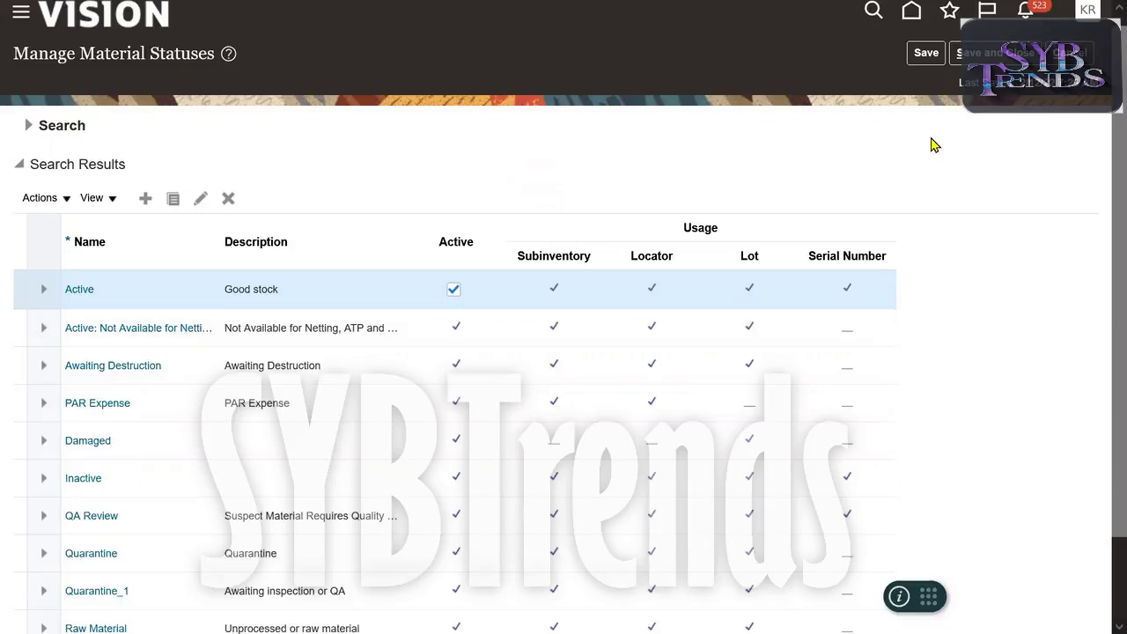
pyautogui.click(673, 162)
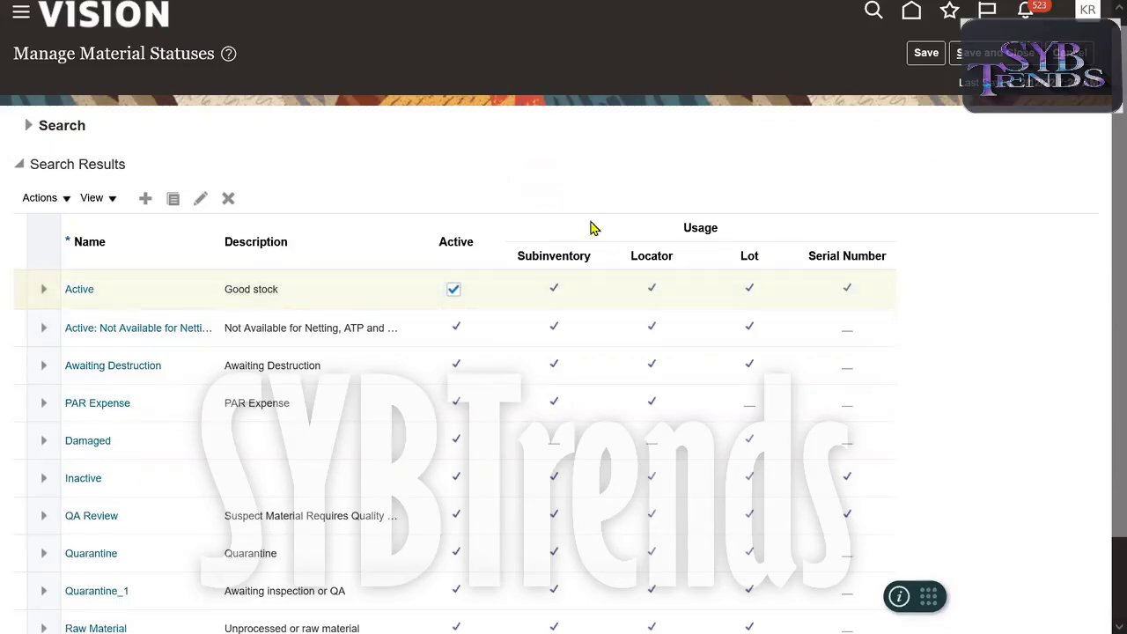
# Reopen the Damaged status, additionally disallow the Work in Process Pick transaction, and confirm the edit
pyautogui.click(106, 440)
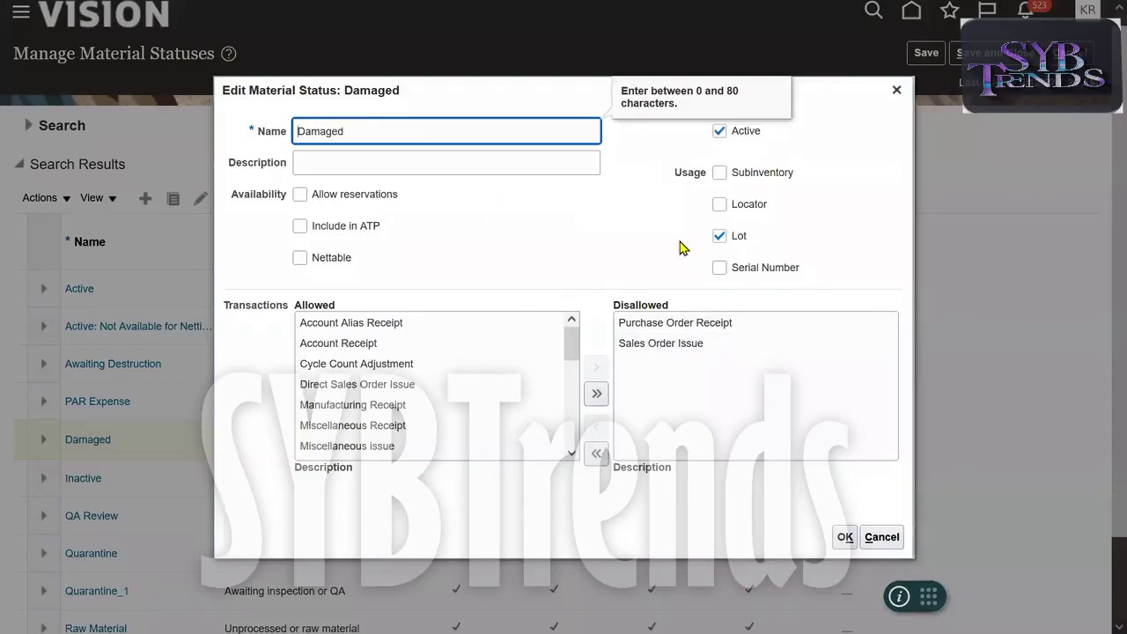
pyautogui.doubleClick(728, 238)
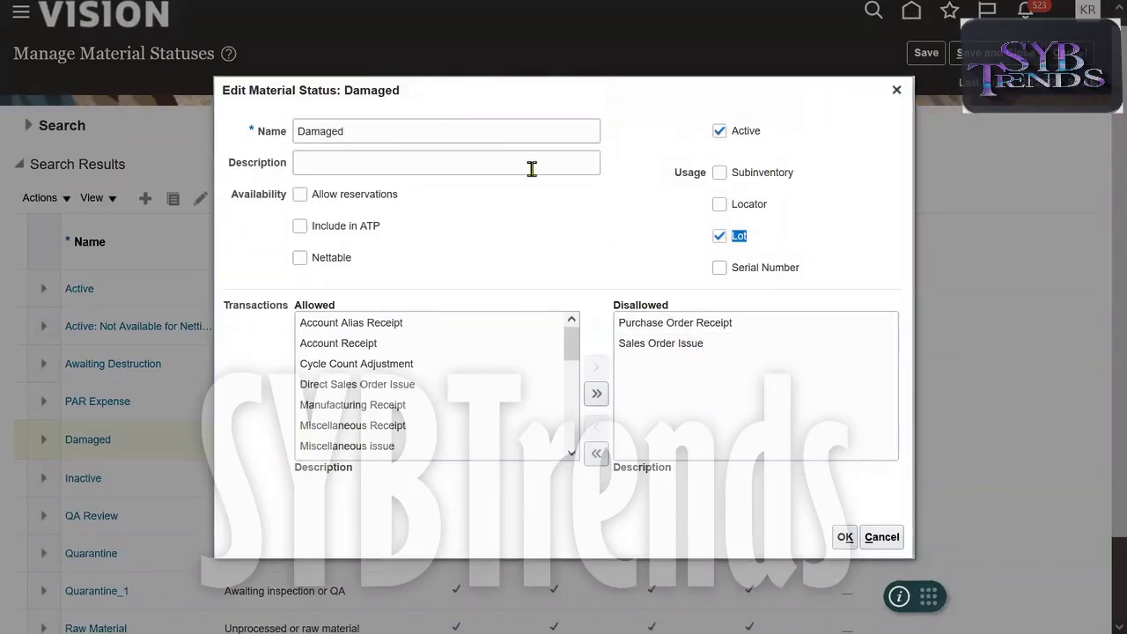
pyautogui.click(449, 132)
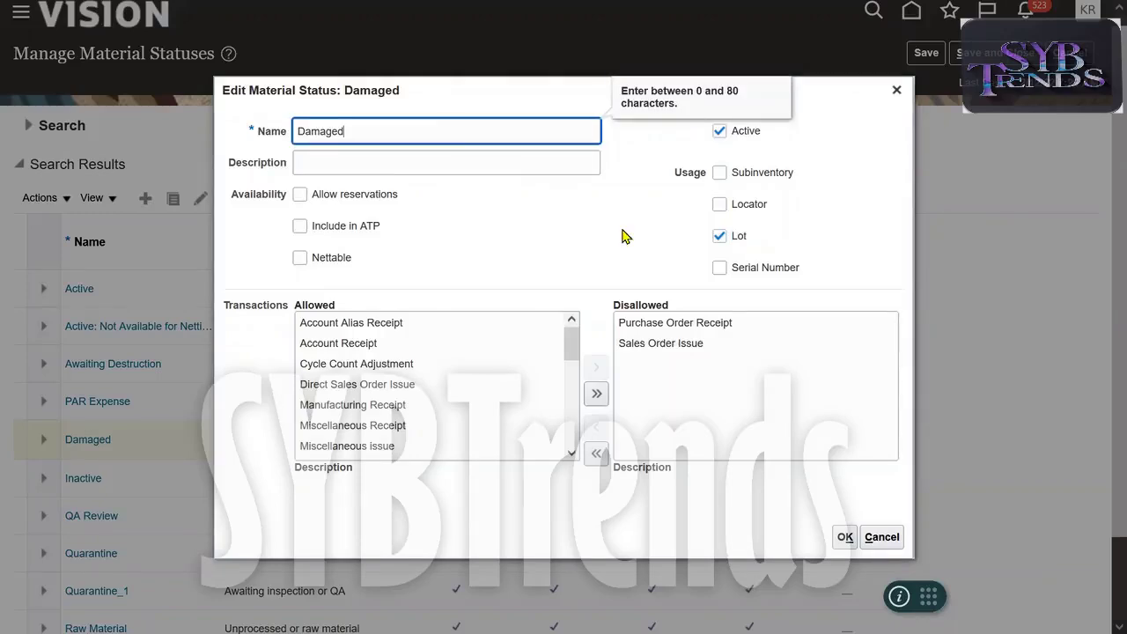
pyautogui.moveTo(570, 345); pyautogui.dragTo(574, 450)
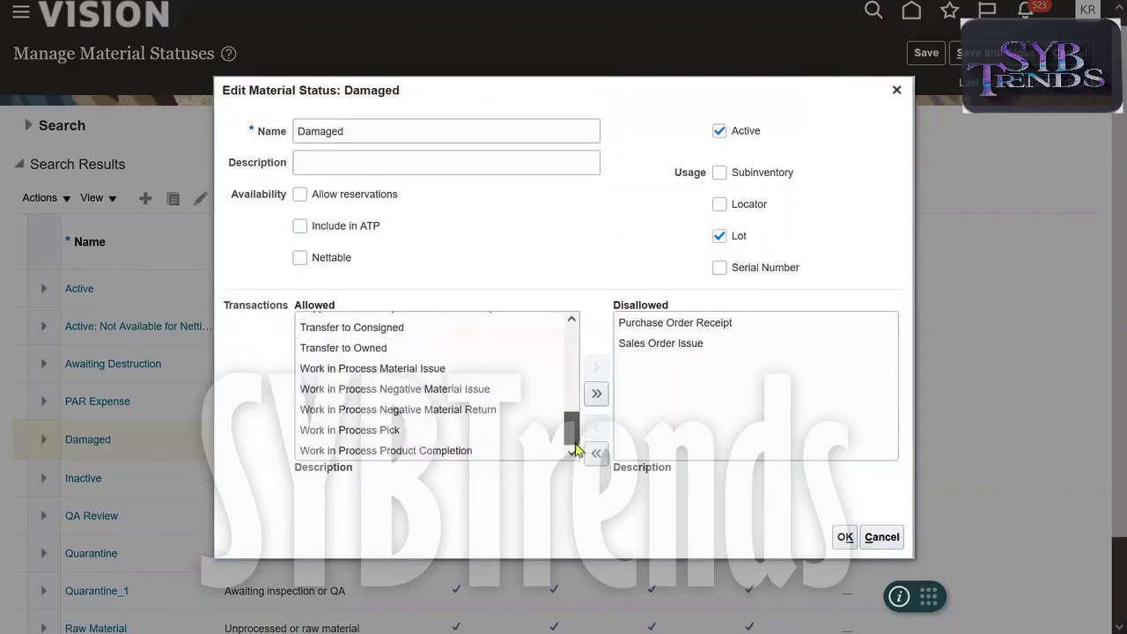
pyautogui.click(456, 431)
pyautogui.click(596, 367)
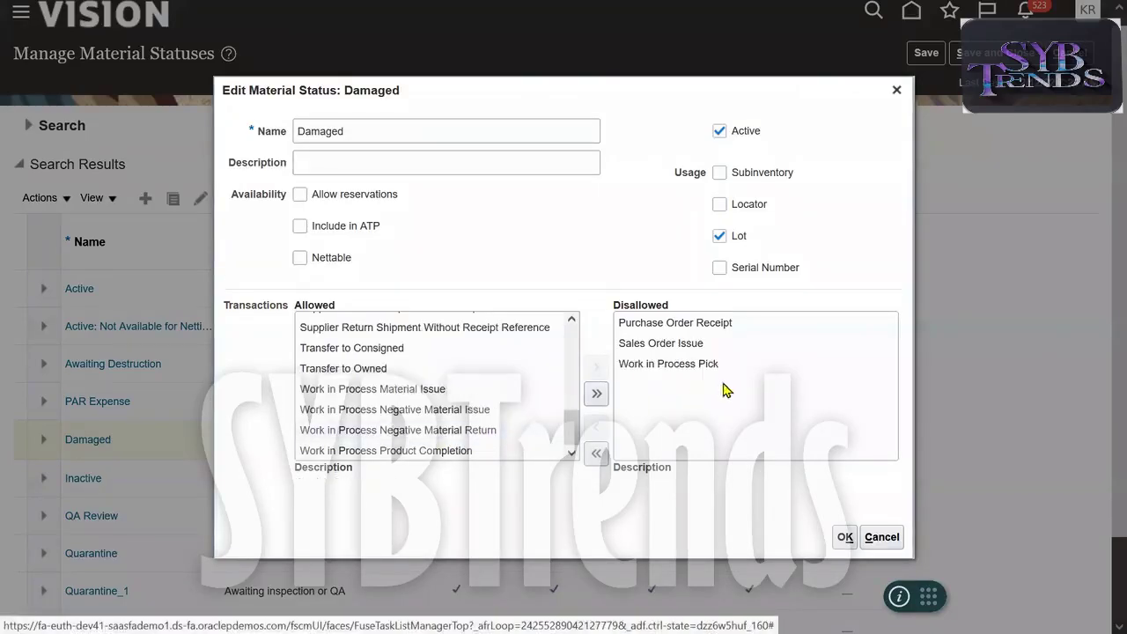
pyautogui.click(695, 364)
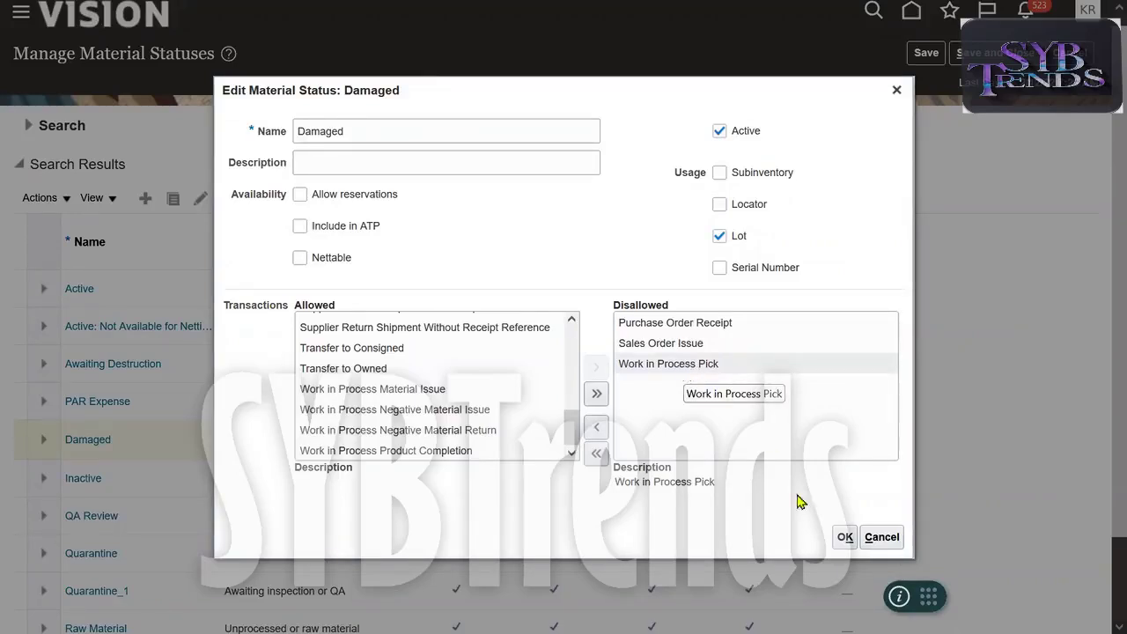
pyautogui.click(845, 537)
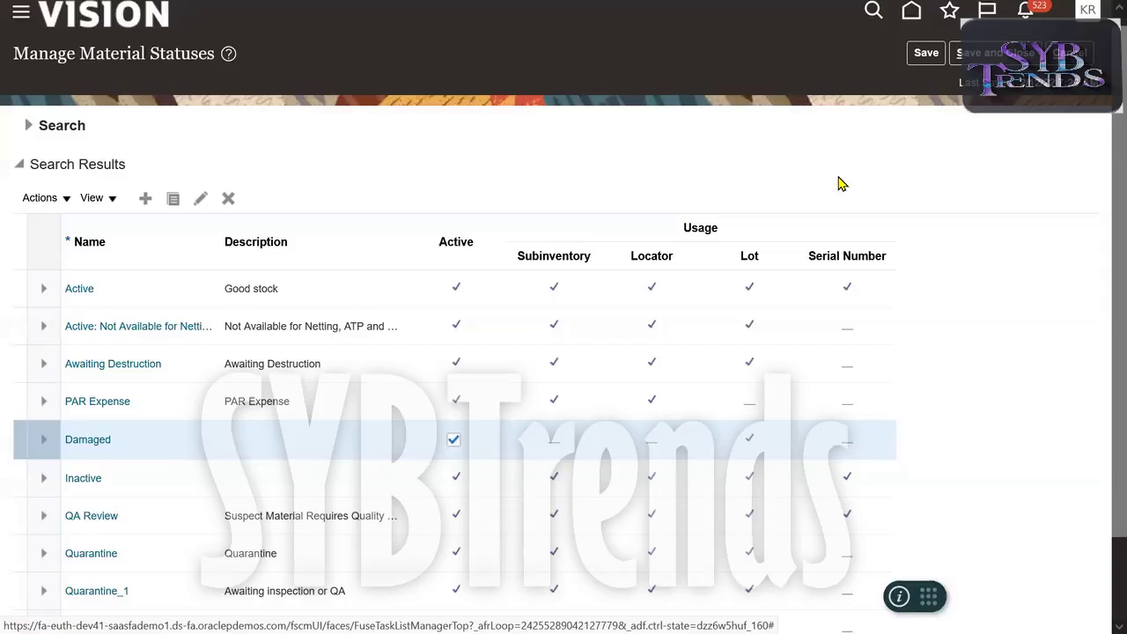
# Open Notepad and write the note "Defualt Lot Status - New Lot number got created"
pyautogui.press('super+r')
pyautogui.press('Return')
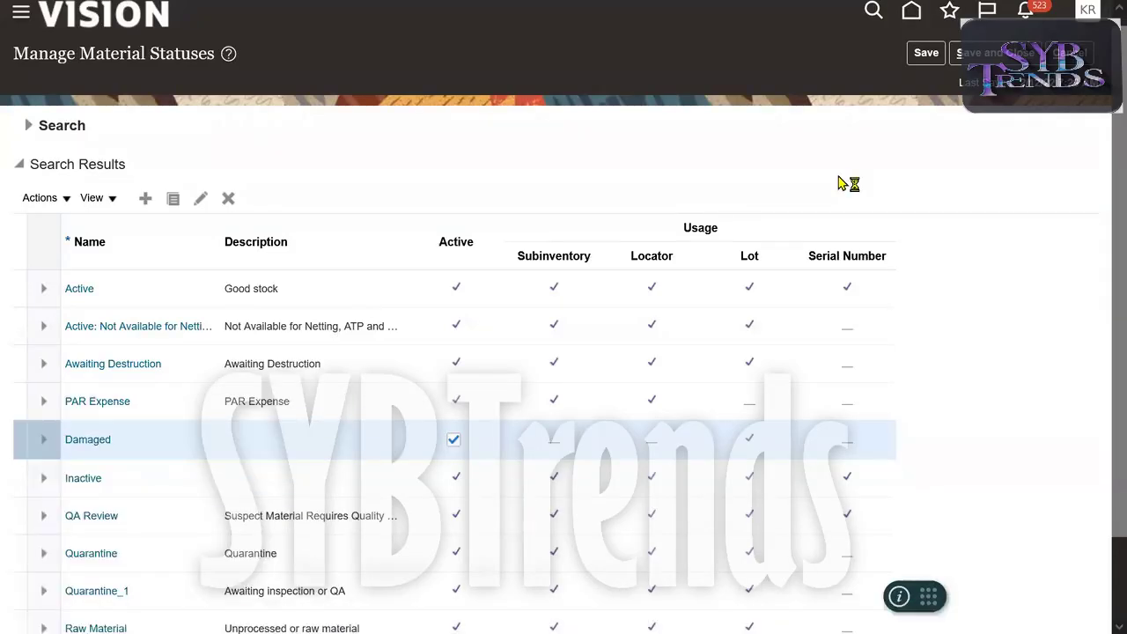
pyautogui.write('Defualt Lot Status - New Lot num')
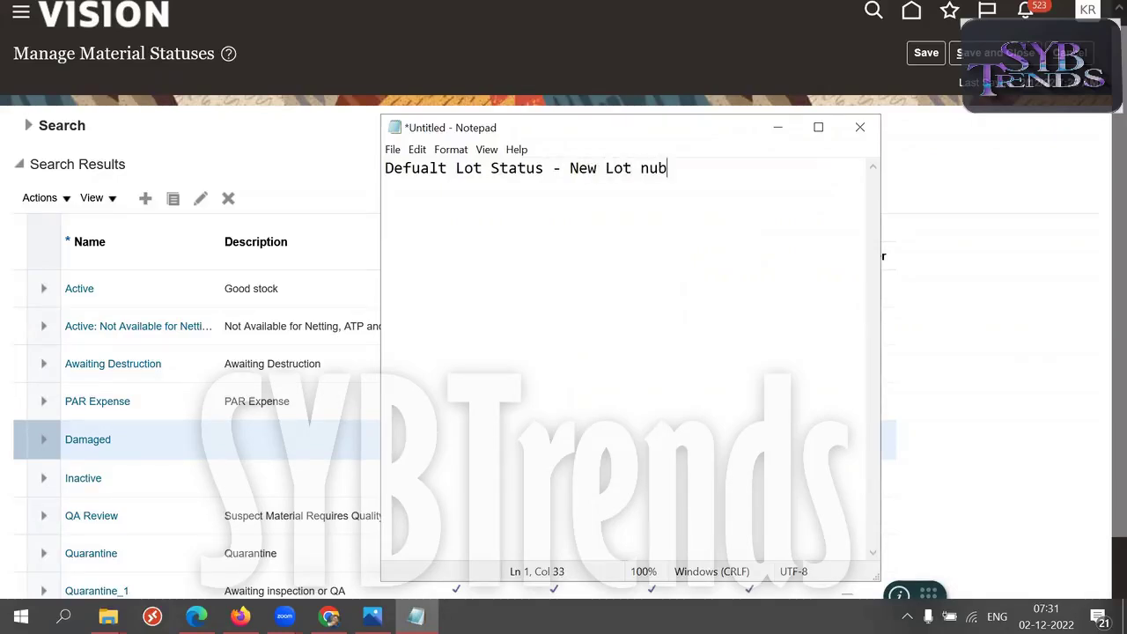
pyautogui.write('b')
pyautogui.press('BackSpace')
pyautogui.write('mber got cret')
pyautogui.write('ted')
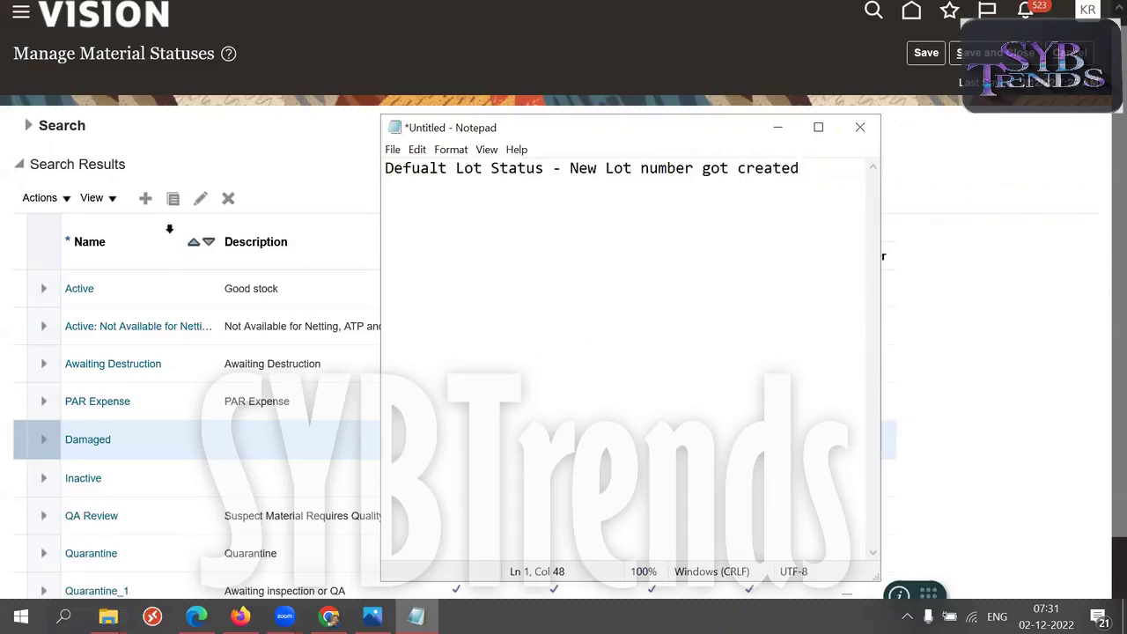
# Create a material status named New in Manage Material Statuses with only Lot usage and all transactions disallowed
pyautogui.click(146, 199)
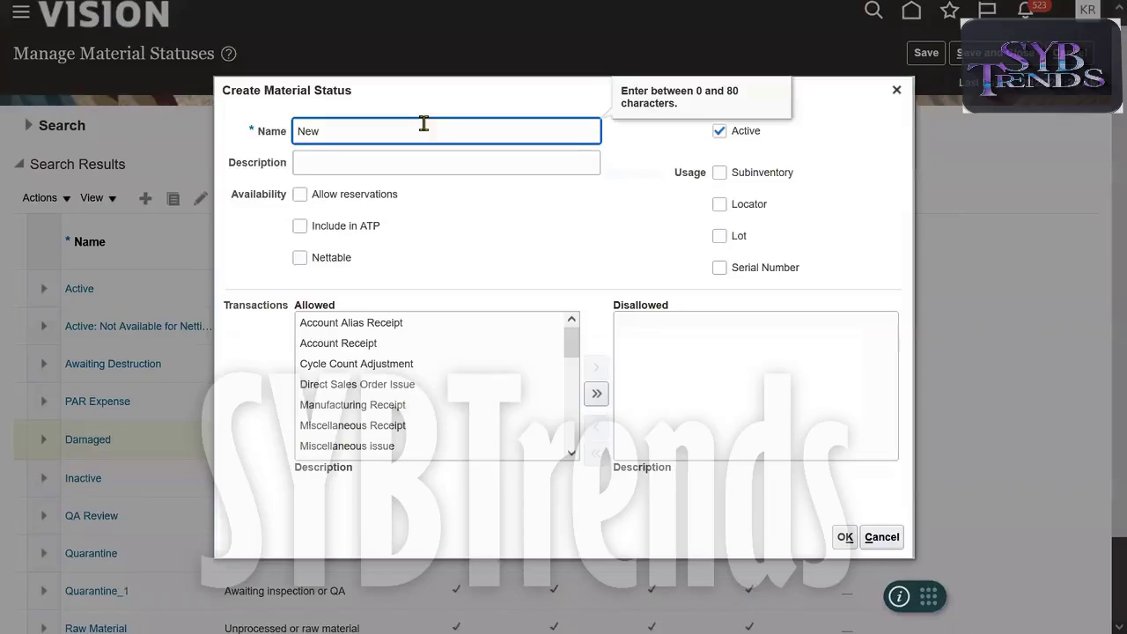
pyautogui.click(745, 243)
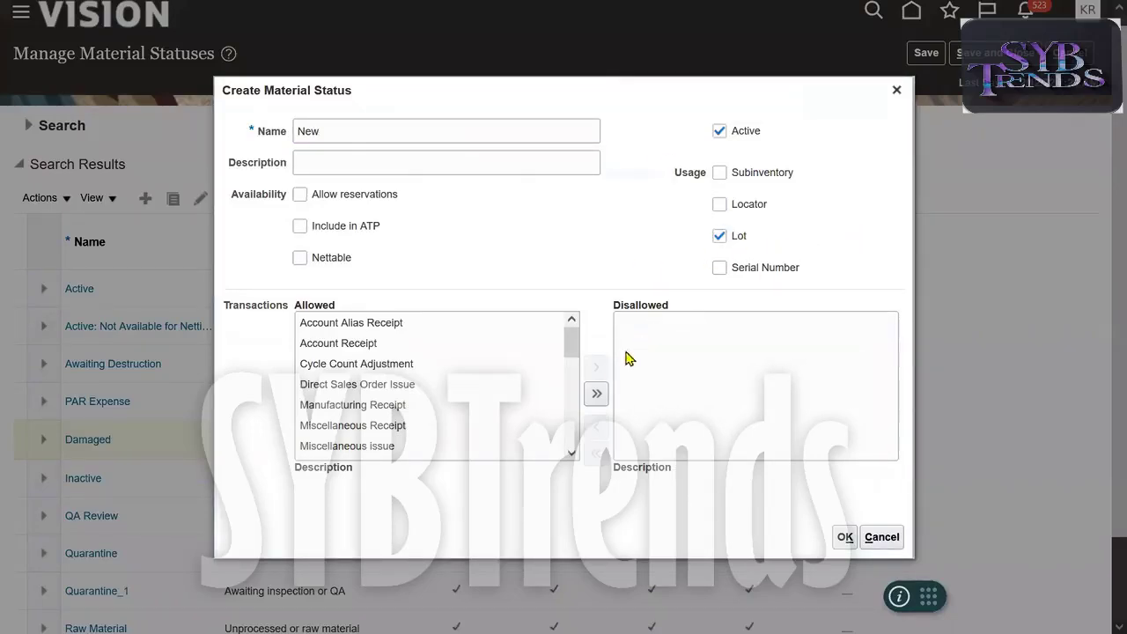
pyautogui.click(596, 394)
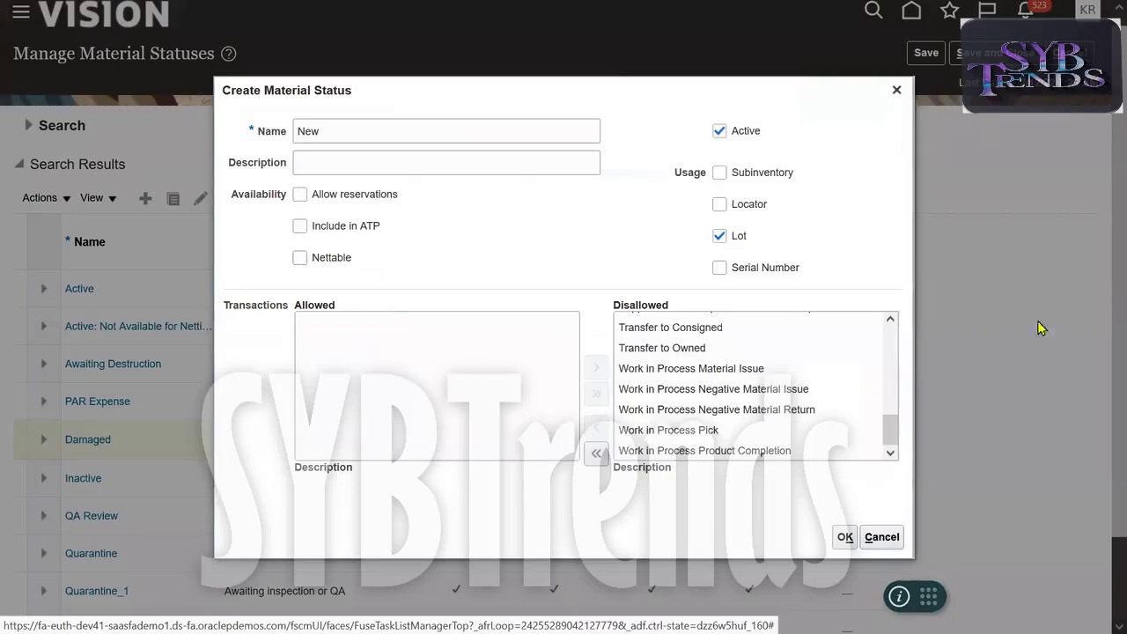
pyautogui.click(846, 536)
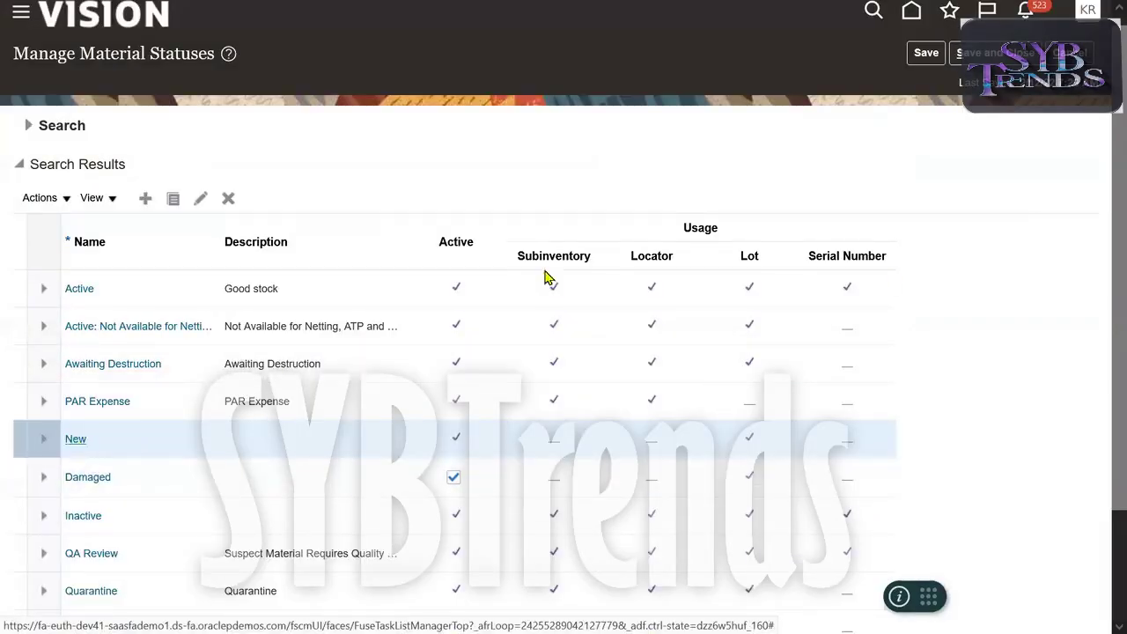
# Switch back to Notepad and list the sample lots LOT1234 and LOT7564 on separate lines below the note
pyautogui.hotkey('alt', 'Tab')
pyautogui.moveTo(552, 176); pyautogui.dragTo(374, 176)
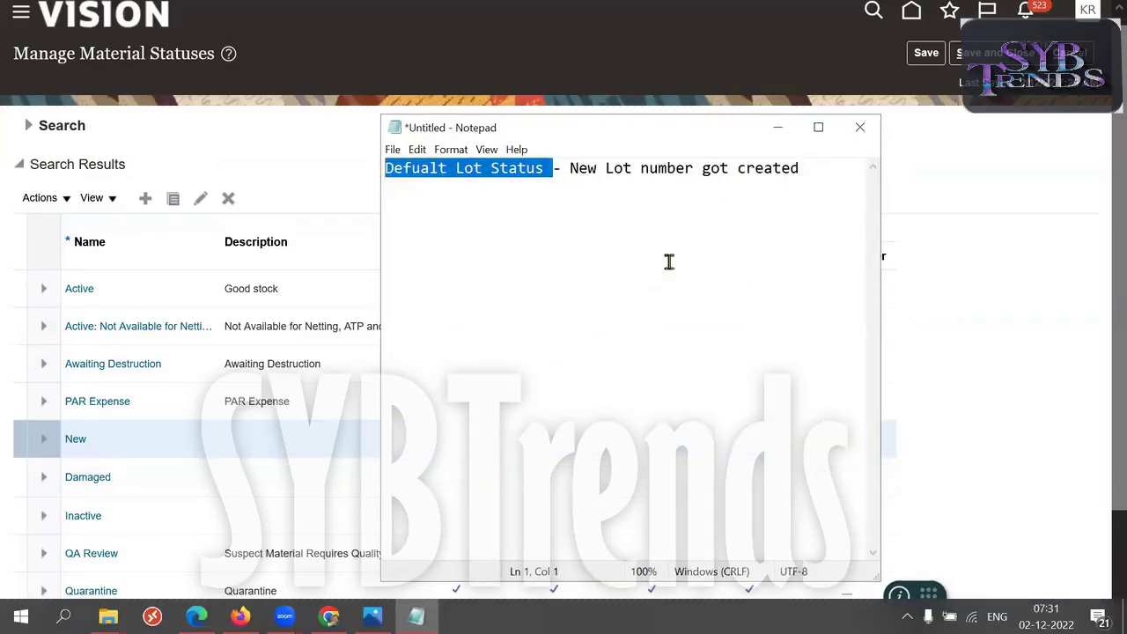
pyautogui.moveTo(587, 169); pyautogui.dragTo(780, 168)
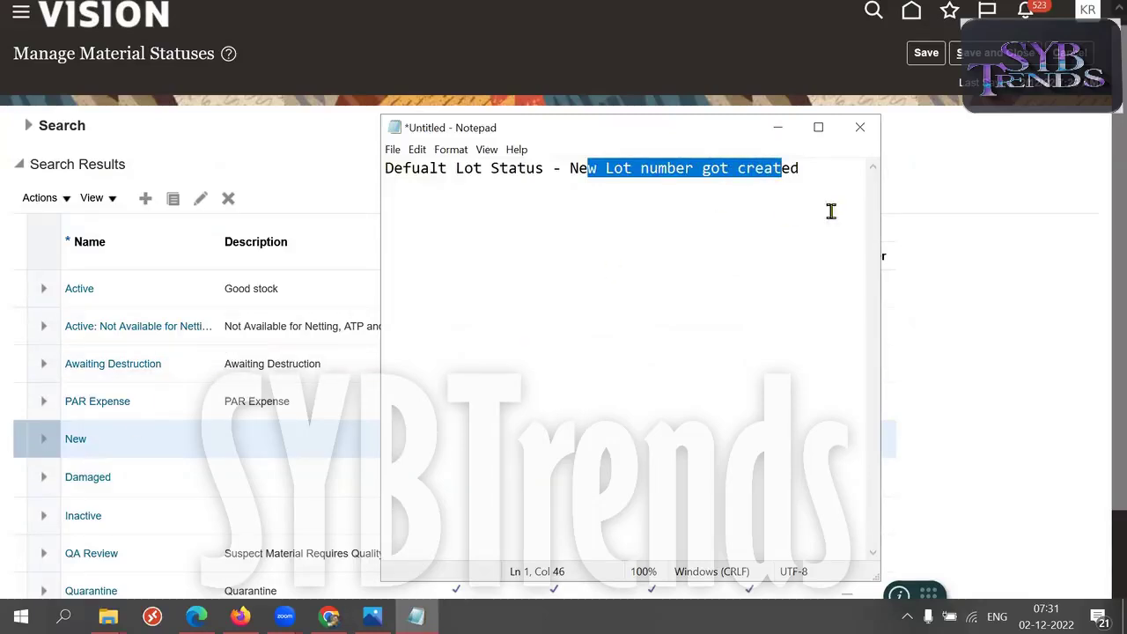
pyautogui.click(818, 164)
pyautogui.press('Return')
pyautogui.press('Return')
pyautogui.press('Return')
pyautogui.write('LOT123')
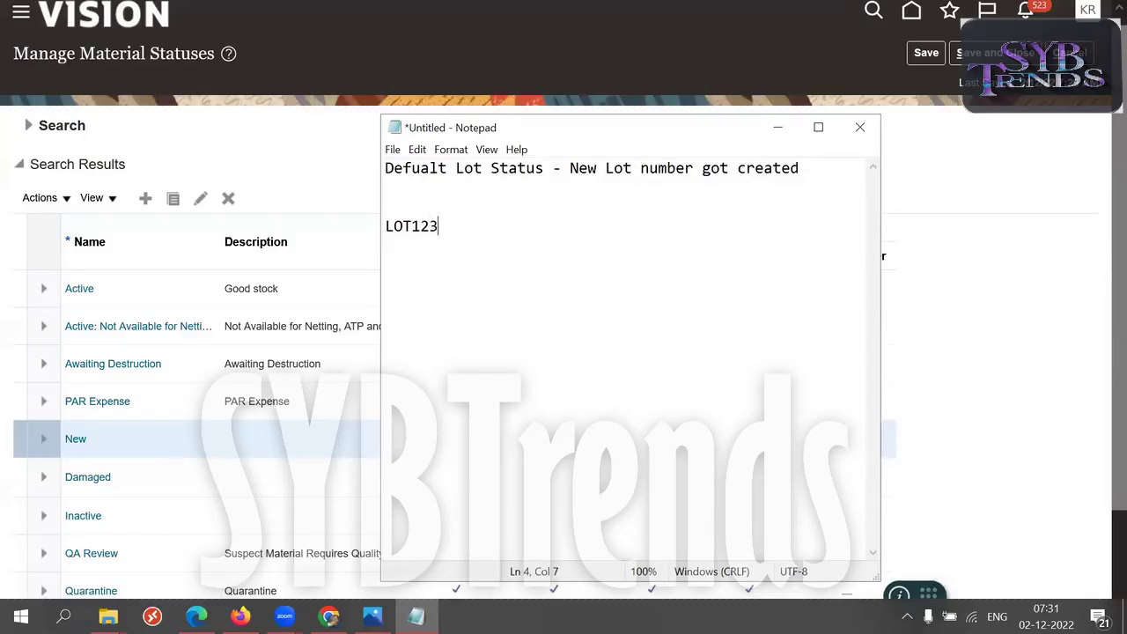
pyautogui.write('4 LOT7564')
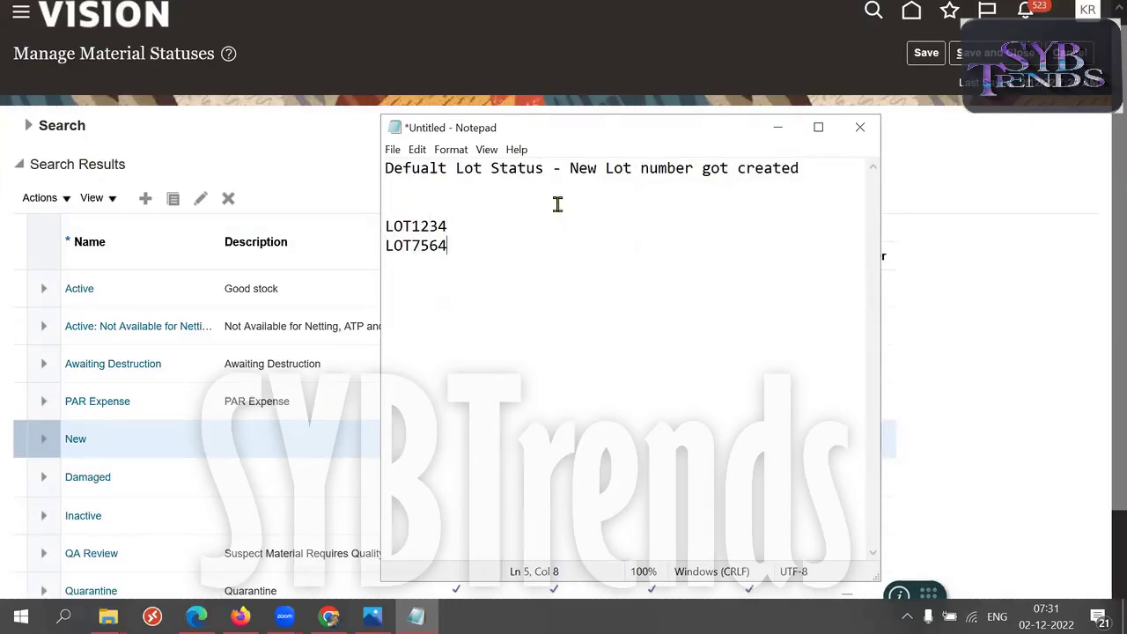
# Write the status New beside both LOT1234 and LOT7564, aligned as a second column
pyautogui.click(488, 224)
pyautogui.press('Tab')
pyautogui.press('Tab')
pyautogui.write('NEW')
pyautogui.click(446, 250)
pyautogui.click(572, 221)
pyautogui.press('BackSpace')
pyautogui.press('BackSpace')
pyautogui.write('ew')
pyautogui.click(478, 244)
pyautogui.press('Tab')
pyautogui.press('Tab')
pyautogui.write('NEw')
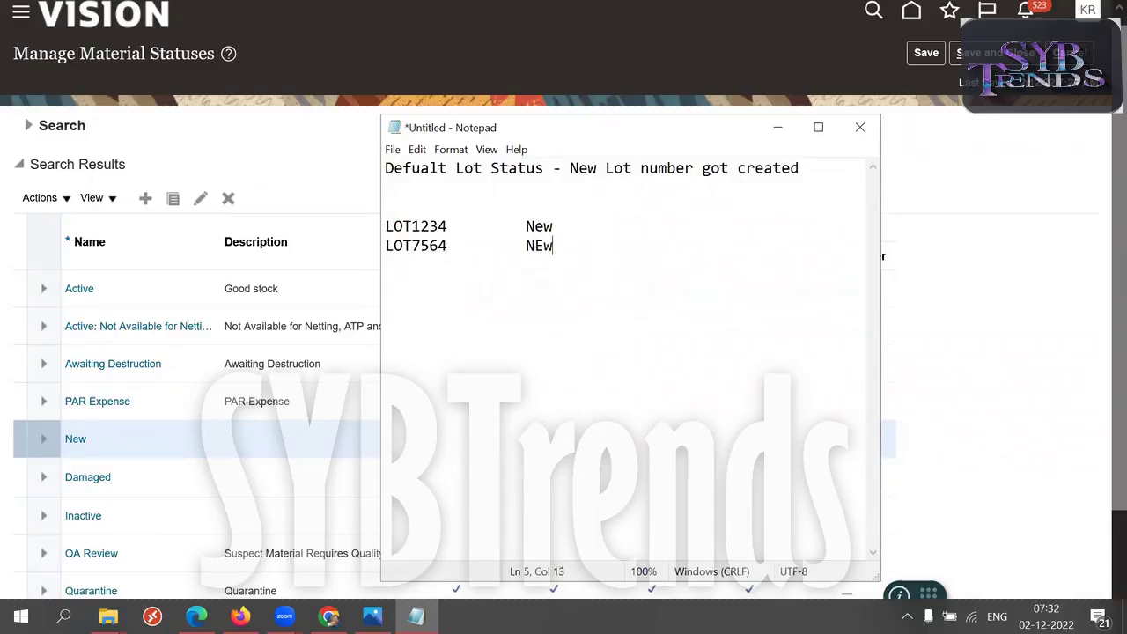
pyautogui.press('BackSpace')
pyautogui.write('ew')
# Check the New status's usage and disallowed transactions, close its details, and review the two sample lots in Notepad
pyautogui.click(80, 449)
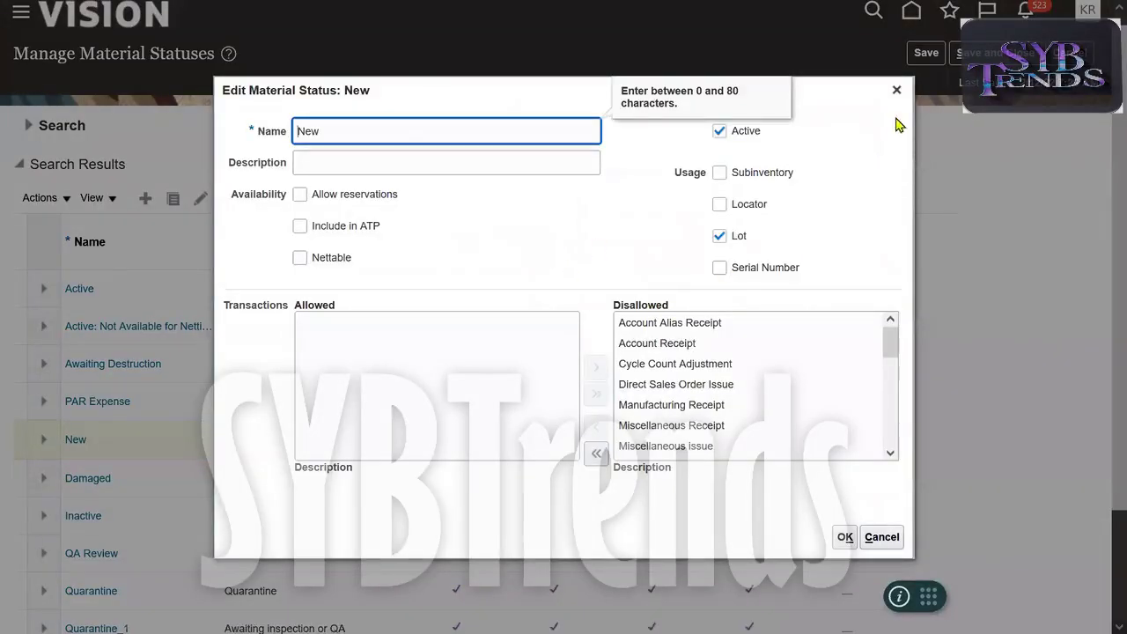
pyautogui.click(897, 90)
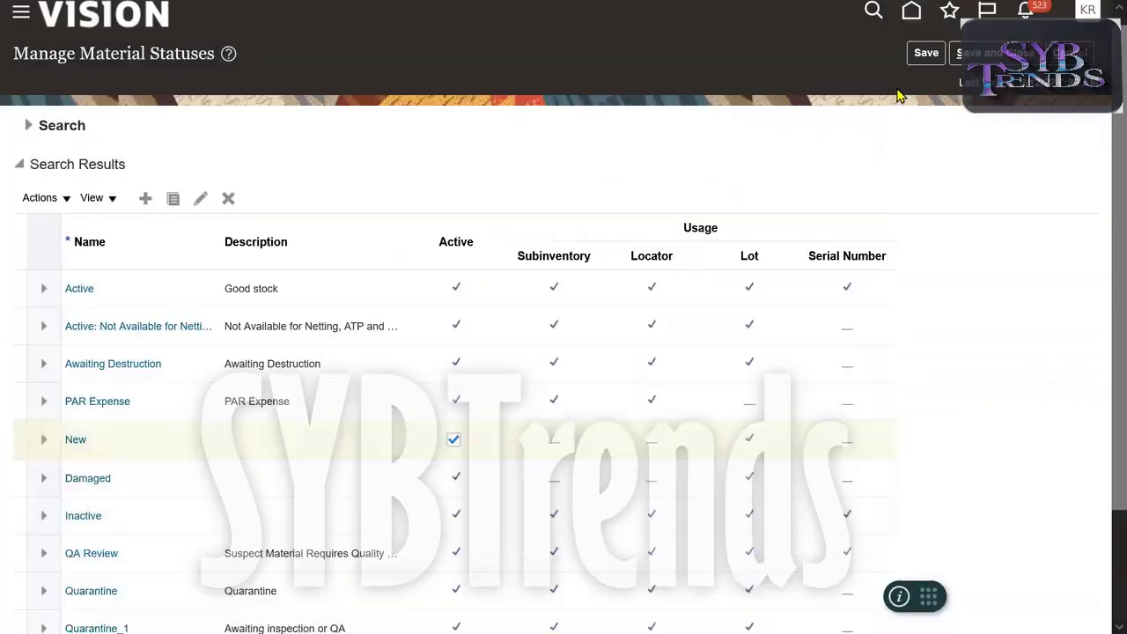
pyautogui.hotkey('alt', 'Tab')
pyautogui.moveTo(521, 252); pyautogui.dragTo(566, 245)
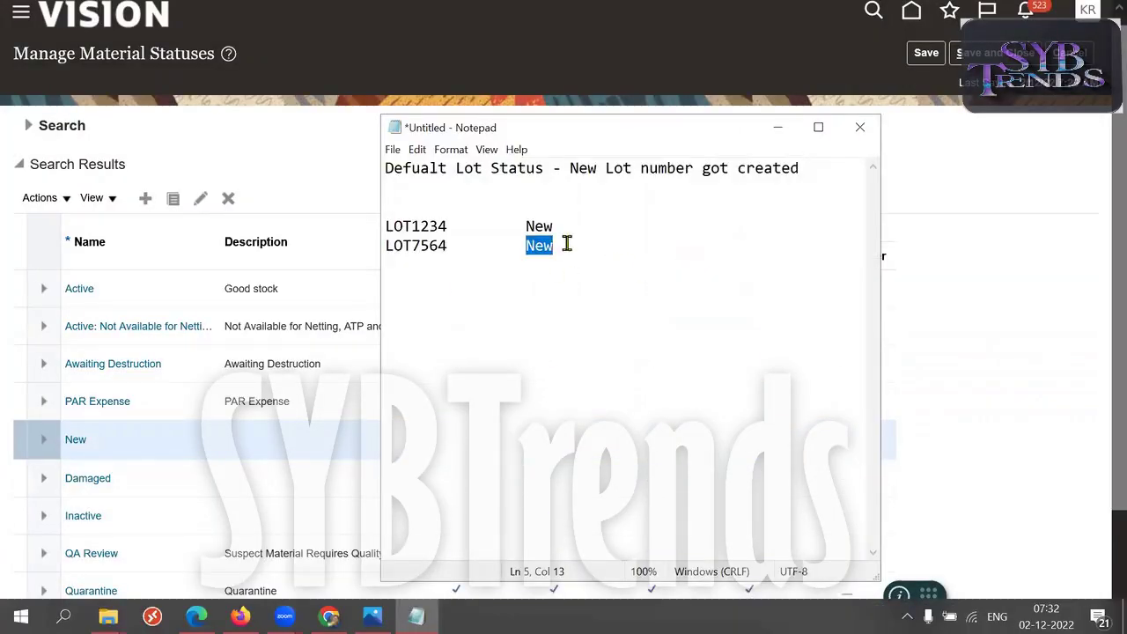
pyautogui.moveTo(447, 227); pyautogui.dragTo(390, 227)
pyautogui.moveTo(454, 246); pyautogui.dragTo(394, 246)
pyautogui.moveTo(455, 227); pyautogui.dragTo(394, 226)
pyautogui.moveTo(454, 246); pyautogui.dragTo(375, 244)
pyautogui.moveTo(446, 226); pyautogui.dragTo(386, 223)
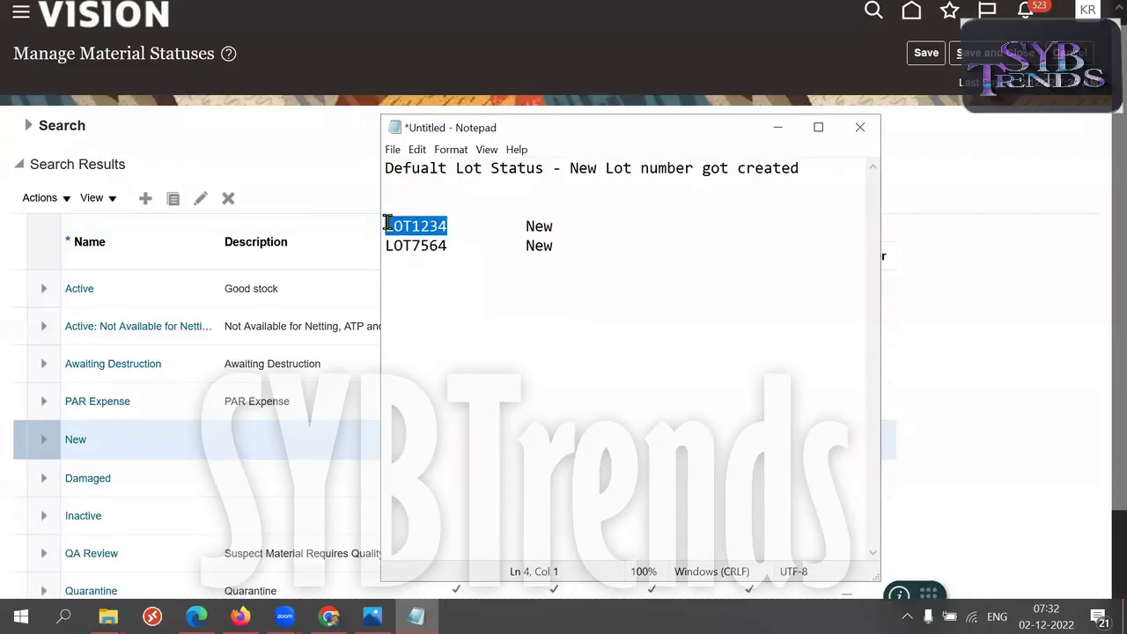
pyautogui.click(447, 225)
pyautogui.moveTo(457, 227); pyautogui.dragTo(385, 225)
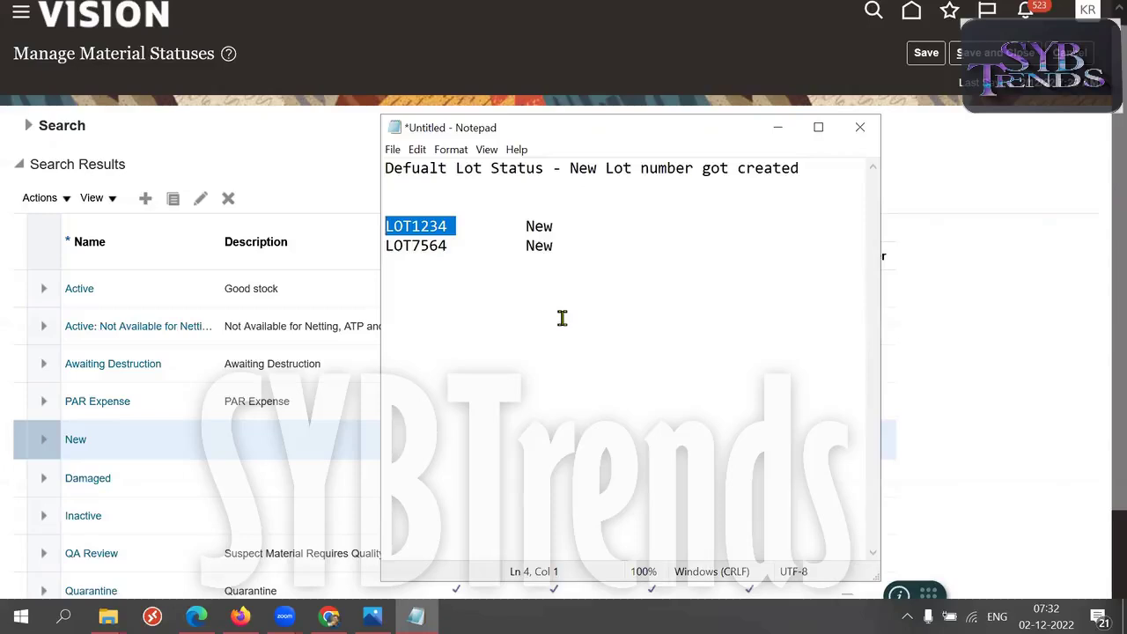
# Add the status Active as a third column beside New for both LOT1234 and LOT7564
pyautogui.moveTo(523, 227); pyautogui.dragTo(586, 241)
pyautogui.click(596, 224)
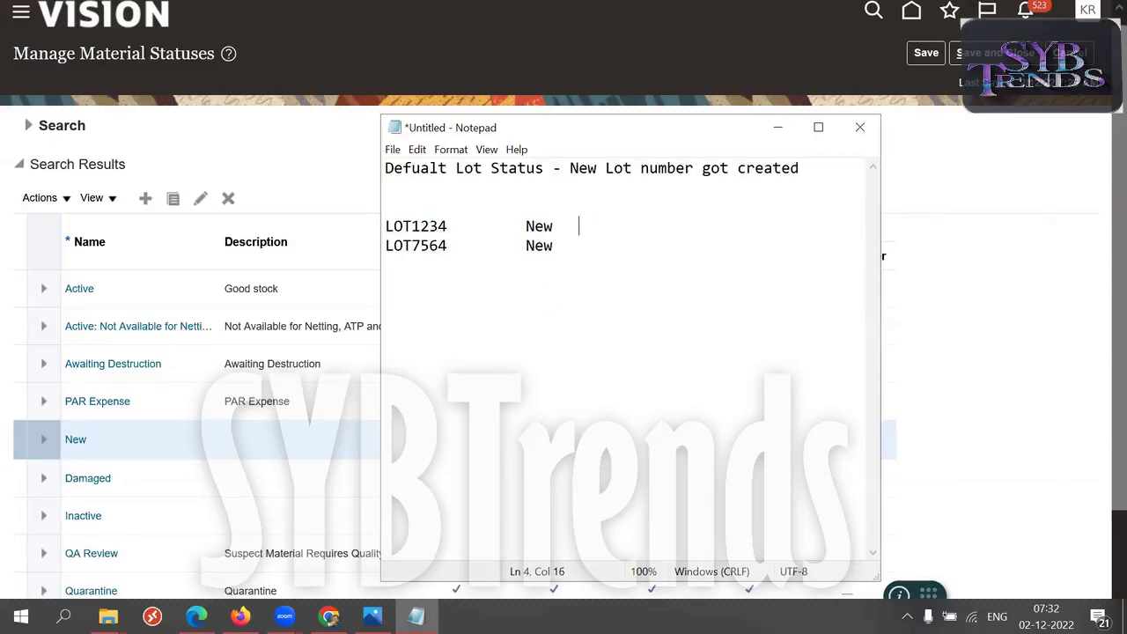
pyautogui.write('S')
pyautogui.press('BackSpace')
pyautogui.write('At')
pyautogui.write('tive')
pyautogui.press('Down')
pyautogui.press('Tab')
pyautogui.press('Tab')
pyautogui.write('Act')
pyautogui.press('BackSpace')
pyautogui.write('ctov')
pyautogui.press('BackSpace')
pyautogui.press('BackSpace')
pyautogui.write('oiv')
pyautogui.press('BackSpace')
pyautogui.press('BackSpace')
pyautogui.press('BackSpace')
pyautogui.write('ive')
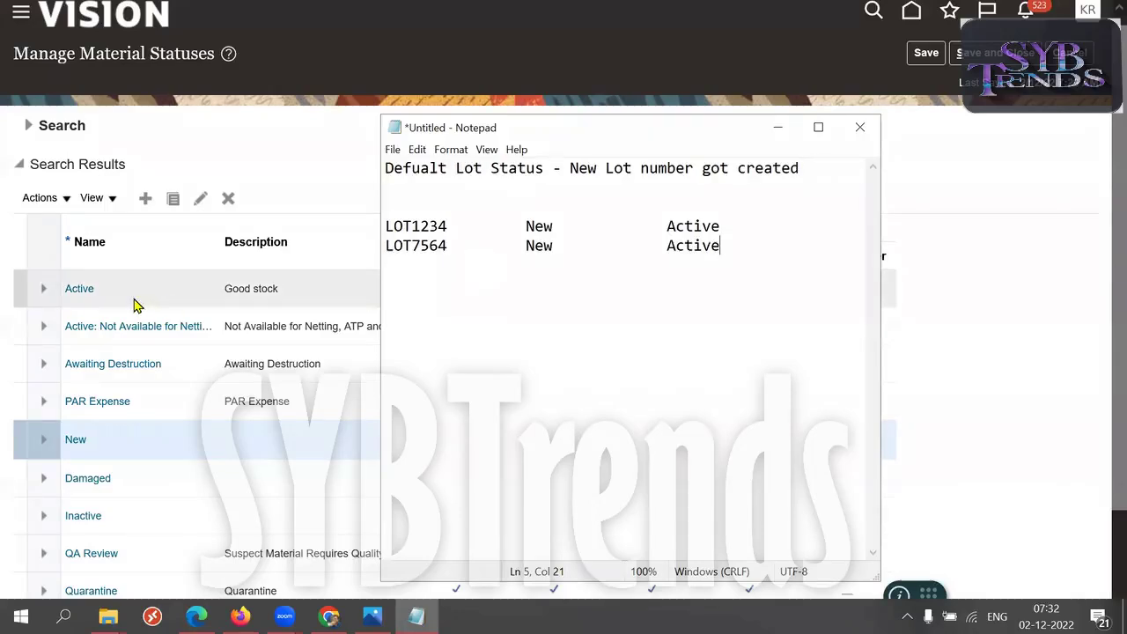
# Open the Active material status in Manage Material Statuses to check its usage and allowed transactions
pyautogui.click(82, 294)
pyautogui.click(72, 291)
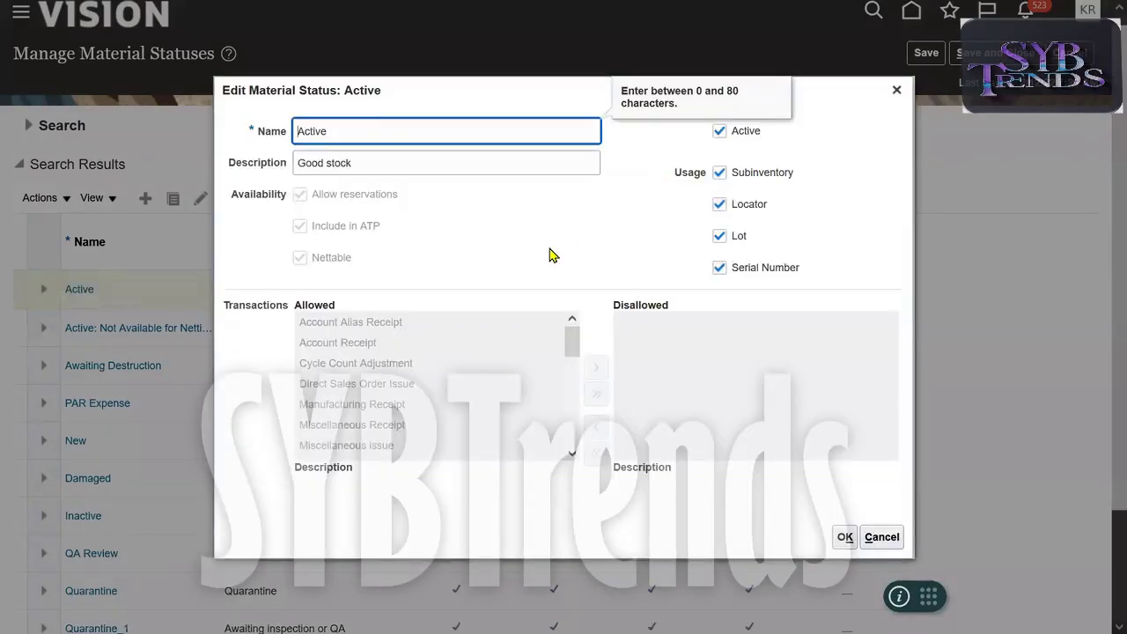
# Switch to Manage Lots in Chrome, set lot 49RXLOT2000's material status to Active, and save the change
pyautogui.hotkey('alt', 'Tab')
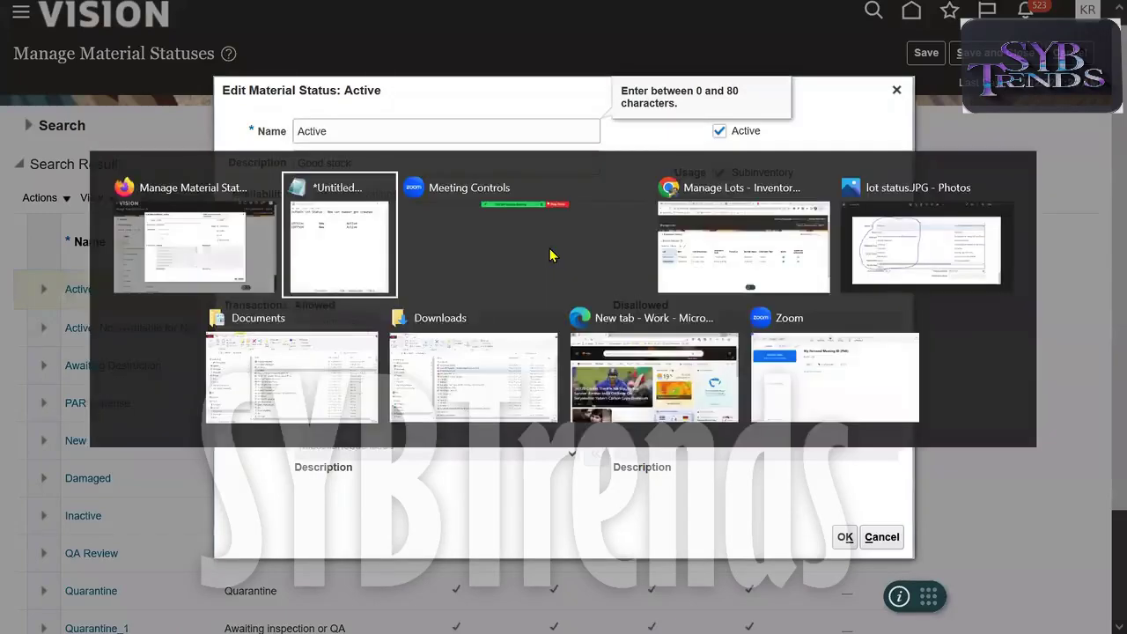
pyautogui.hotkey('alt', 'Tab')
pyautogui.hotkey('alt', 'Tab')
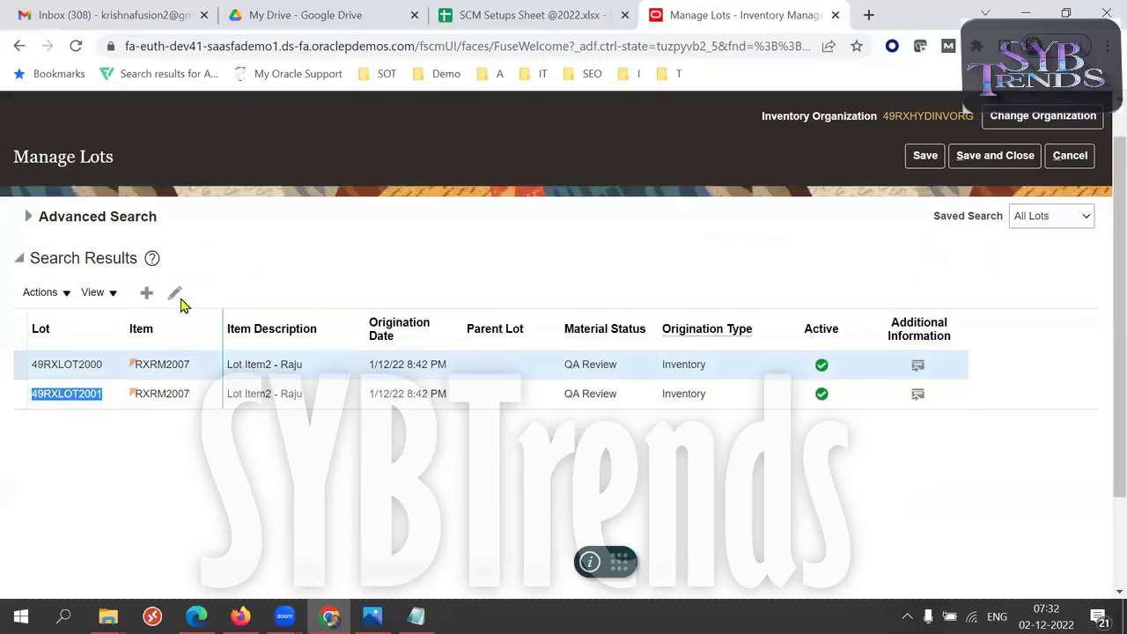
pyautogui.click(176, 295)
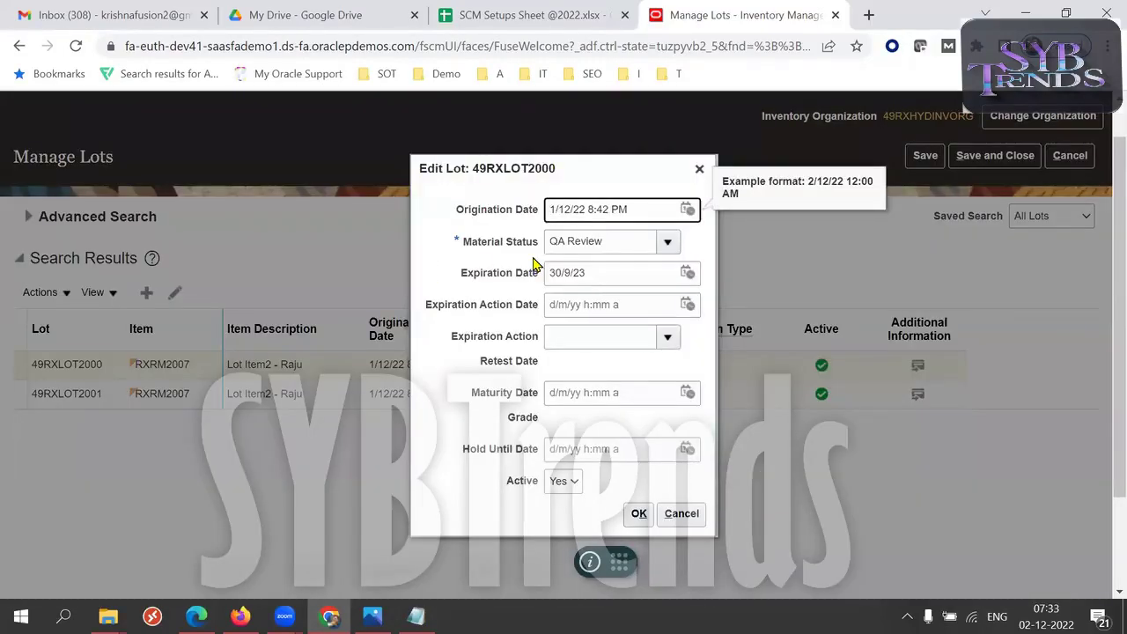
pyautogui.doubleClick(614, 237)
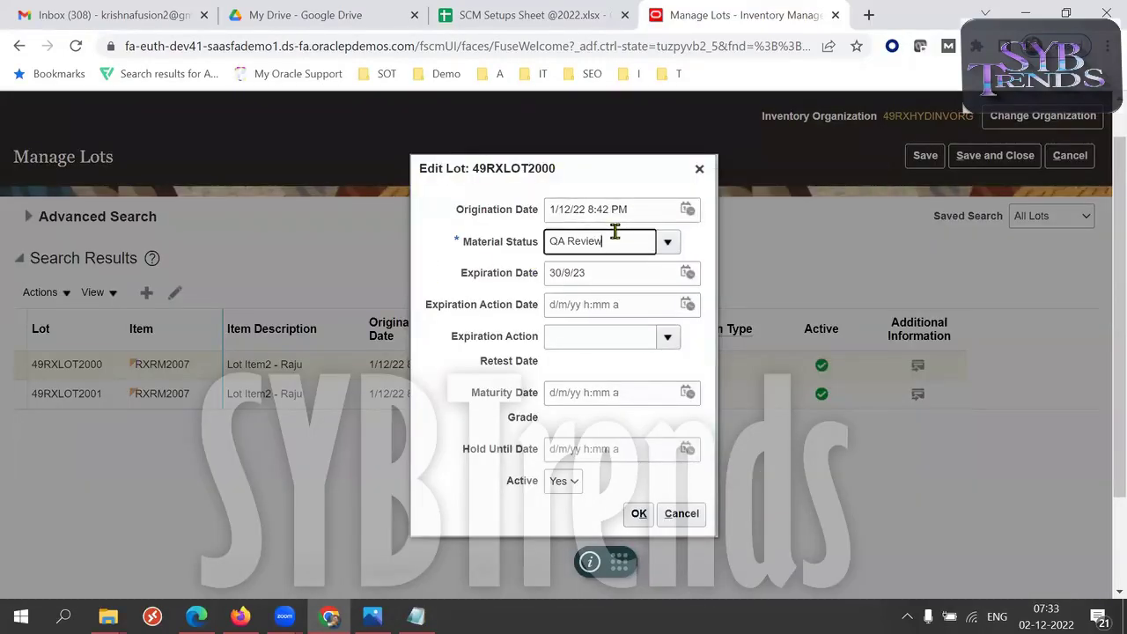
pyautogui.click(665, 242)
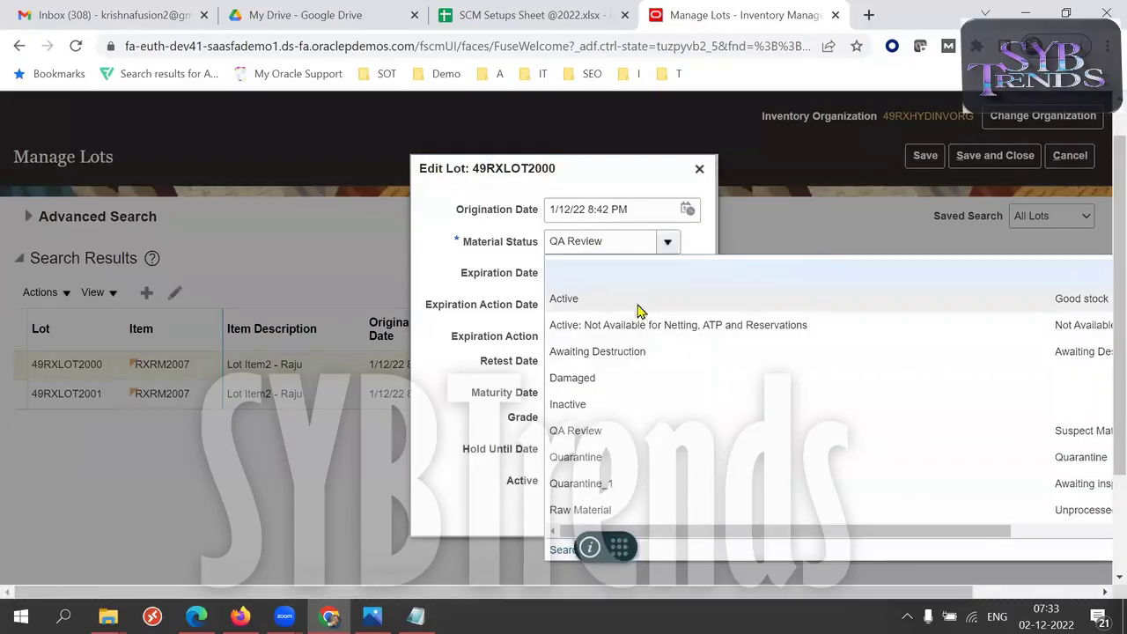
pyautogui.click(622, 302)
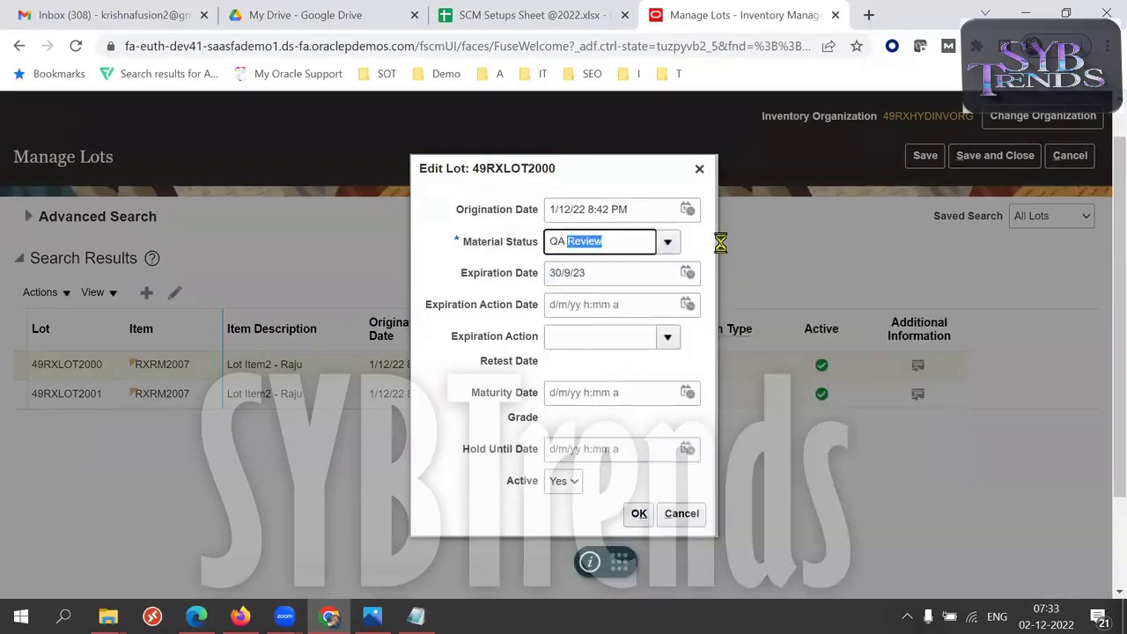
pyautogui.click(639, 513)
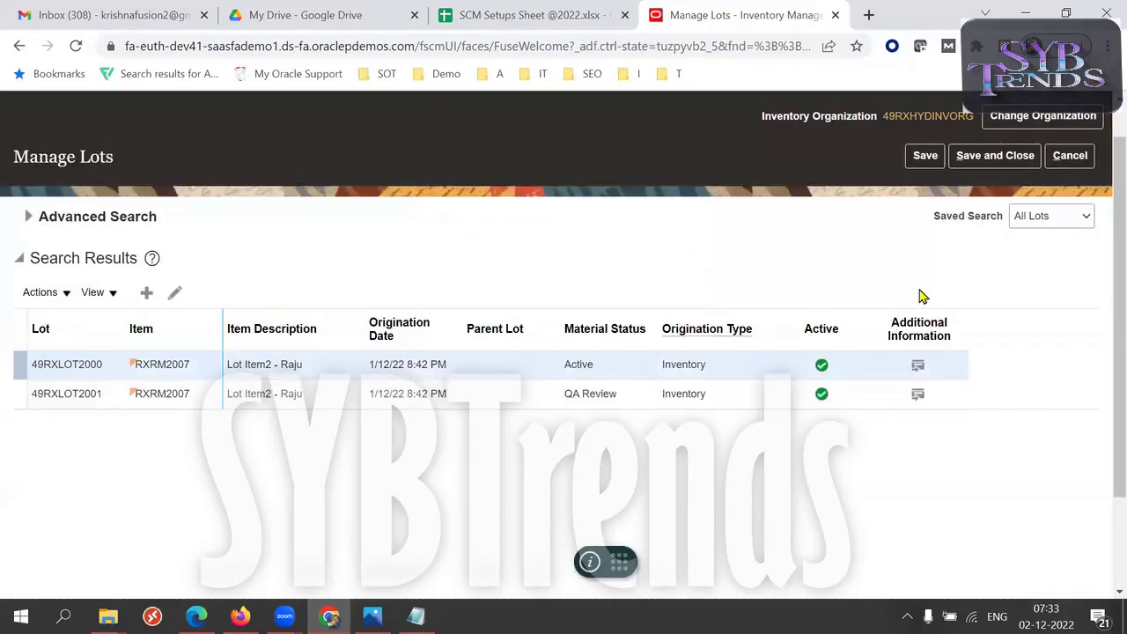
pyautogui.click(924, 155)
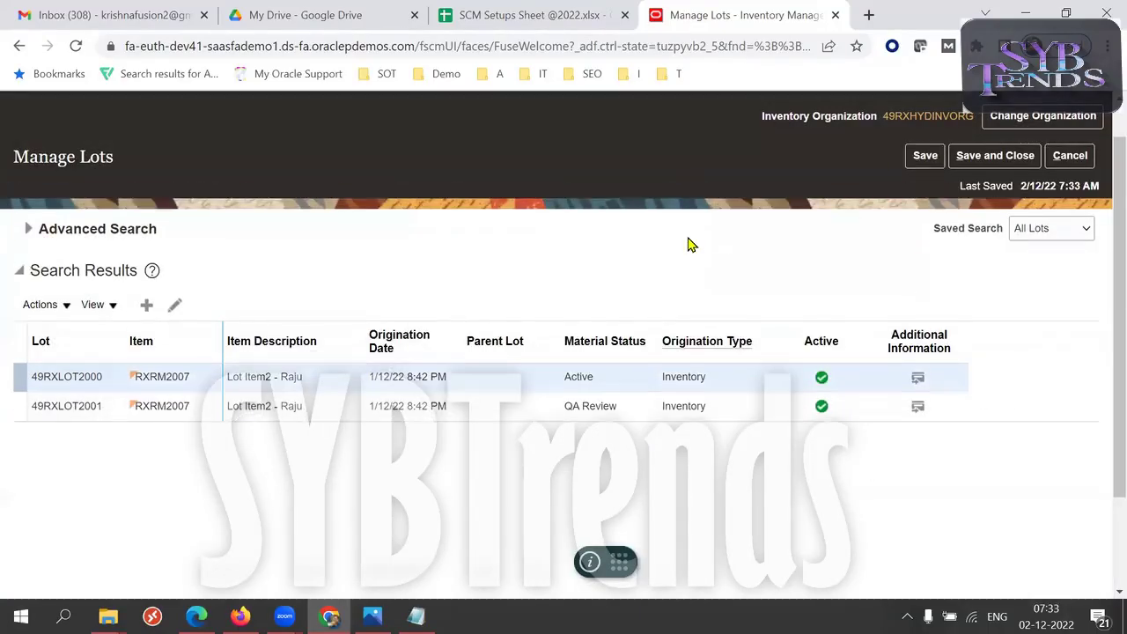
# Set lot 49RXLOT2001's material status to Damaged in Manage Lots and save the change
pyautogui.press('F11')
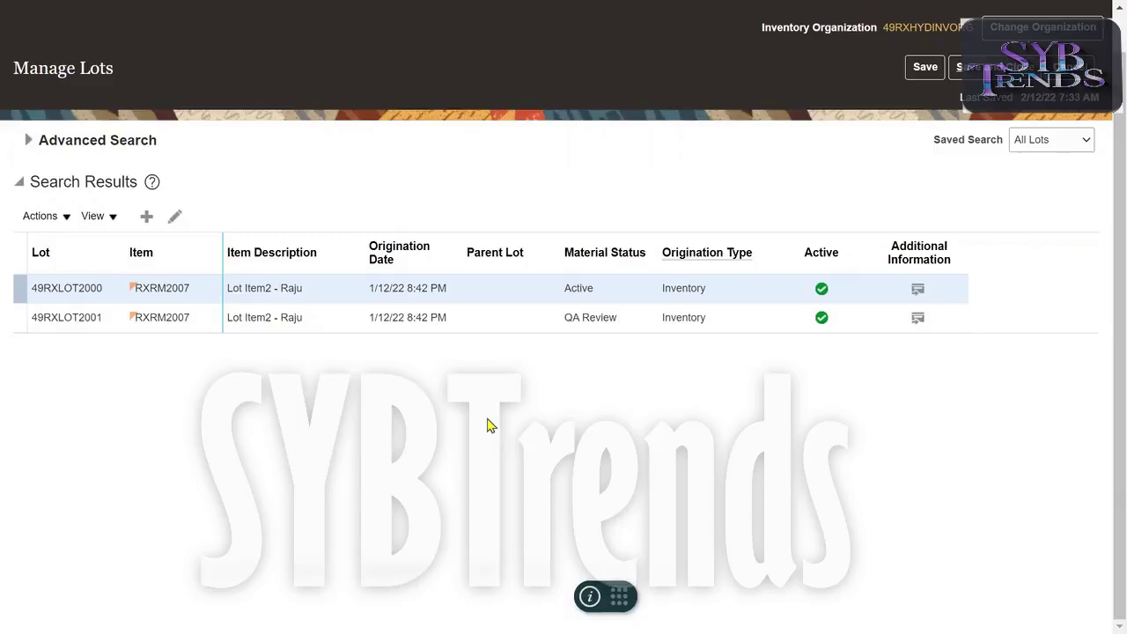
pyautogui.click(64, 288)
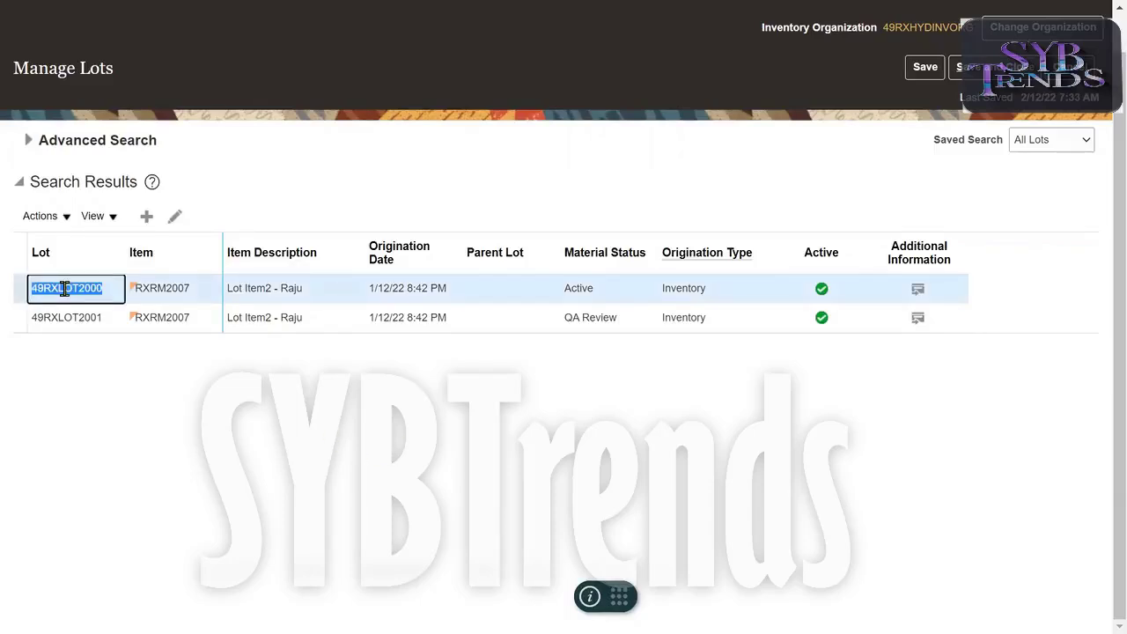
pyautogui.click(575, 288)
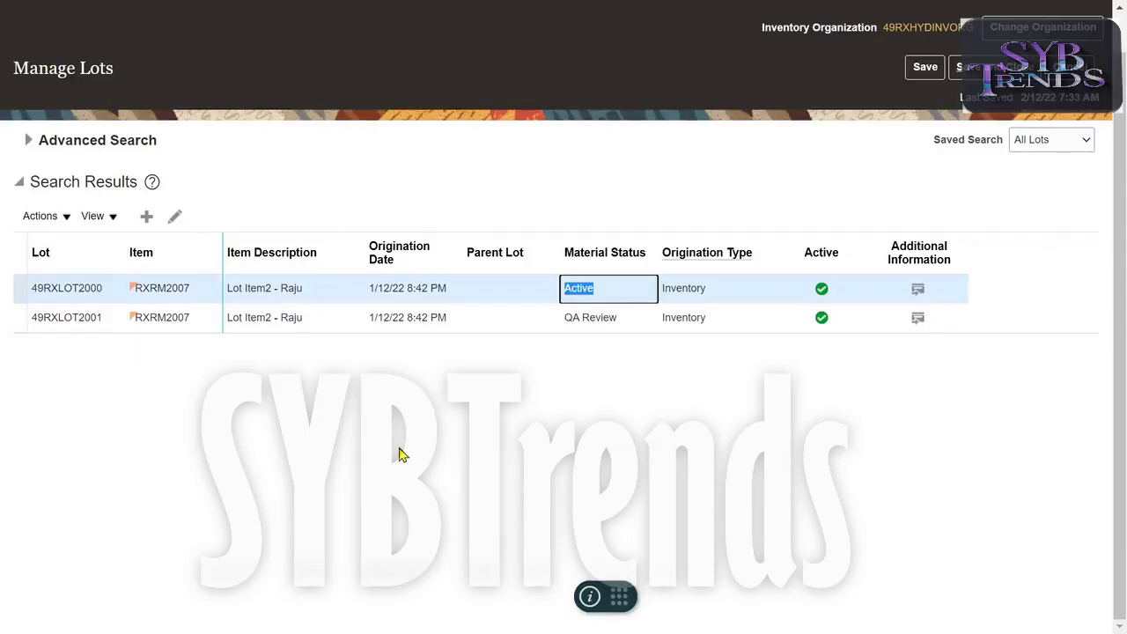
pyautogui.click(529, 319)
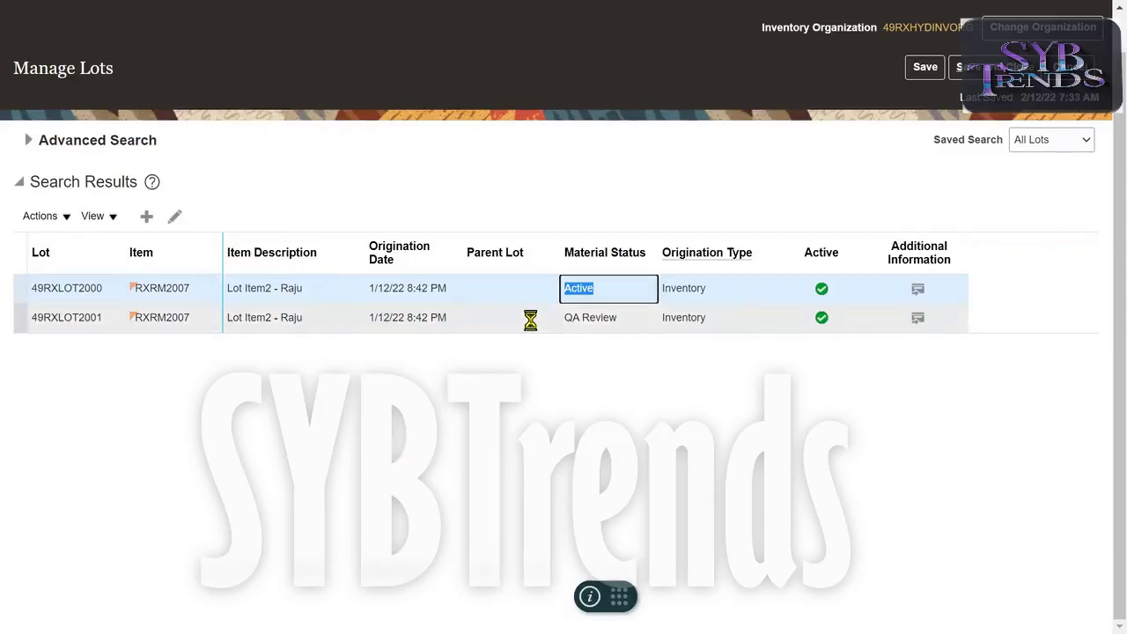
pyautogui.click(176, 216)
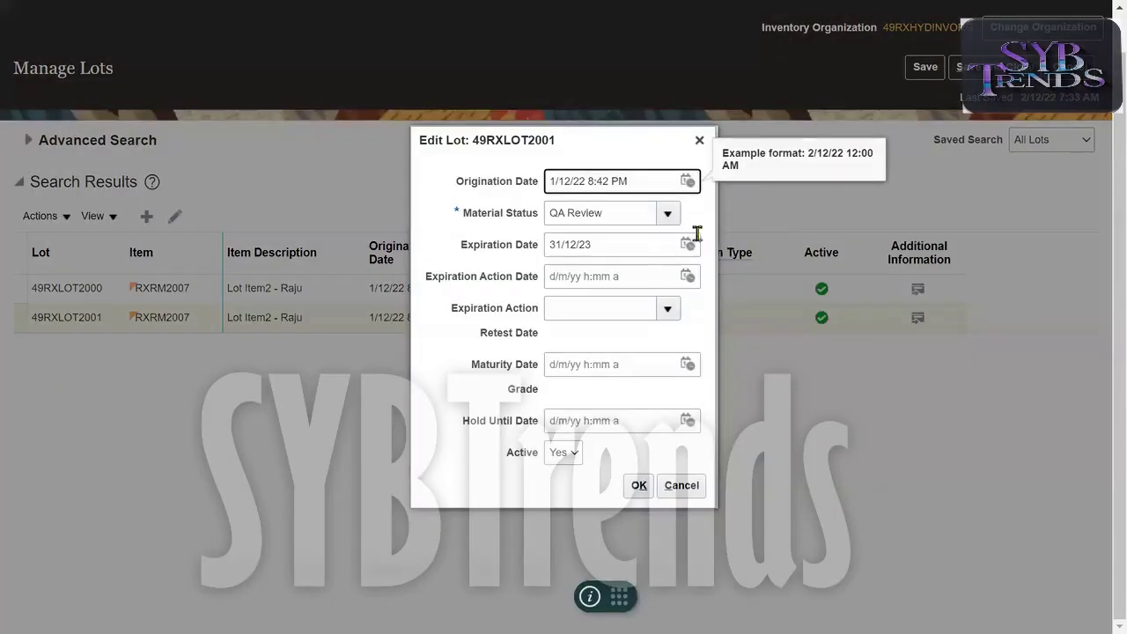
pyautogui.click(669, 214)
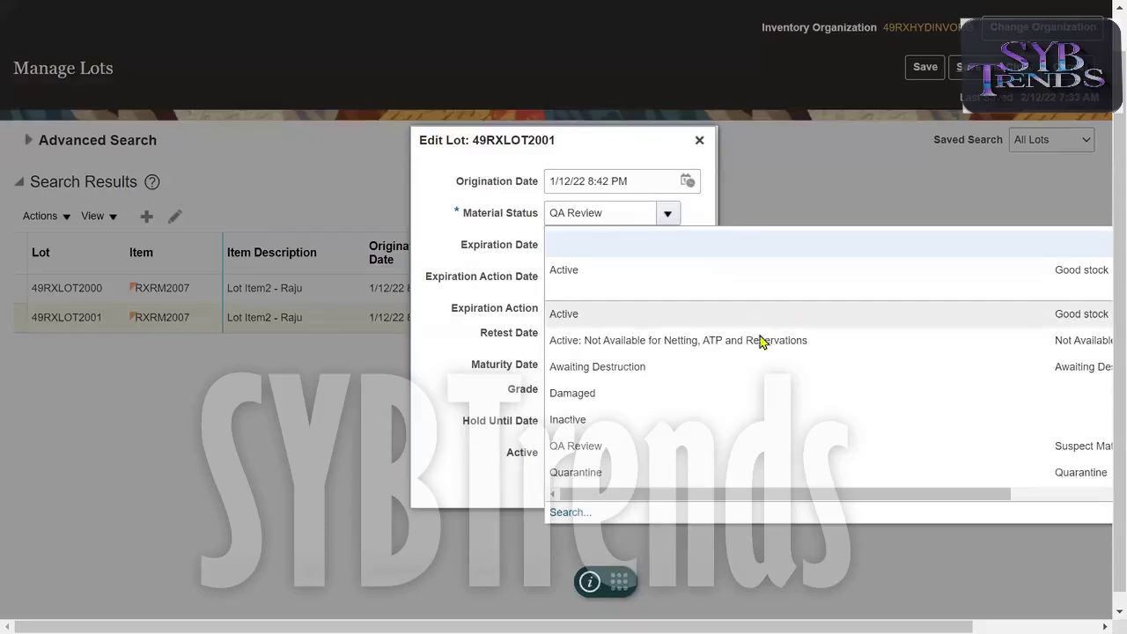
pyautogui.click(661, 396)
pyautogui.doubleClick(616, 212)
pyautogui.click(638, 485)
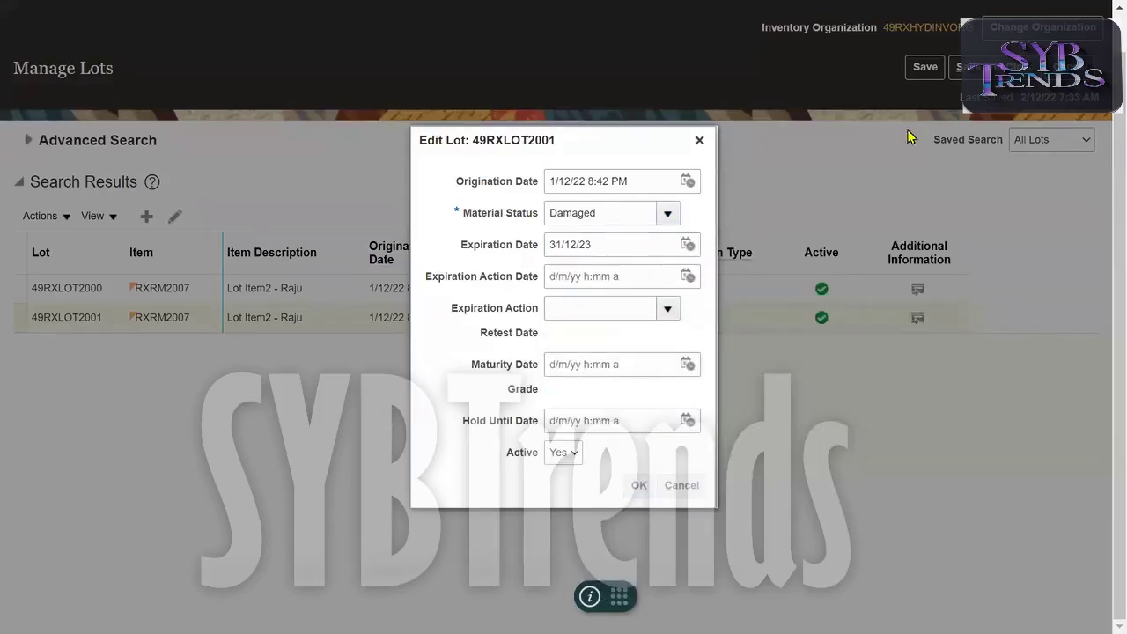
pyautogui.click(912, 74)
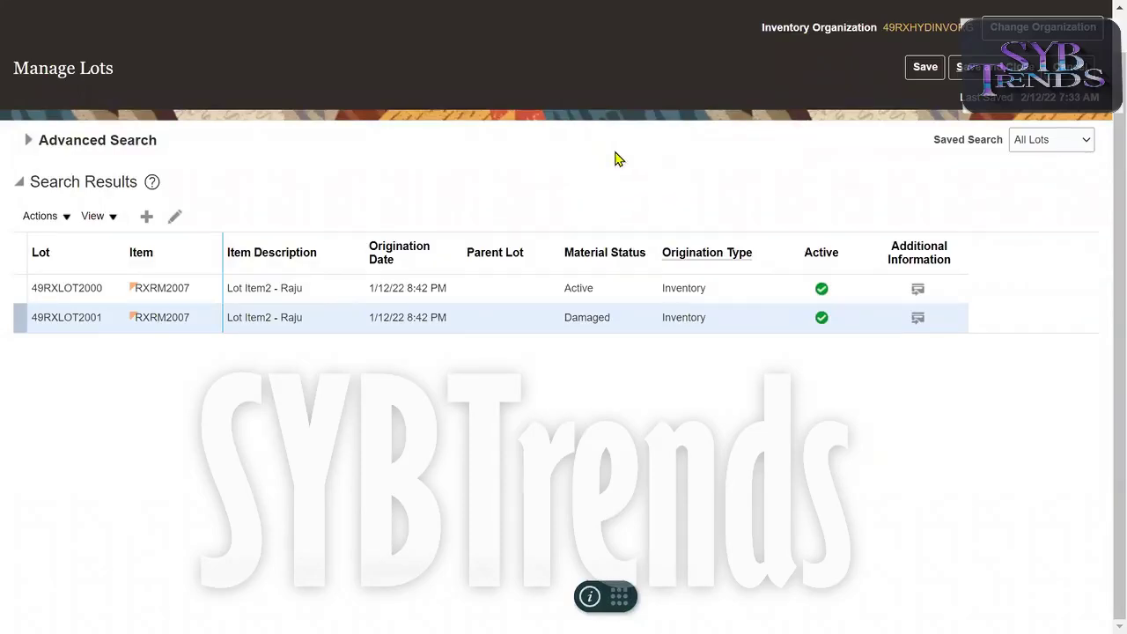
# Return to Manage Material Statuses in Firefox, close the Active status's details, and go back to the setup task list
pyautogui.press('F11')
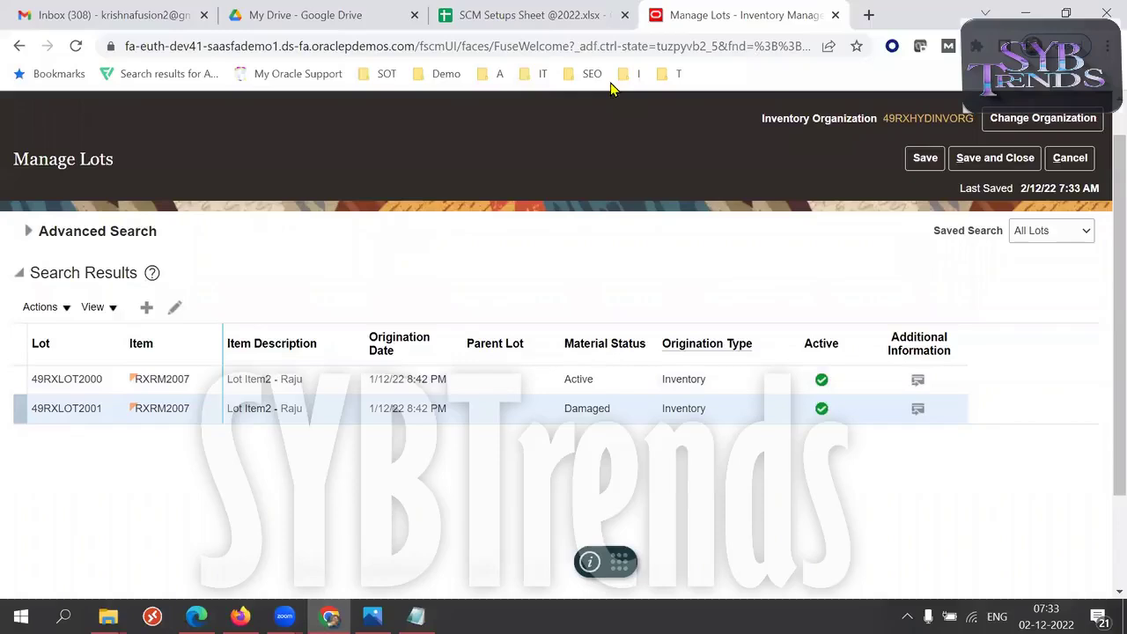
pyautogui.hotkey('alt', 'Tab')
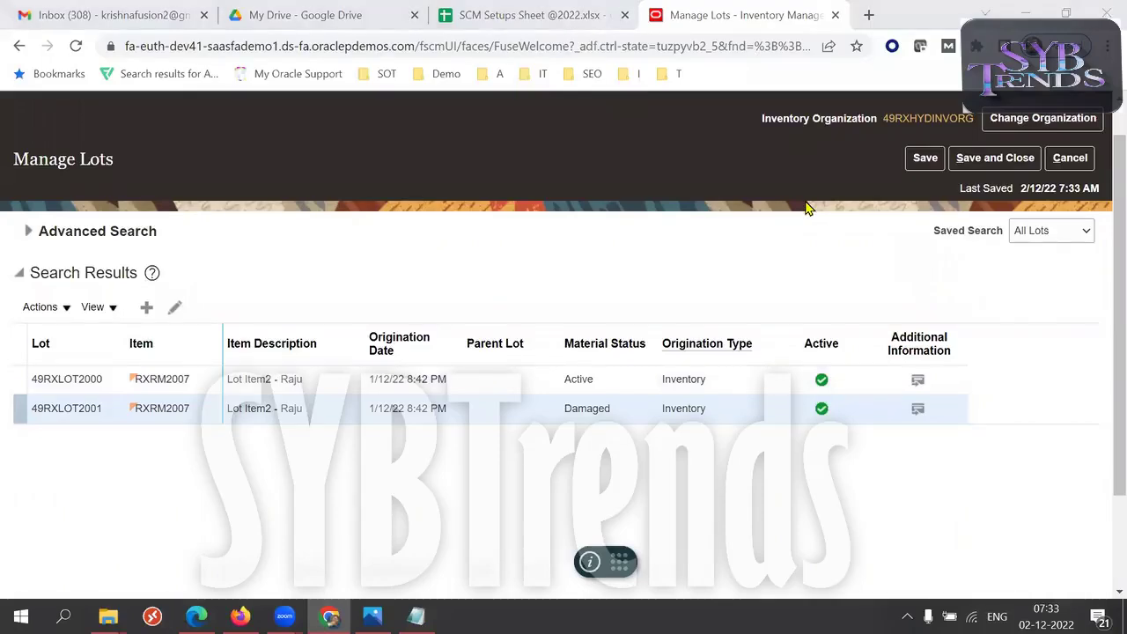
pyautogui.click(606, 217)
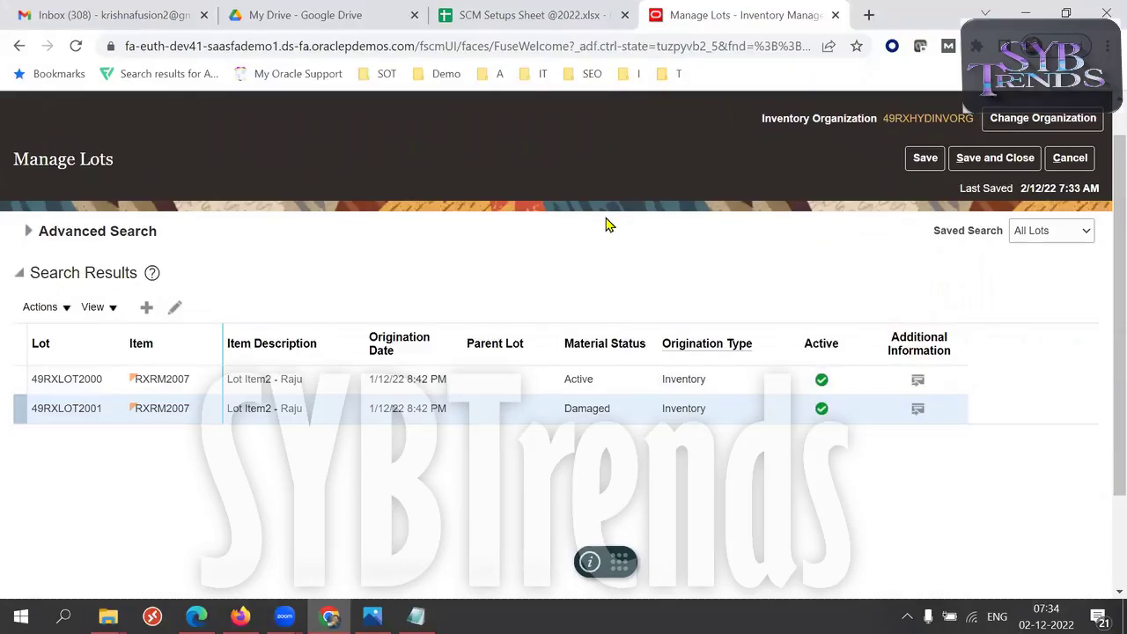
pyautogui.scroll(2, 1105, 254)
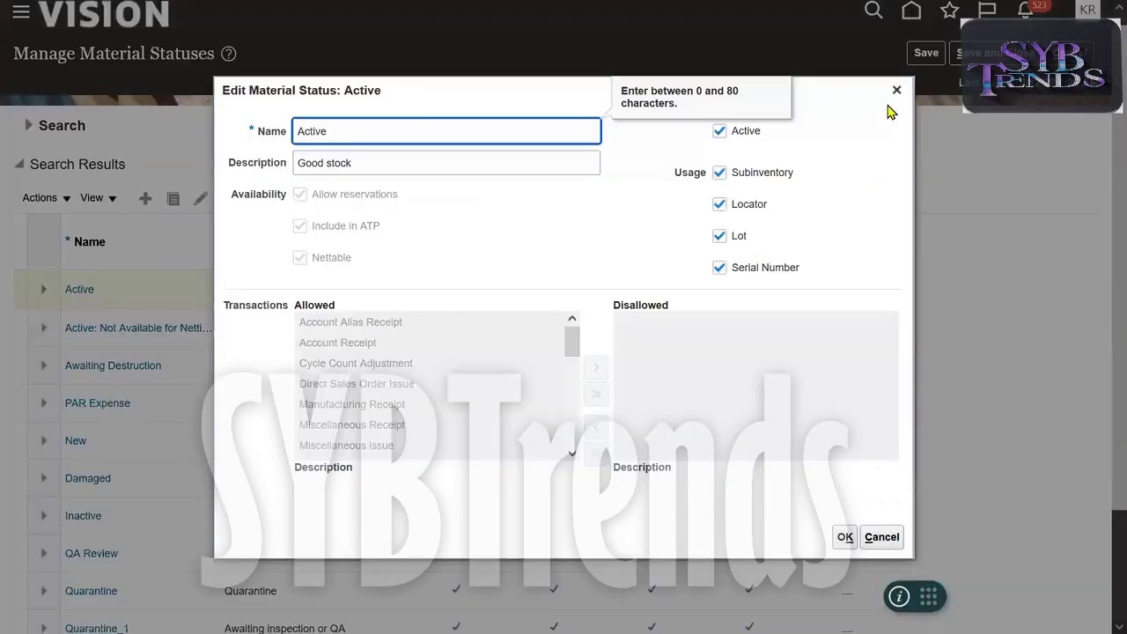
pyautogui.click(896, 90)
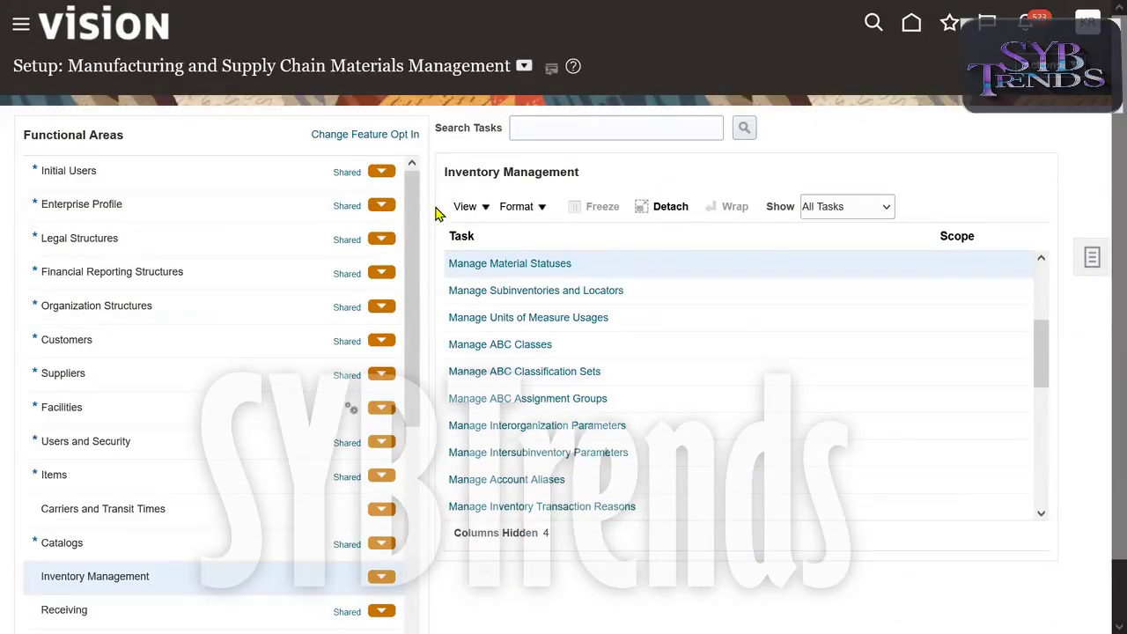
# Switch the setup offering to Procurement and open the Manage Inventory Organizations task under Organization Structures
pyautogui.moveTo(1039, 364); pyautogui.dragTo(1039, 526)
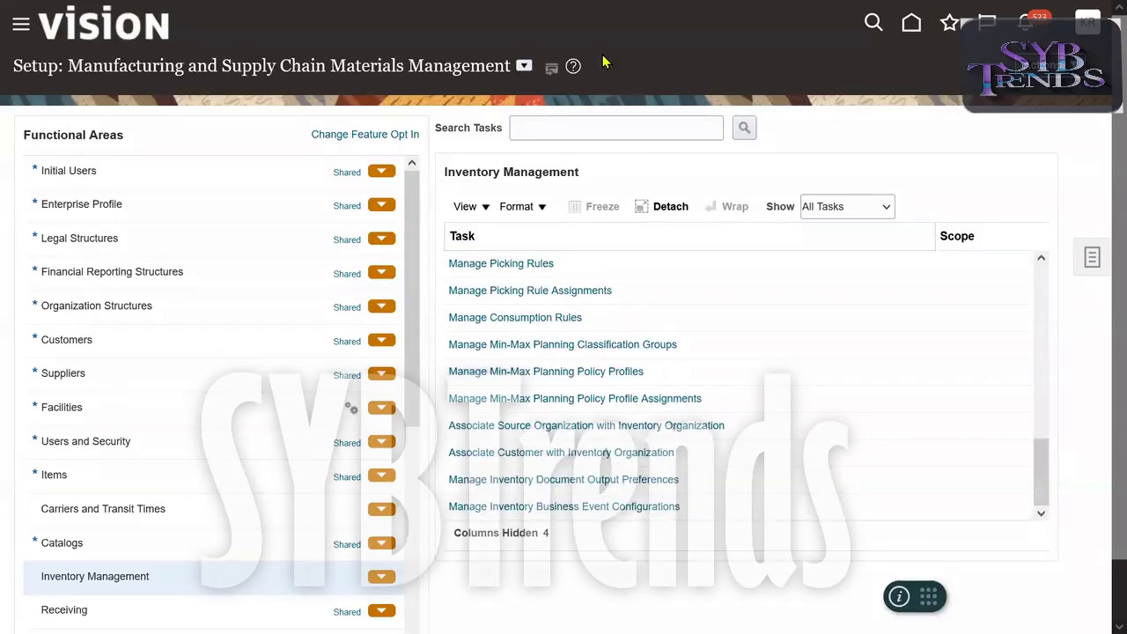
pyautogui.click(522, 66)
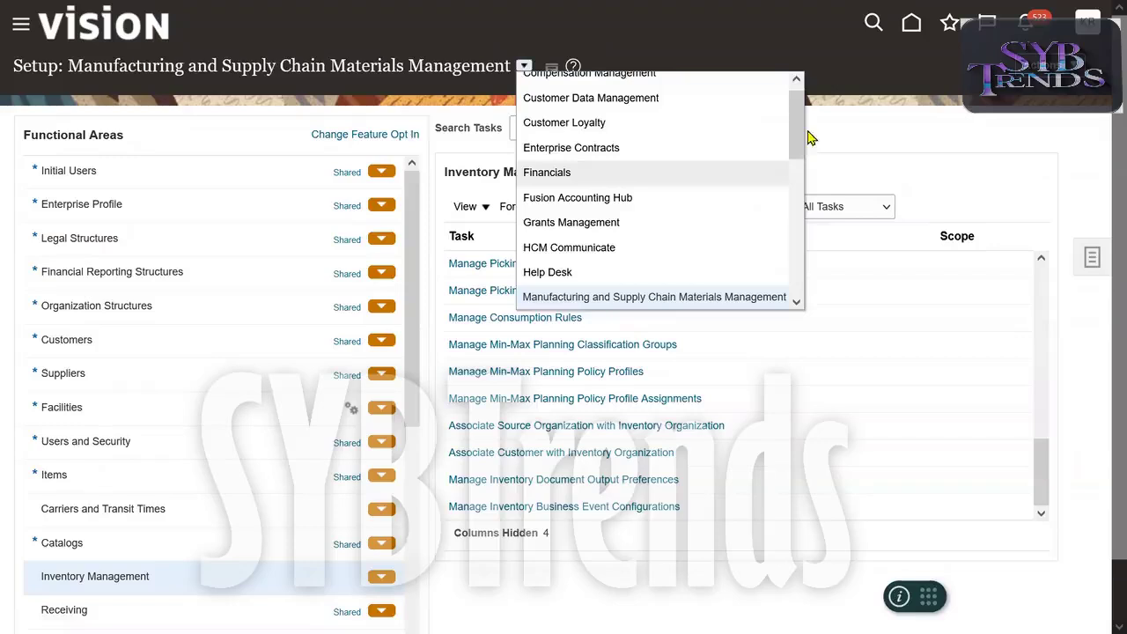
pyautogui.moveTo(800, 139); pyautogui.dragTo(767, 202)
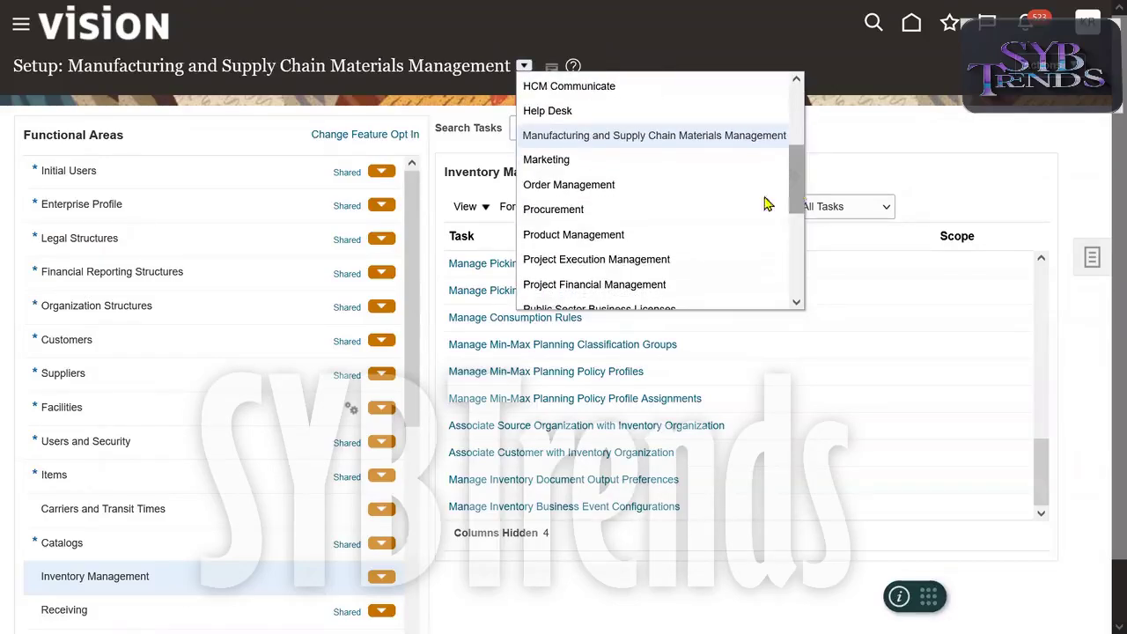
pyautogui.click(655, 213)
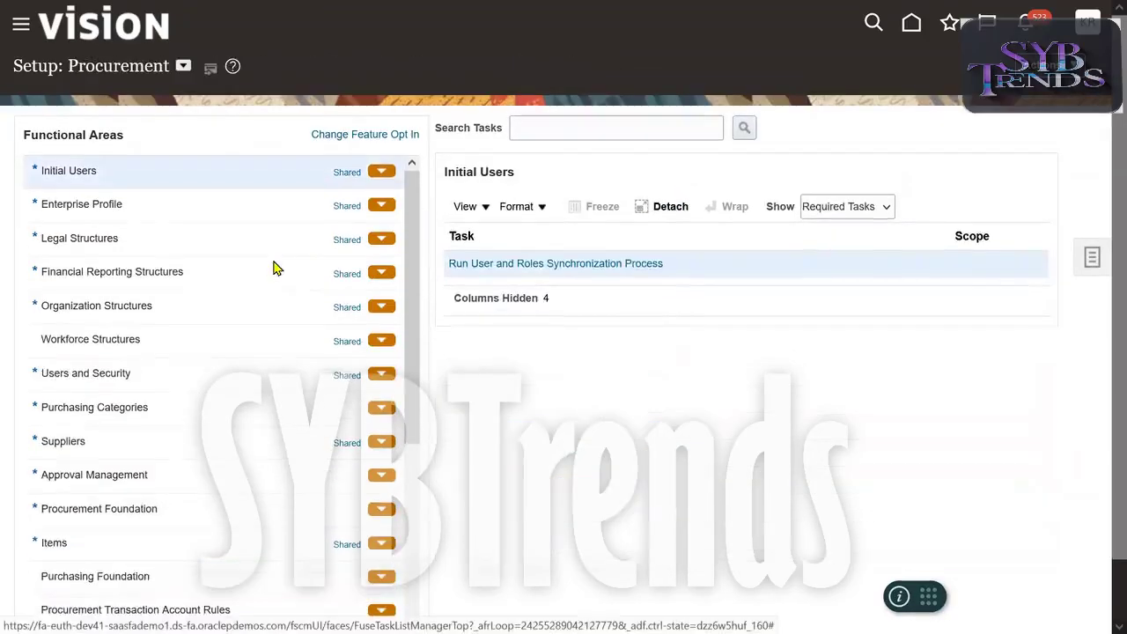
pyautogui.click(124, 321)
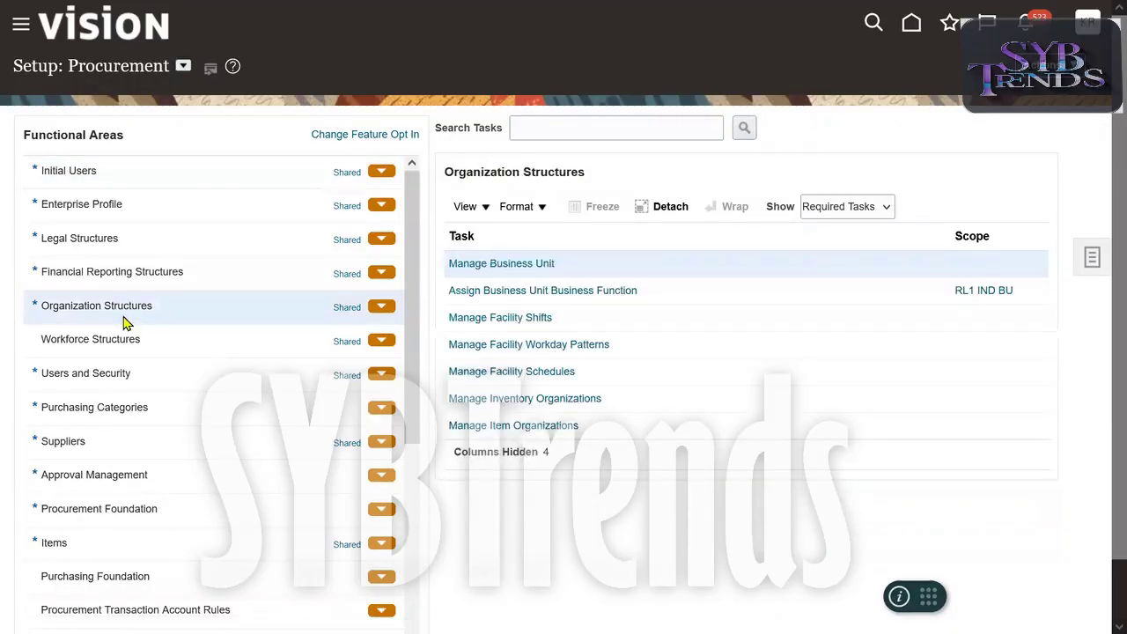
pyautogui.click(535, 398)
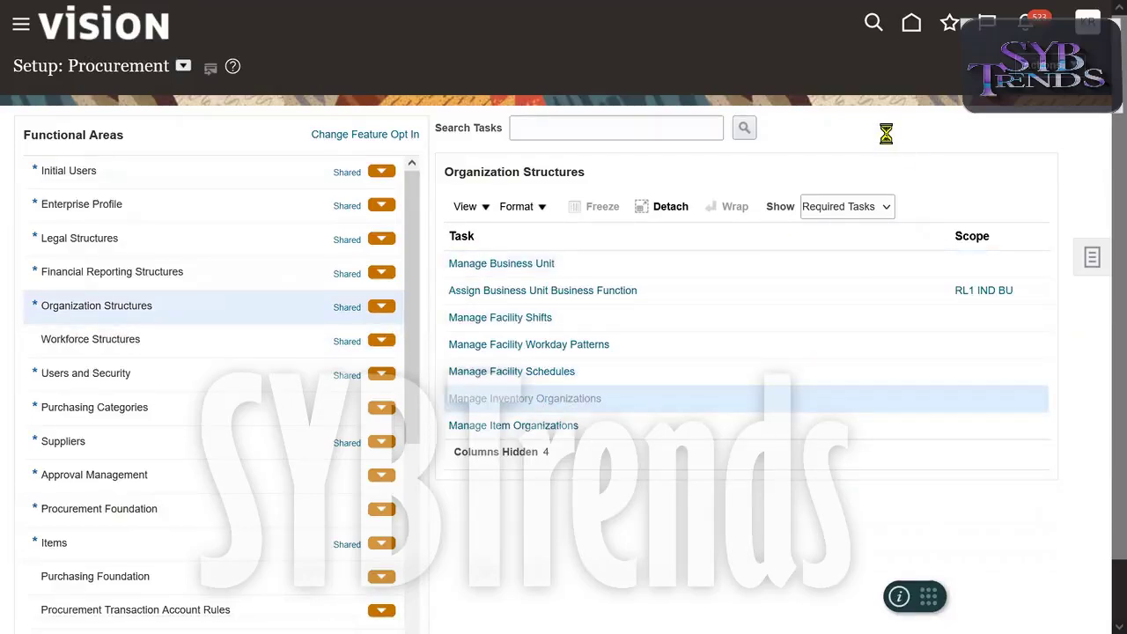
# Search the inventory organizations for 49 RX and open the organization parameters of 49 RX HYD INV ORG
pyautogui.click(272, 207)
pyautogui.write('49 RX')
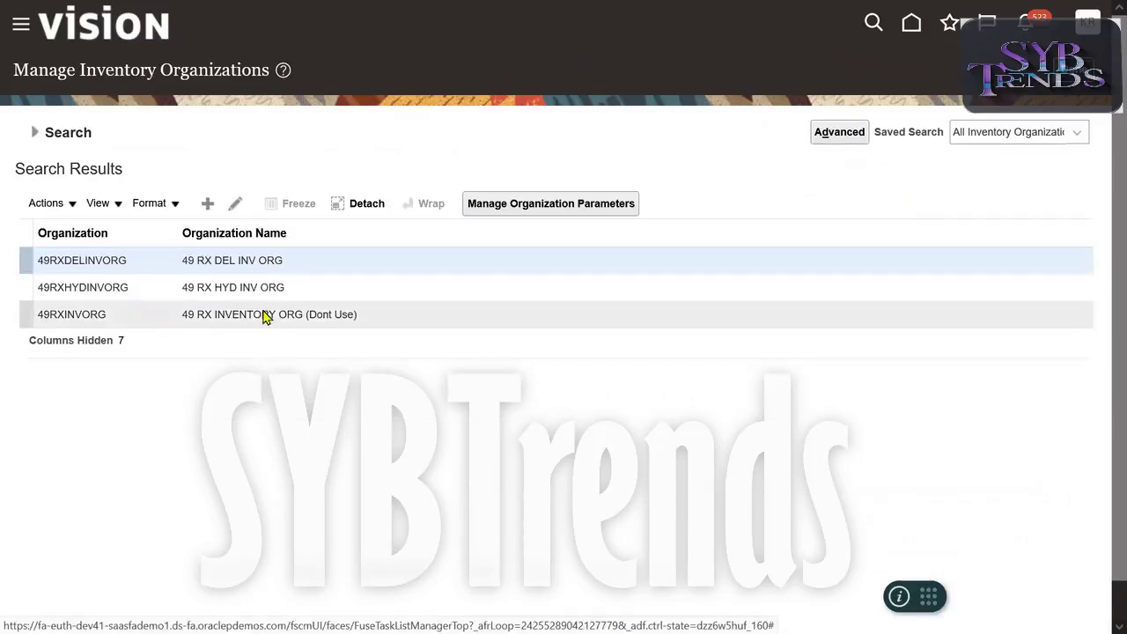
pyautogui.click(262, 291)
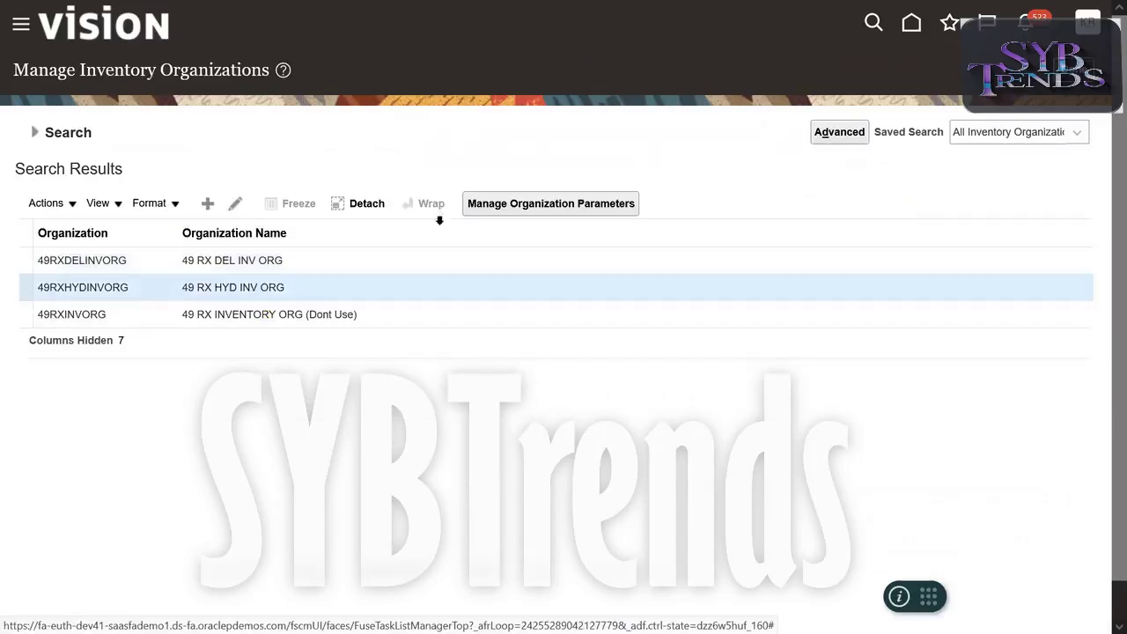
pyautogui.click(552, 205)
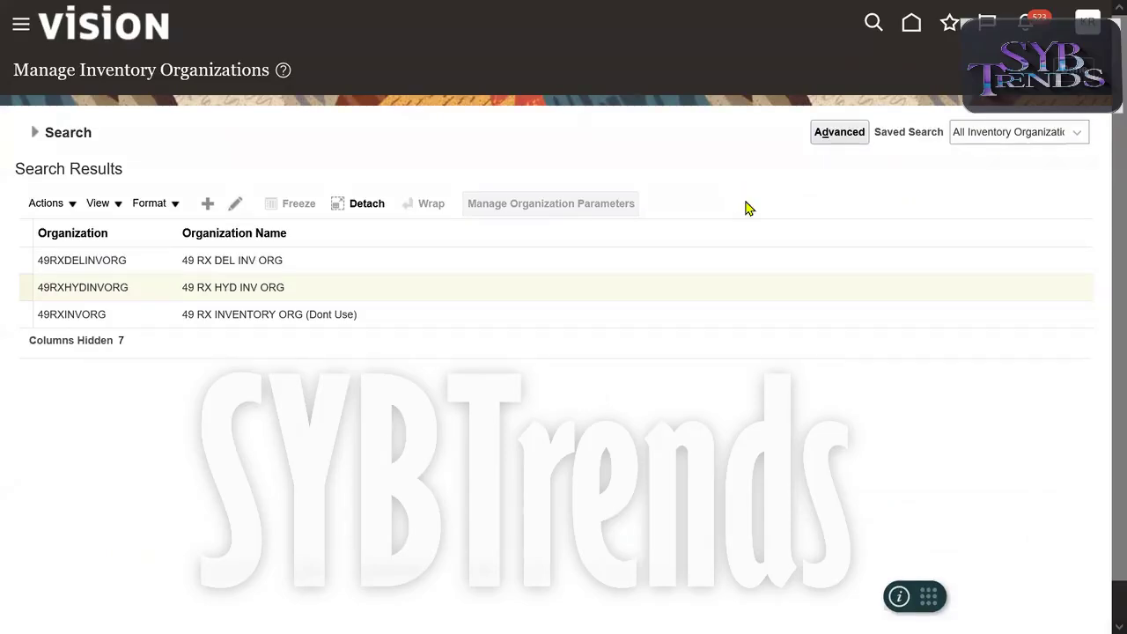
# Set the Lot Control uniqueness to Unique across items in the organization's lot, serial number and packing unit parameters
pyautogui.click(192, 222)
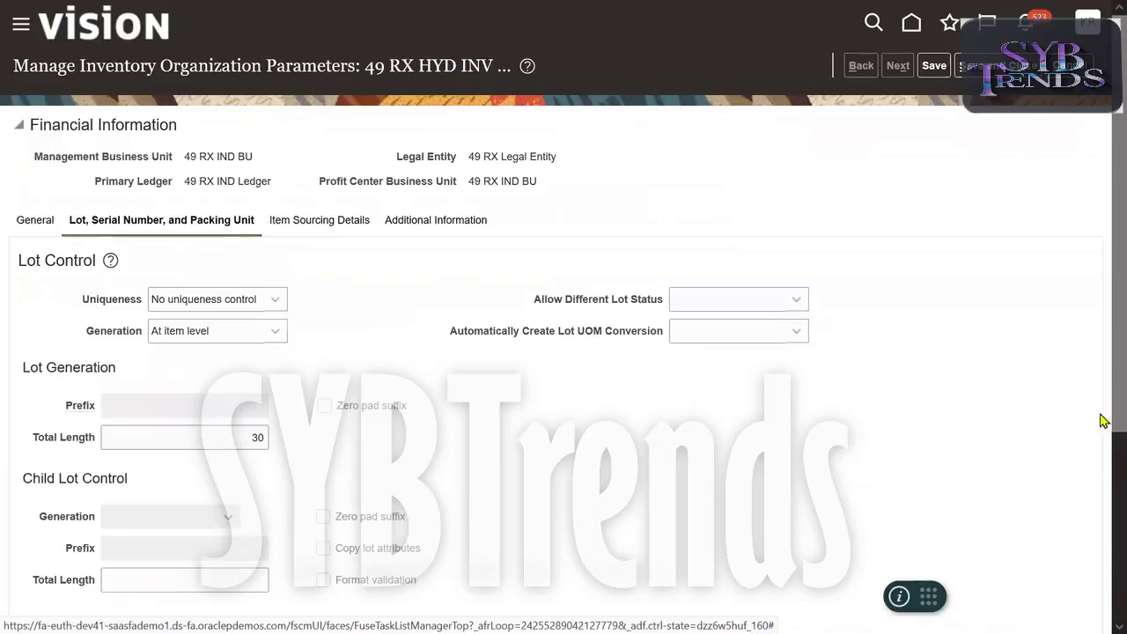
pyautogui.scroll(-1, 1100, 309)
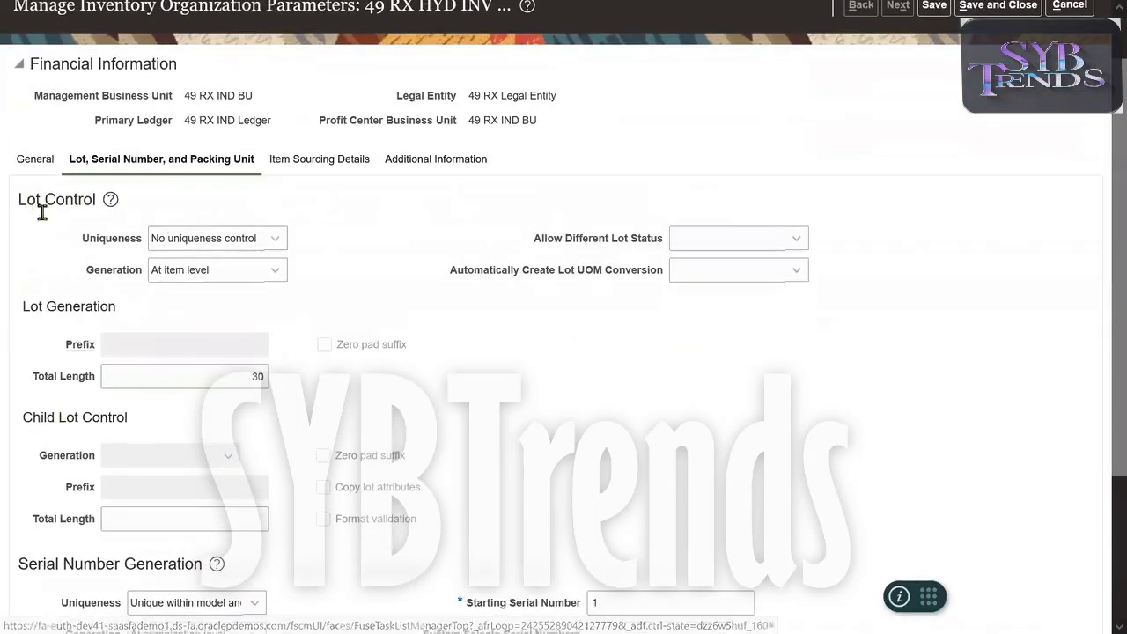
pyautogui.moveTo(82, 240); pyautogui.dragTo(132, 248)
pyautogui.doubleClick(128, 249)
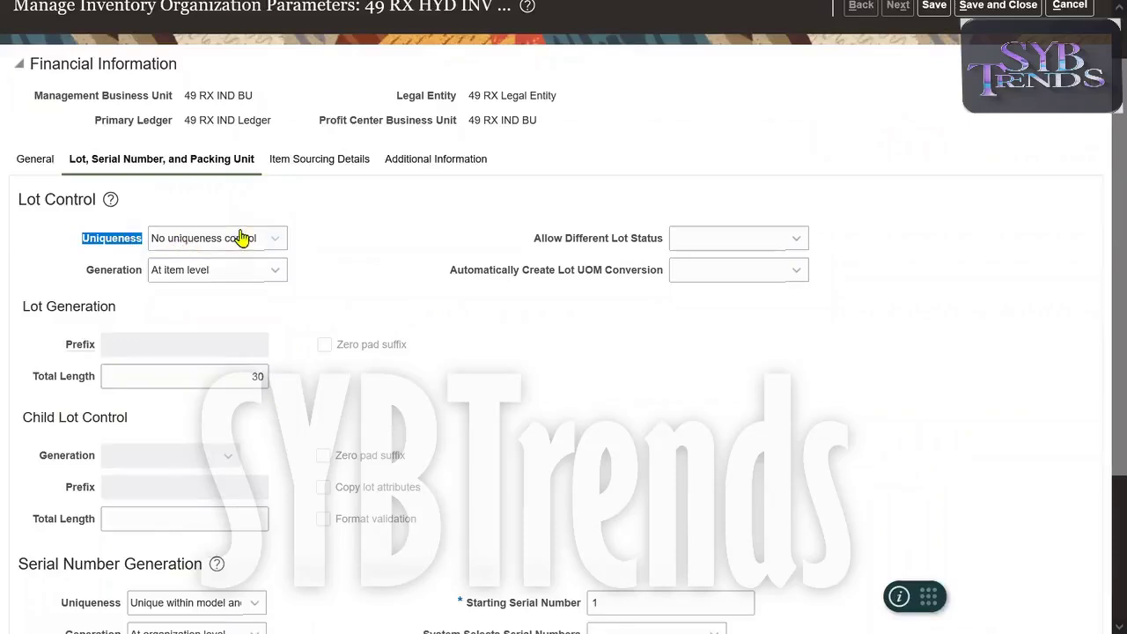
pyautogui.click(182, 249)
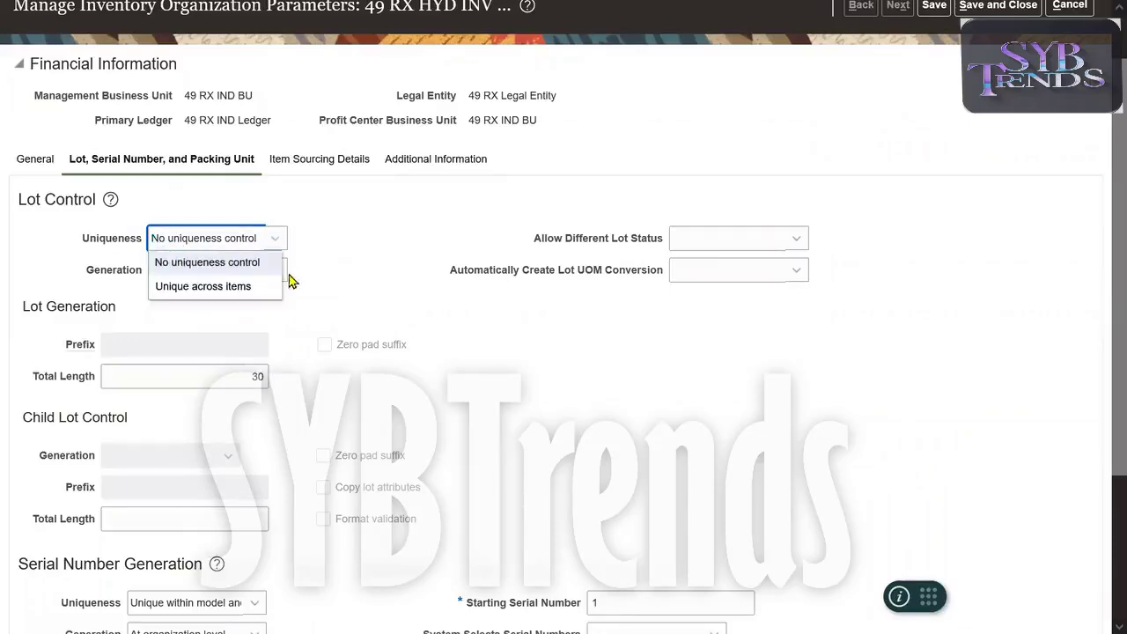
pyautogui.click(221, 290)
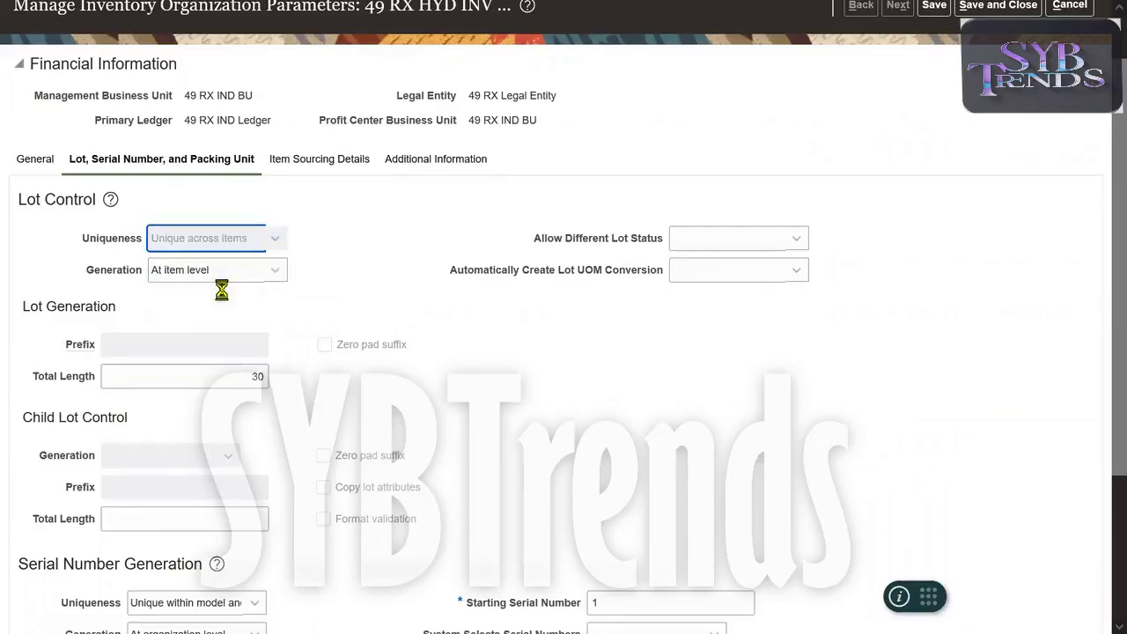
pyautogui.doubleClick(126, 240)
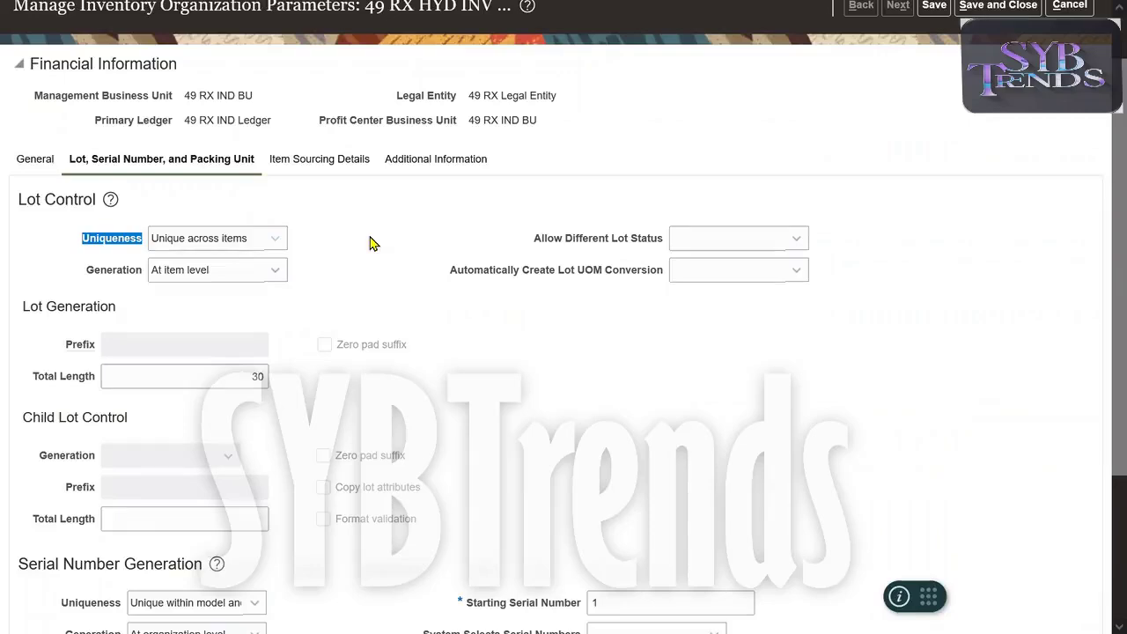
pyautogui.click(392, 263)
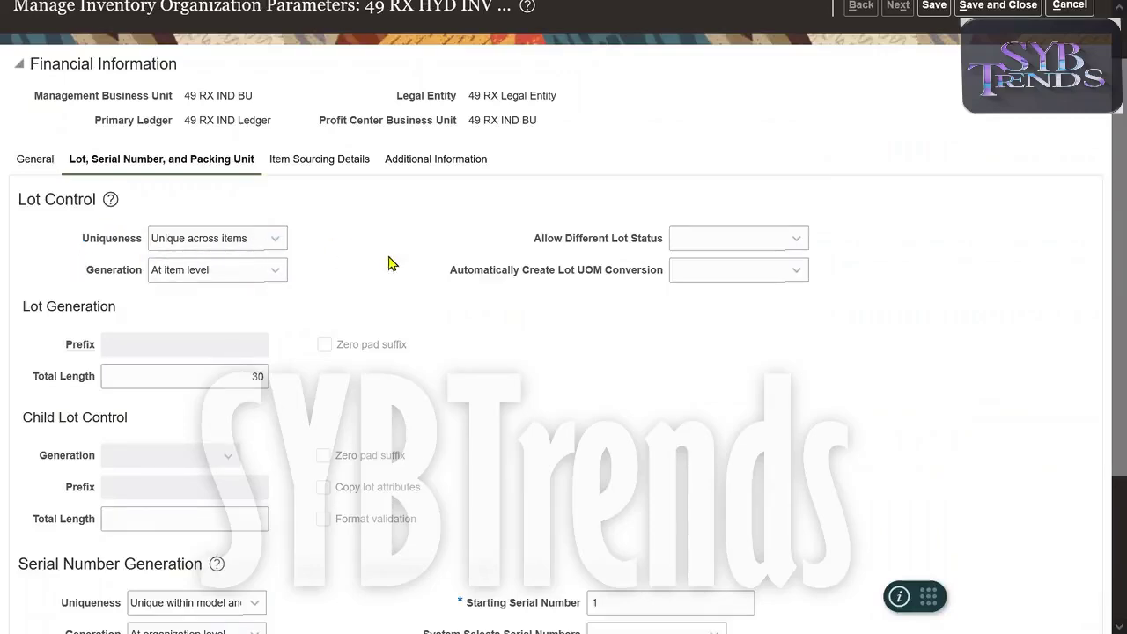
pyautogui.moveTo(94, 271); pyautogui.dragTo(179, 273)
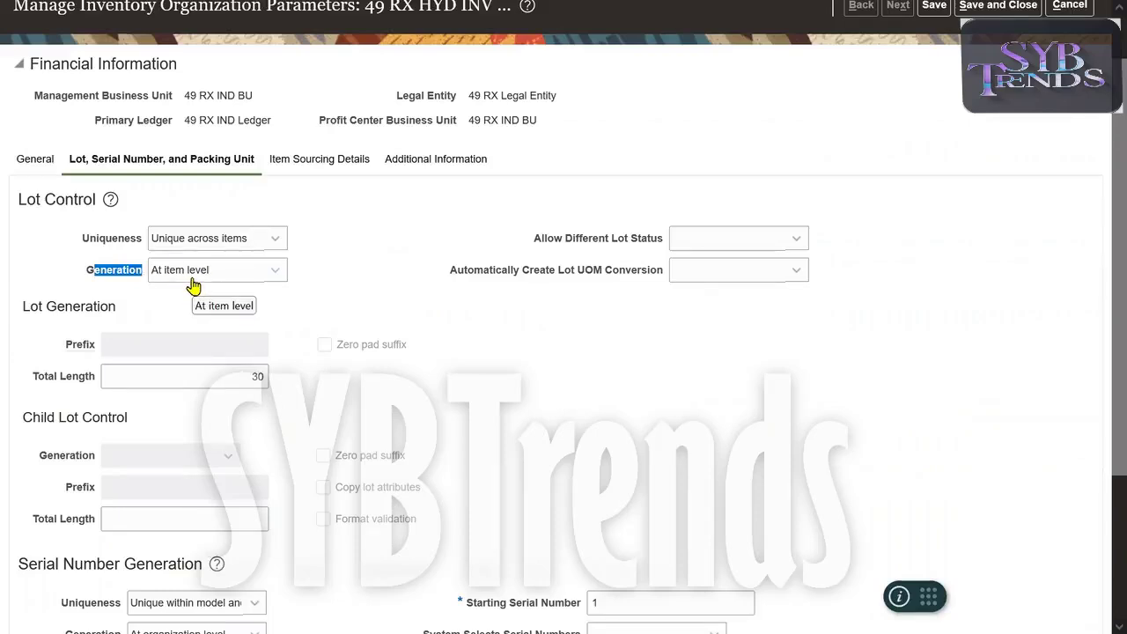
pyautogui.click(660, 421)
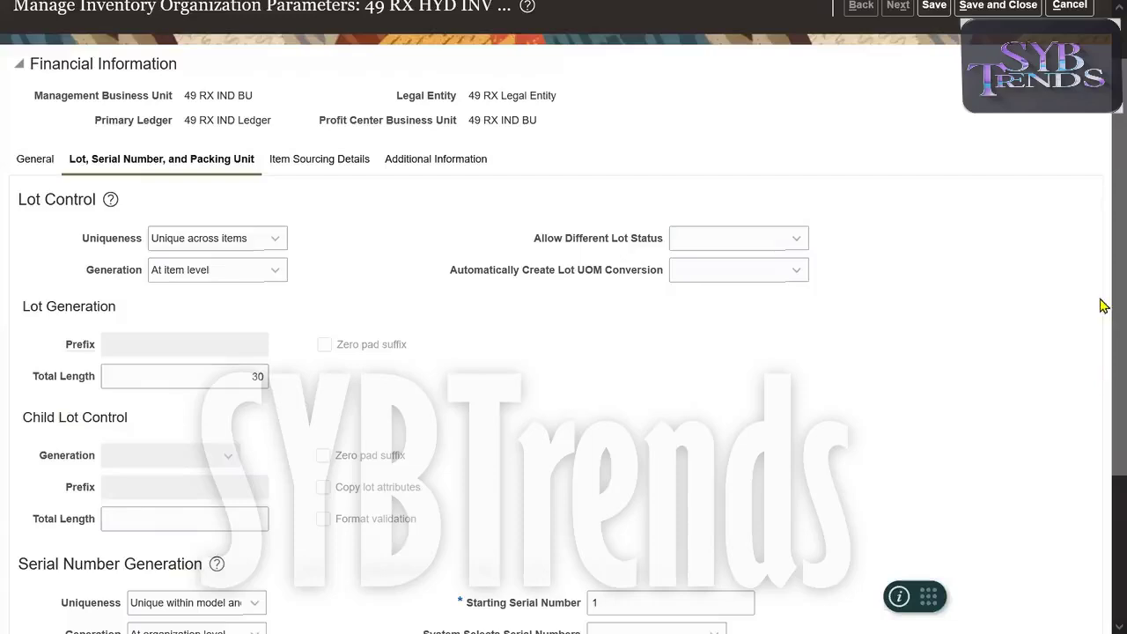
# Enter 49SHYD as the prefix under Serial Number Generation
pyautogui.scroll(-1, 1105, 333)
pyautogui.scroll(-4, 1104, 333)
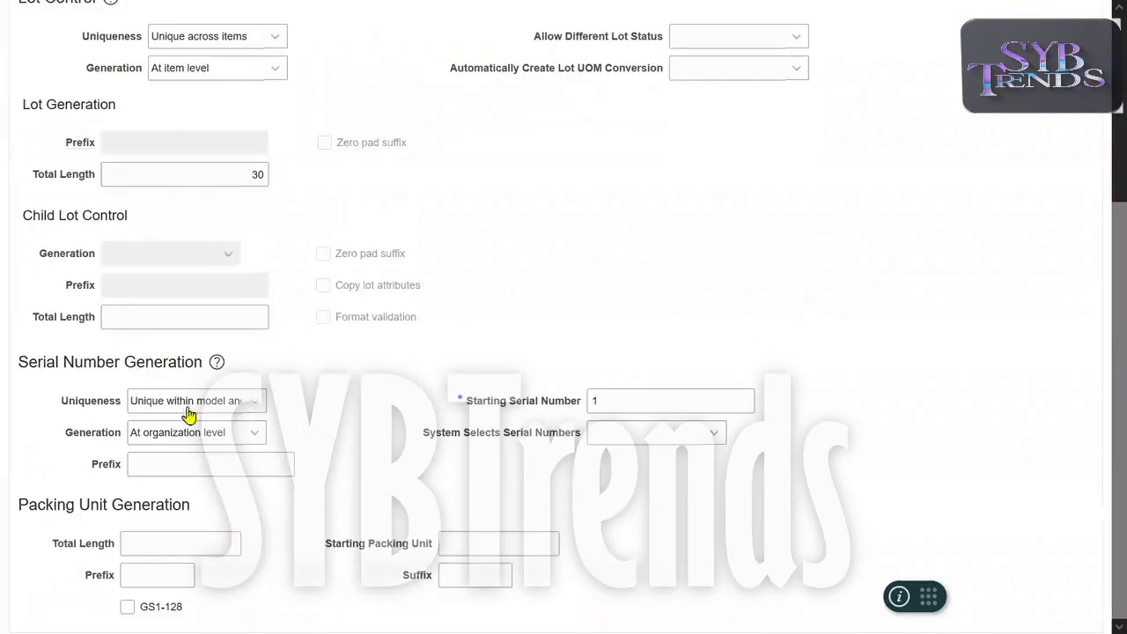
pyautogui.doubleClick(84, 436)
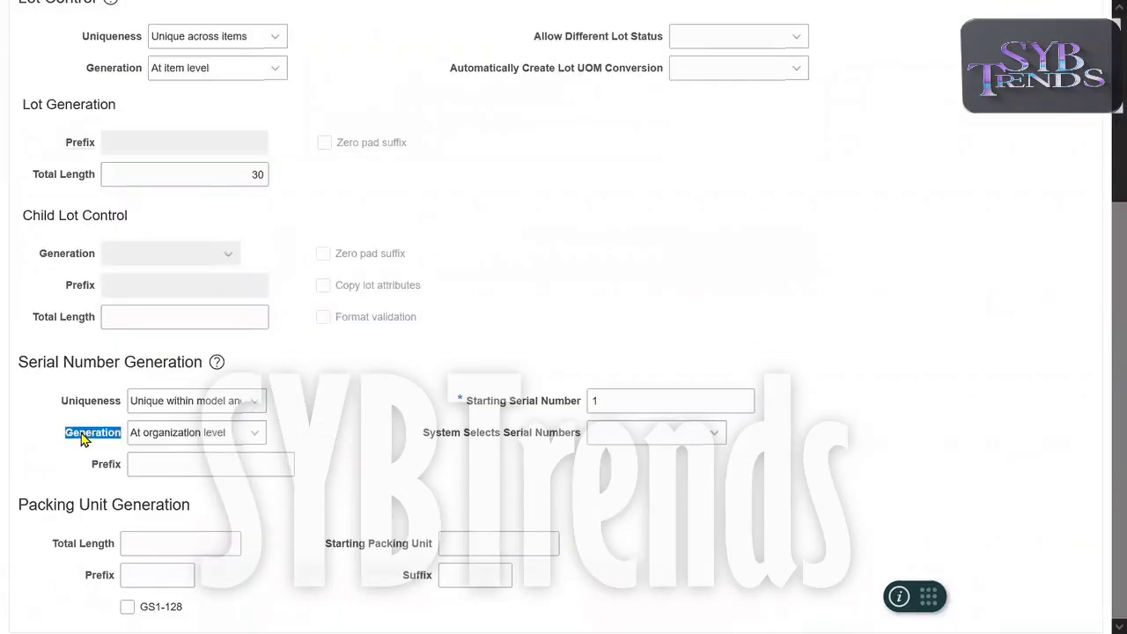
pyautogui.click(197, 466)
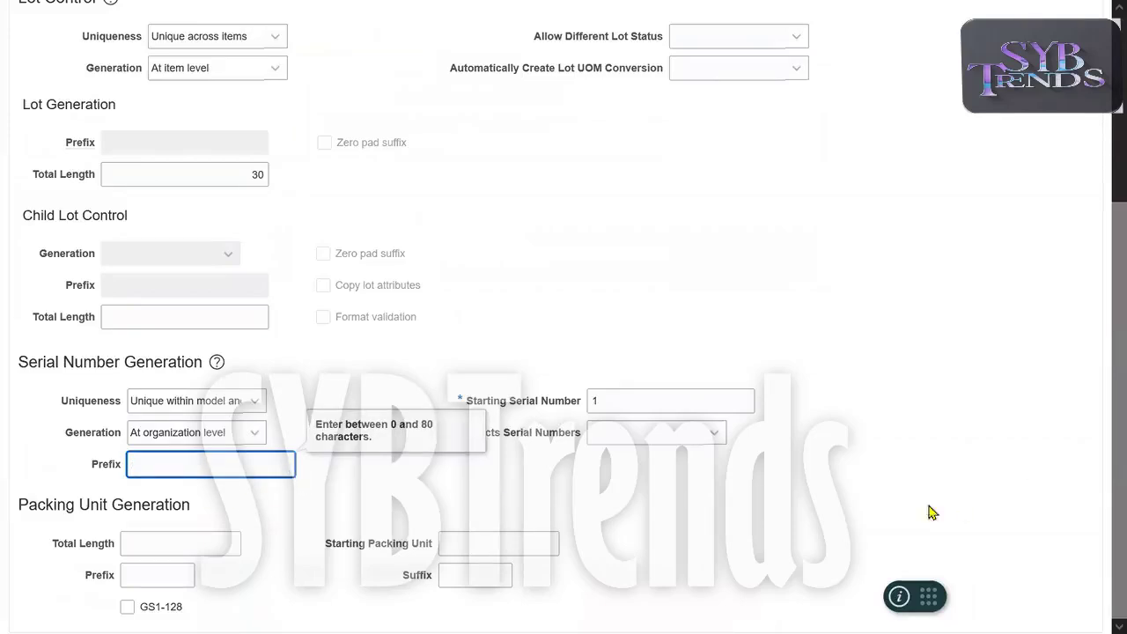
pyautogui.write('49SHYD')
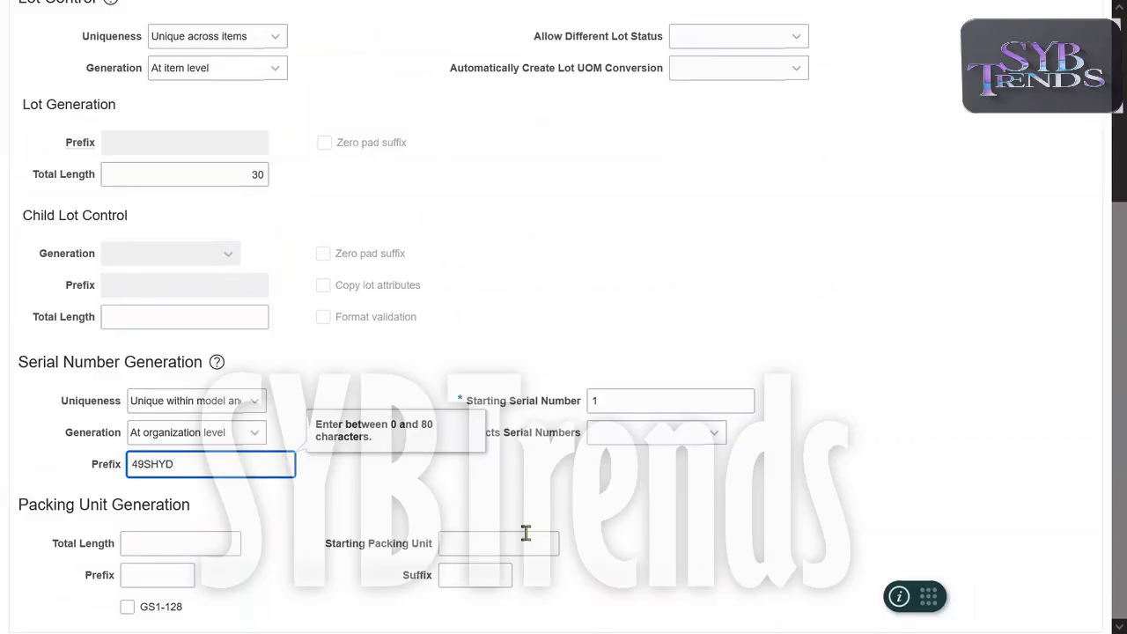
pyautogui.click(616, 401)
pyautogui.click(394, 479)
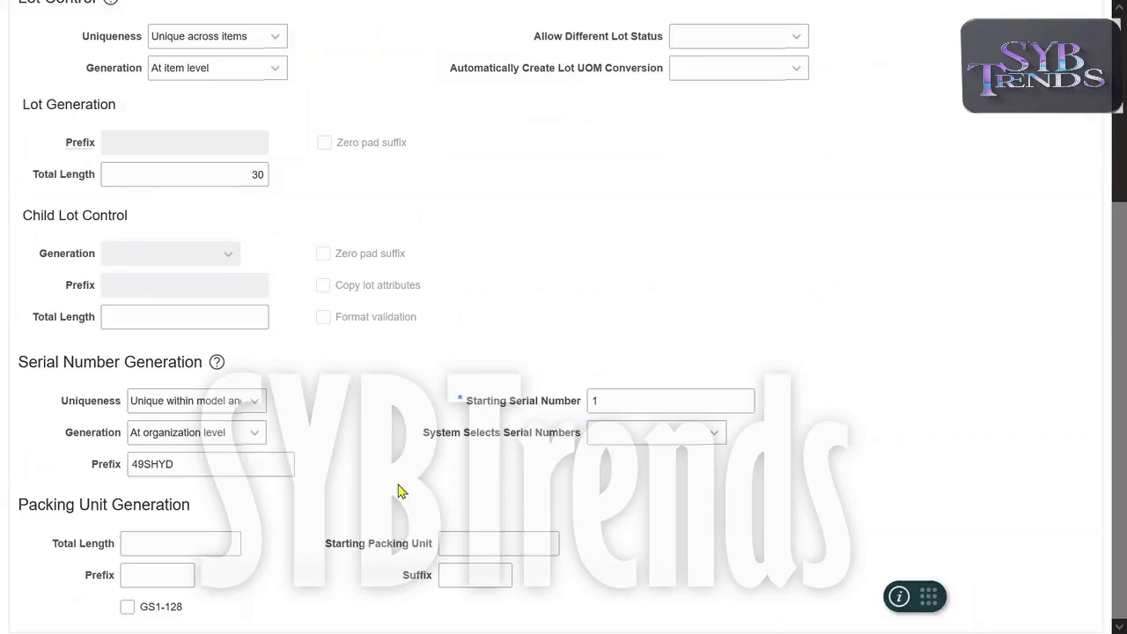
# Review the serial number prefix, starting serial number and generation options against the inventory organization's name
pyautogui.click(249, 467)
pyautogui.click(405, 464)
pyautogui.click(652, 401)
pyautogui.click(377, 496)
pyautogui.scroll(3, 1101, 344)
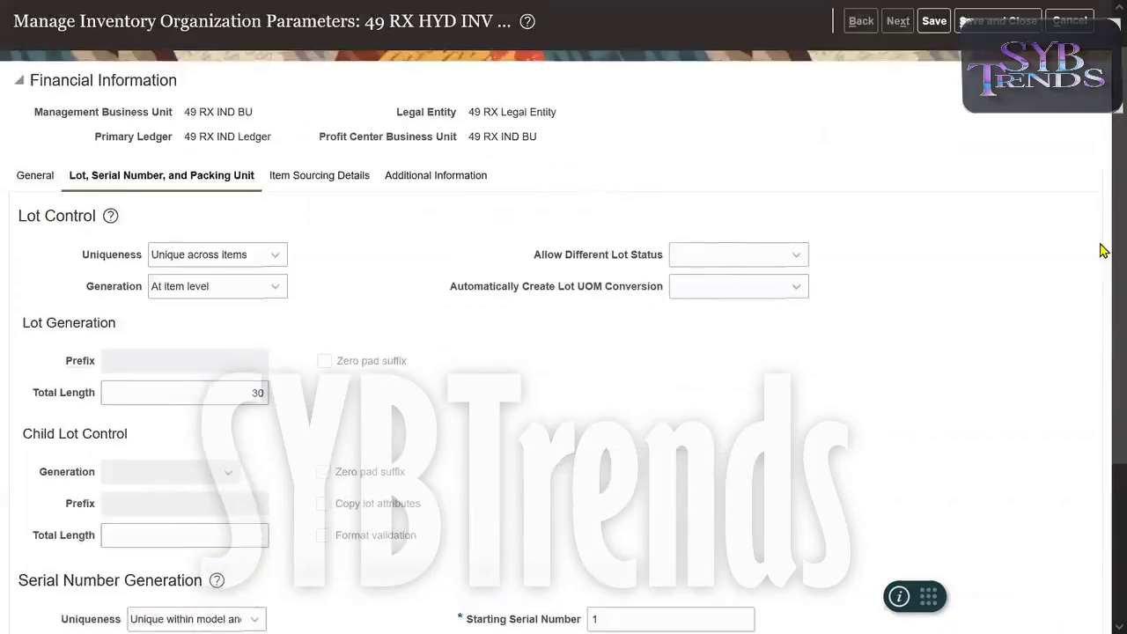
pyautogui.scroll(1, 1104, 251)
pyautogui.moveTo(361, 65); pyautogui.dragTo(489, 68)
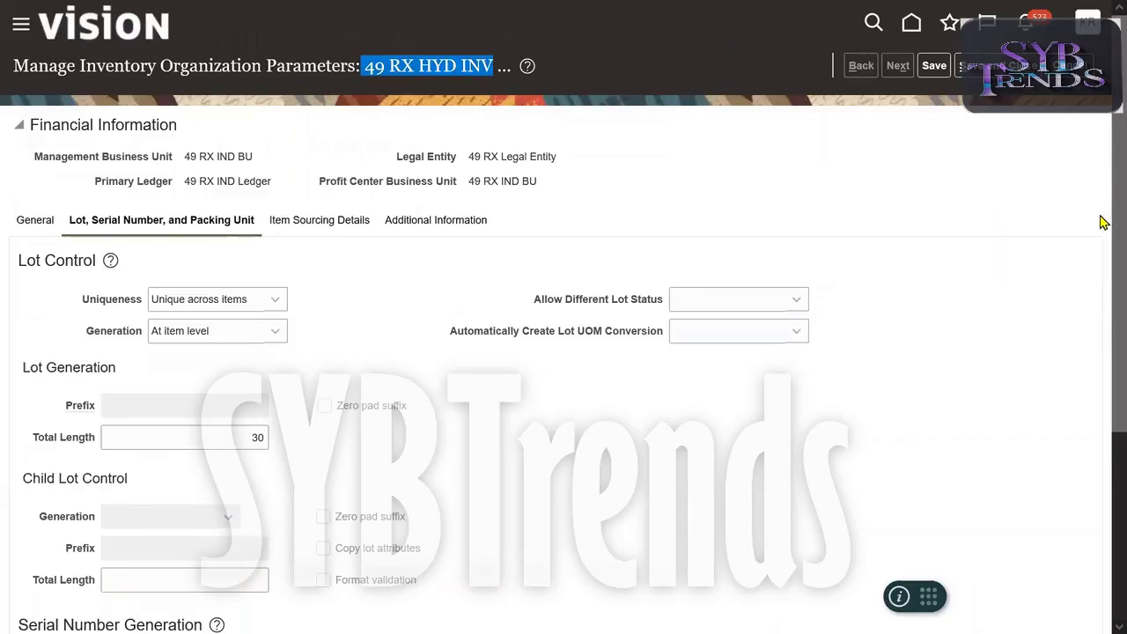
pyautogui.scroll(-3, 1101, 229)
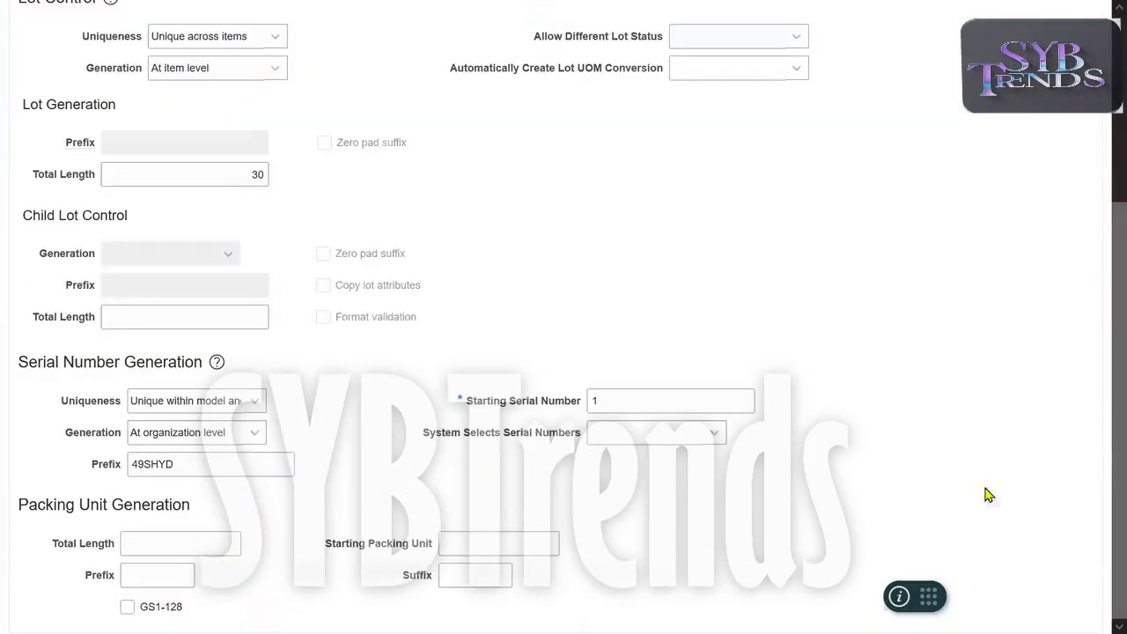
pyautogui.doubleClick(219, 464)
pyautogui.doubleClick(629, 401)
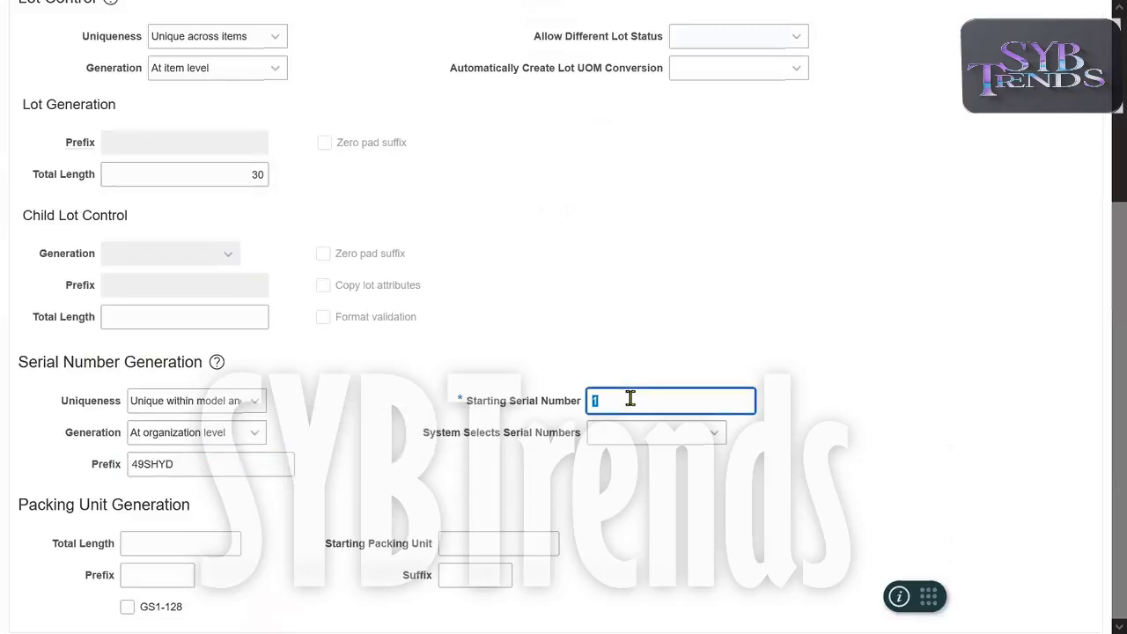
pyautogui.click(250, 436)
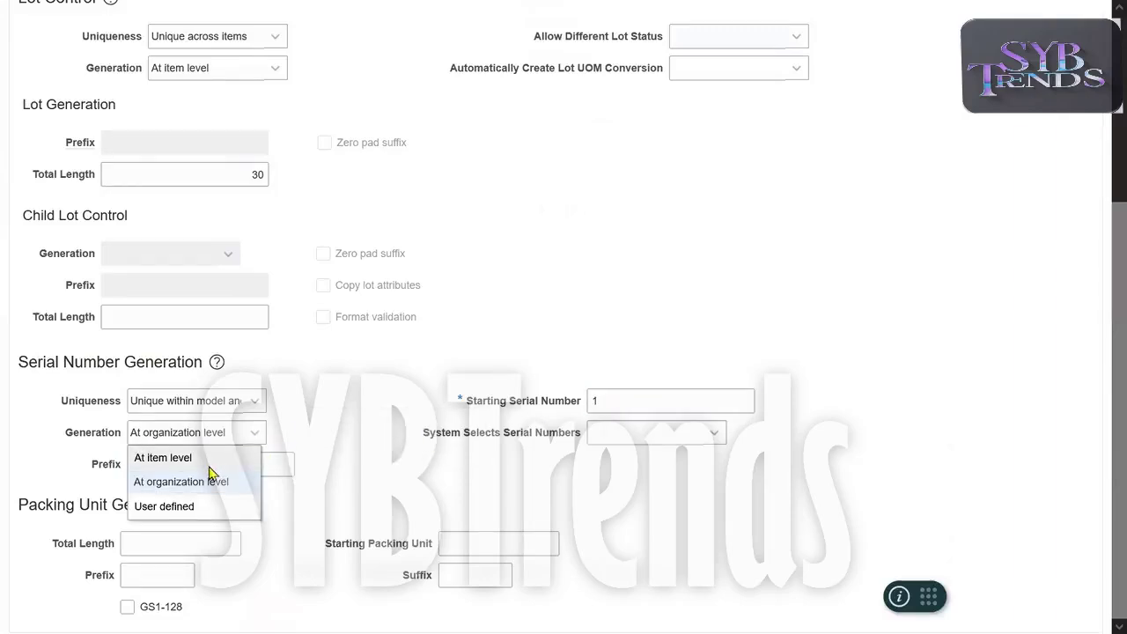
pyautogui.click(390, 415)
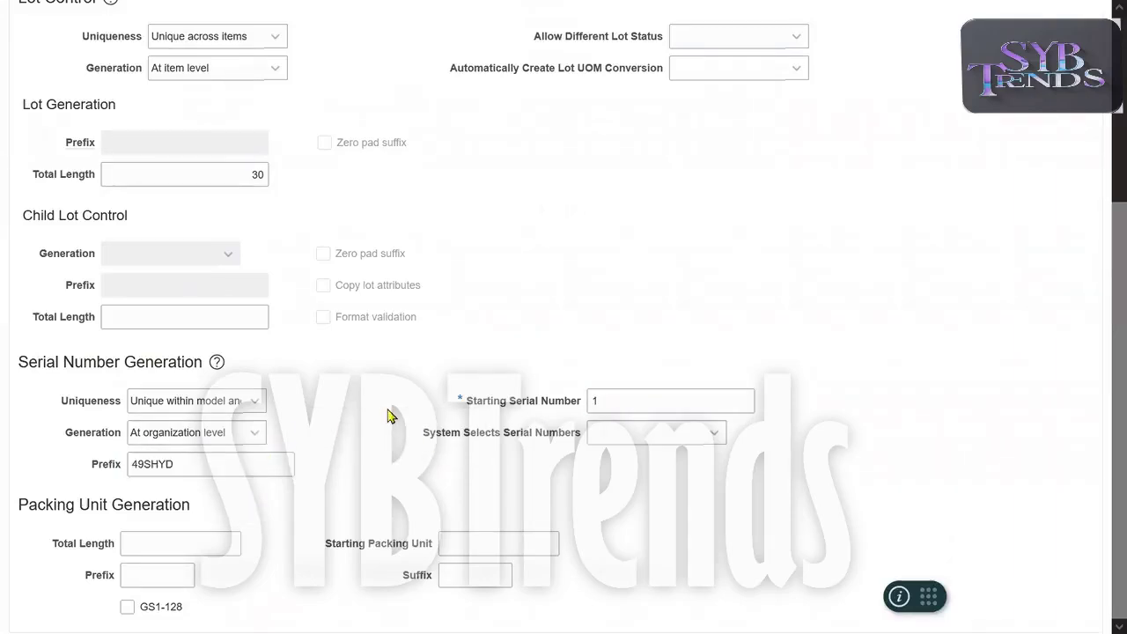
pyautogui.doubleClick(212, 470)
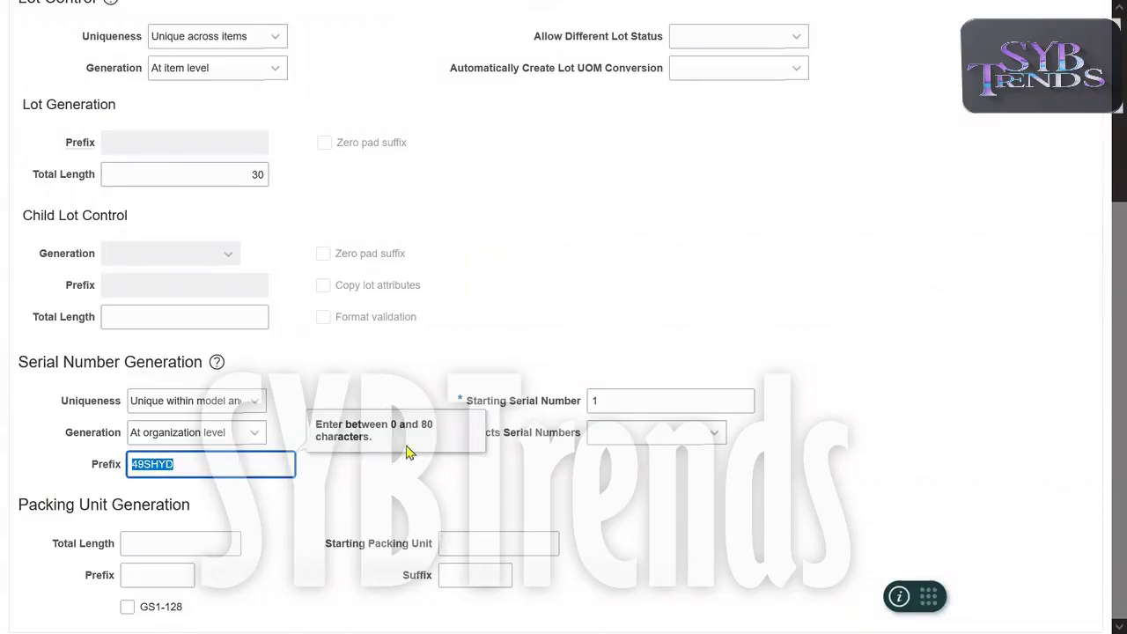
pyautogui.click(370, 520)
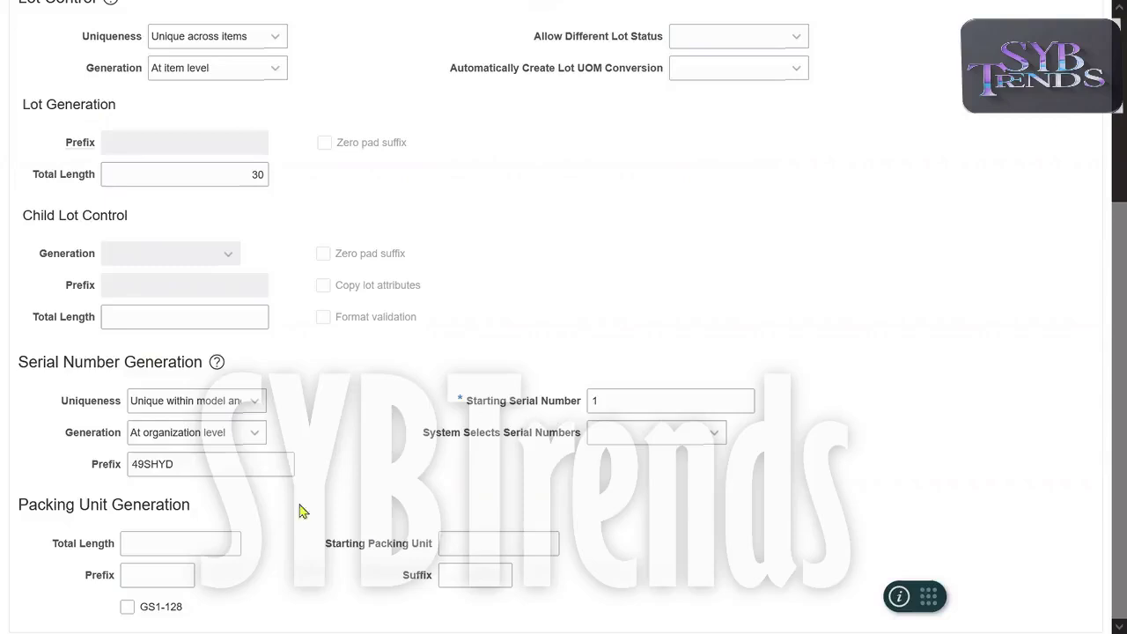
pyautogui.doubleClick(251, 472)
pyautogui.click(443, 487)
# Set the Serial Number Generation uniqueness to Unique across organizations
pyautogui.click(247, 408)
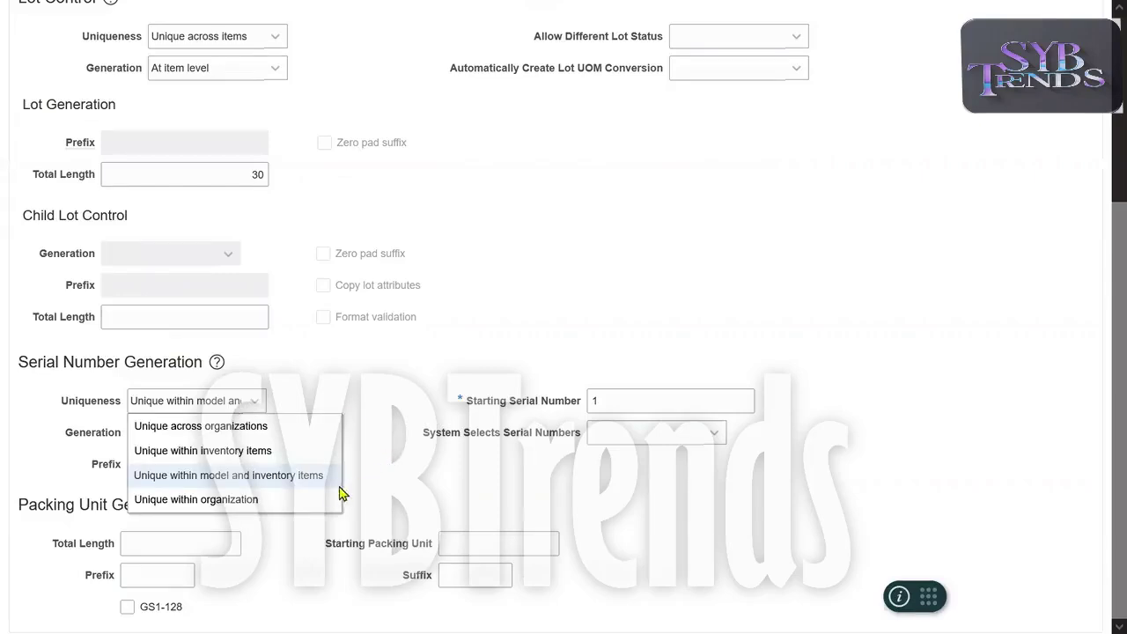
pyautogui.click(243, 426)
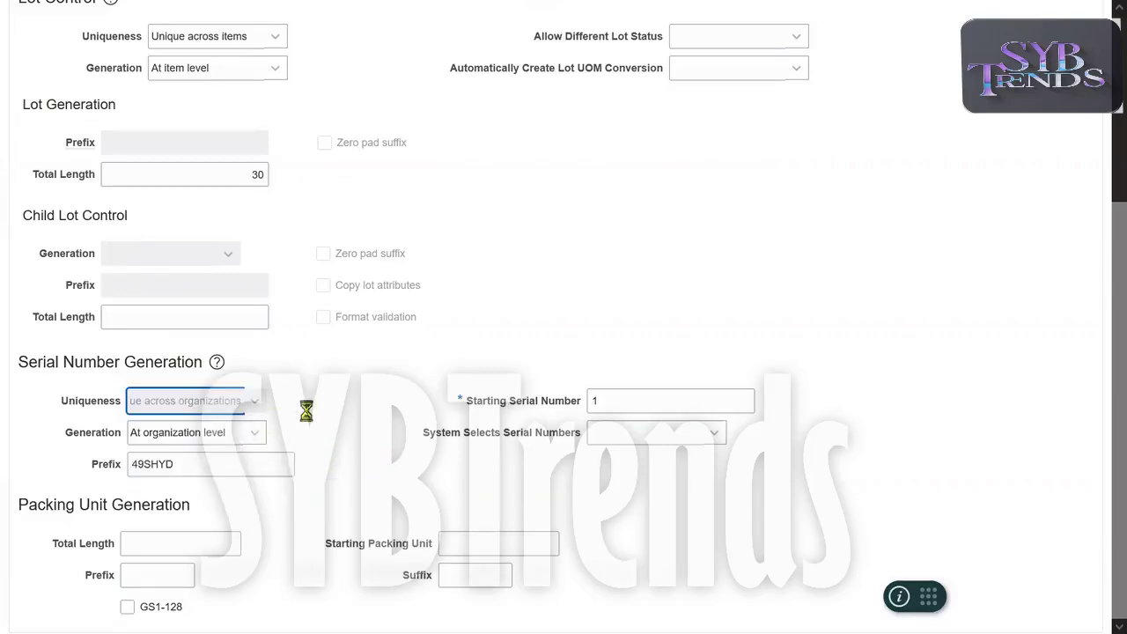
pyautogui.doubleClick(110, 403)
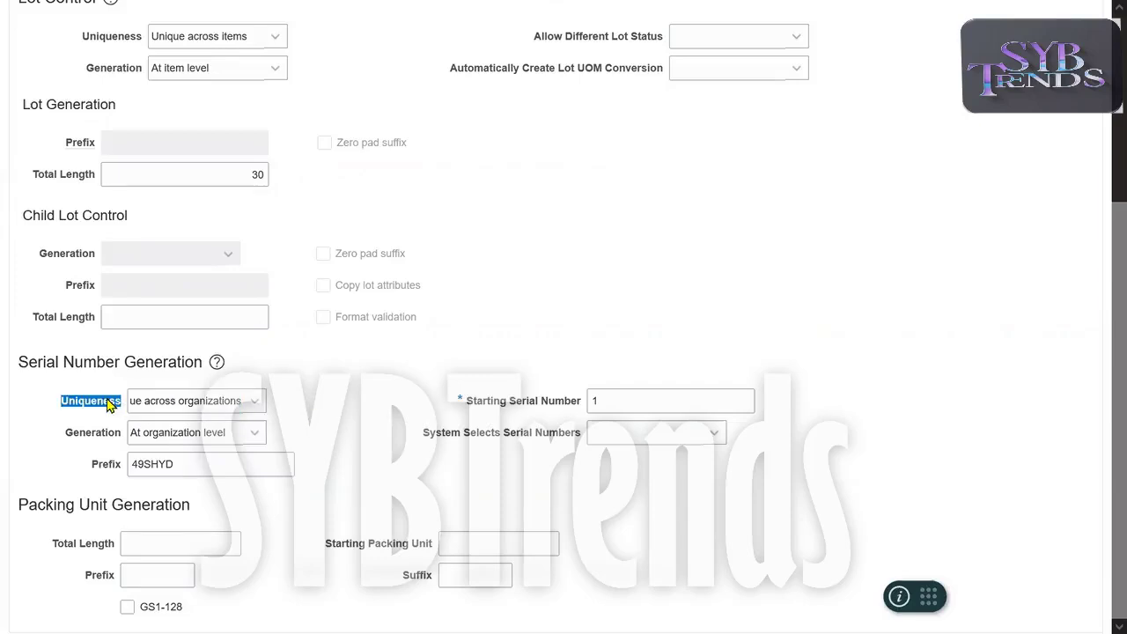
pyautogui.click(290, 397)
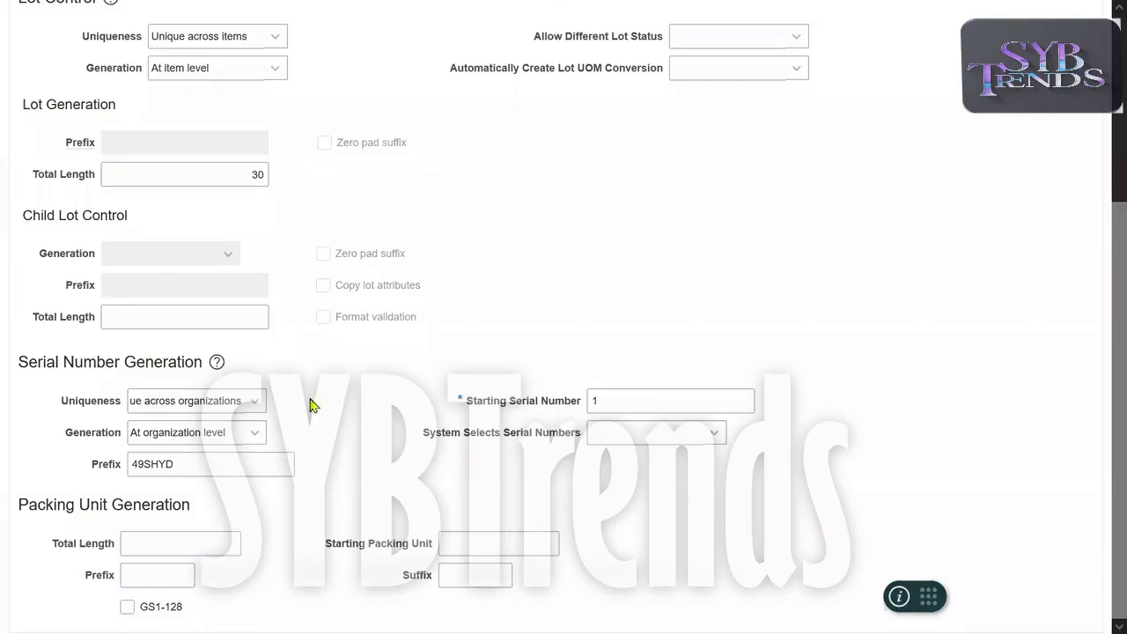
pyautogui.click(245, 405)
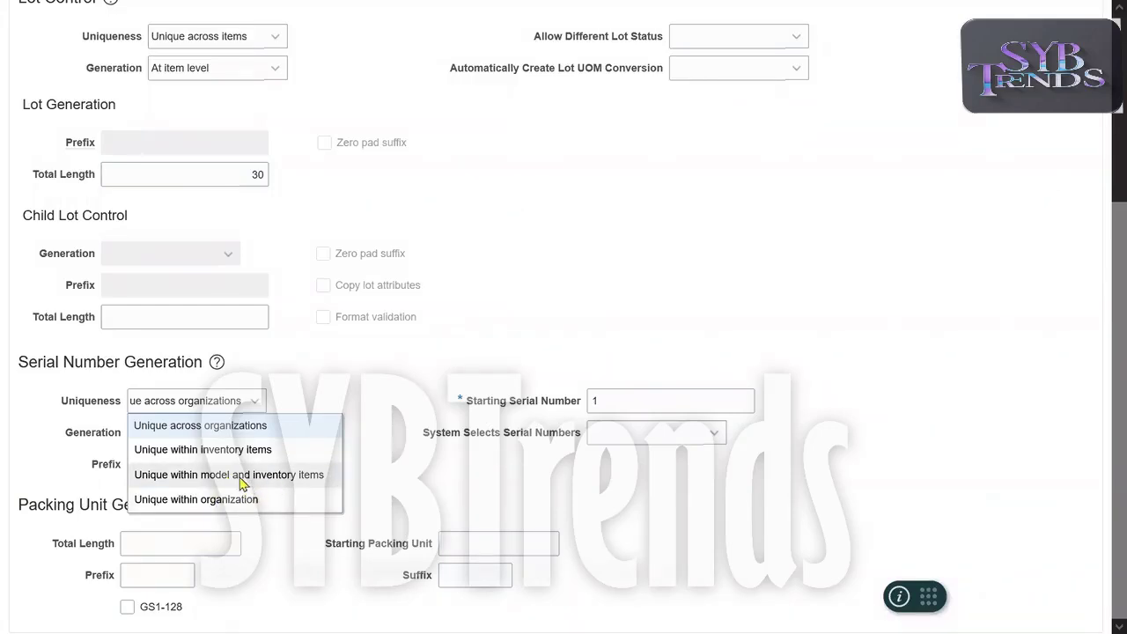
pyautogui.click(246, 427)
# Compare the serial number generation options with the Lot Control generation and select At organization level for serial numbers
pyautogui.doubleClick(91, 432)
pyautogui.click(185, 441)
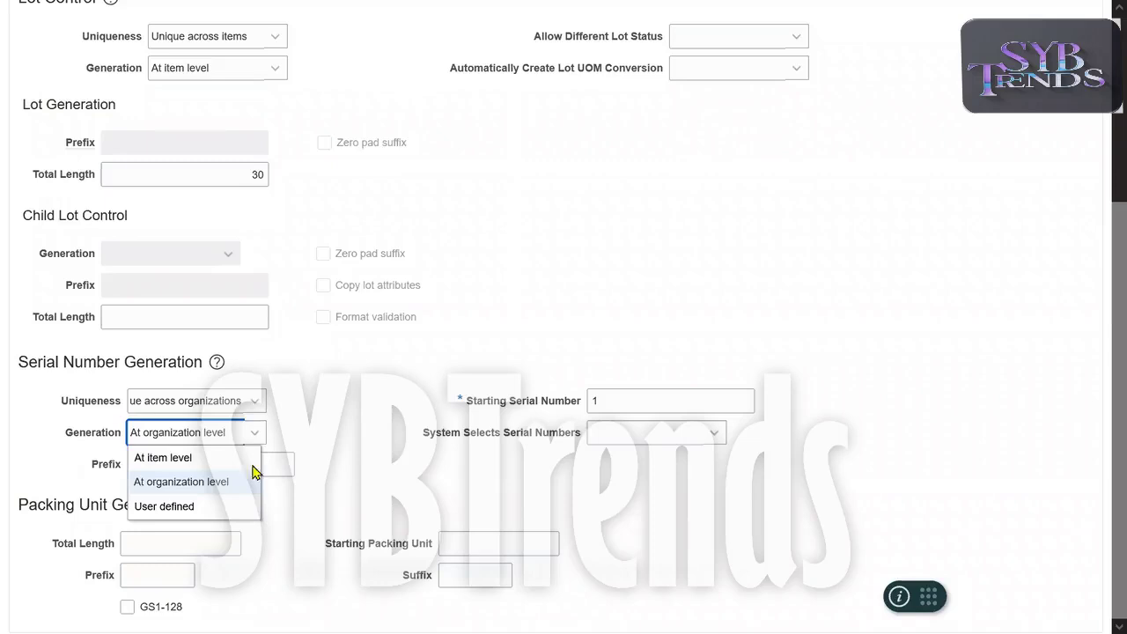
pyautogui.click(196, 483)
pyautogui.click(218, 456)
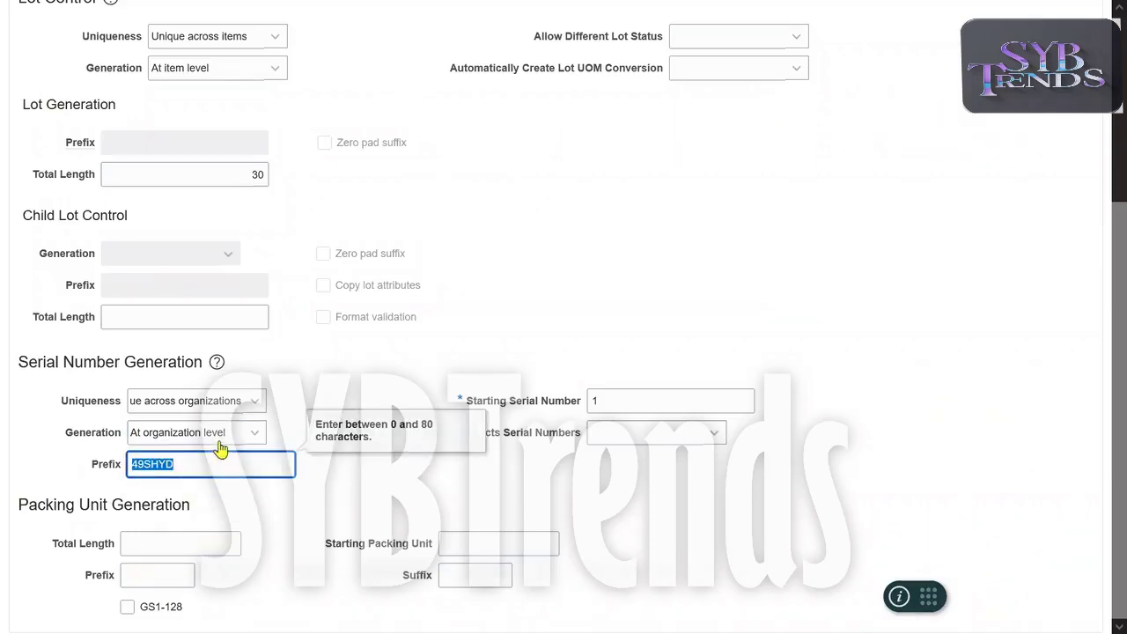
pyautogui.click(220, 438)
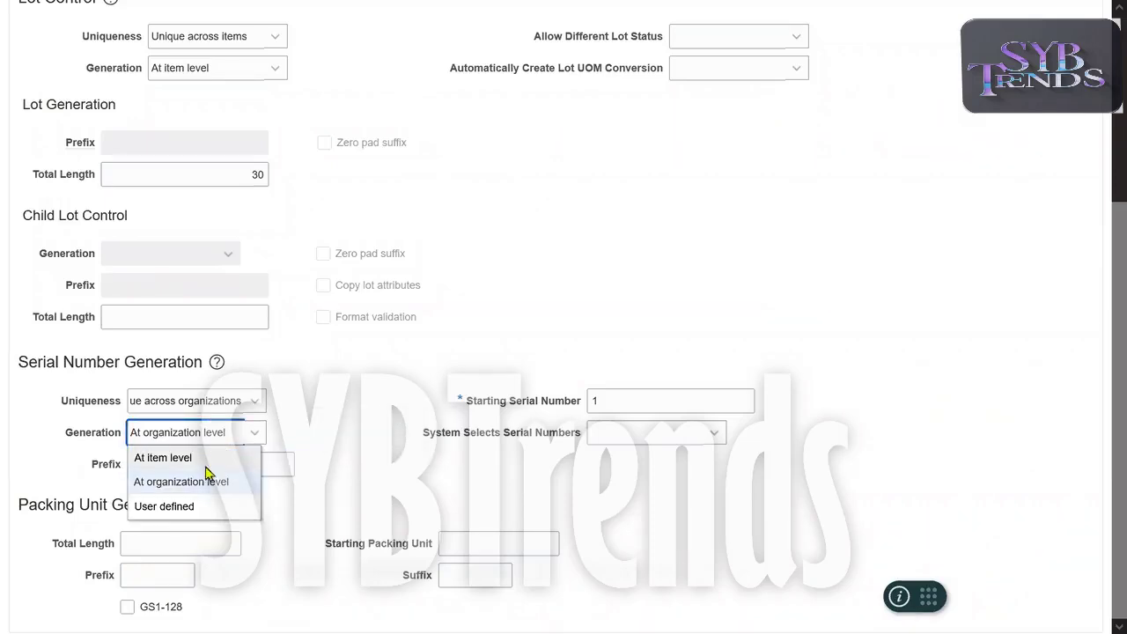
pyautogui.doubleClick(92, 67)
pyautogui.click(514, 217)
pyautogui.click(233, 438)
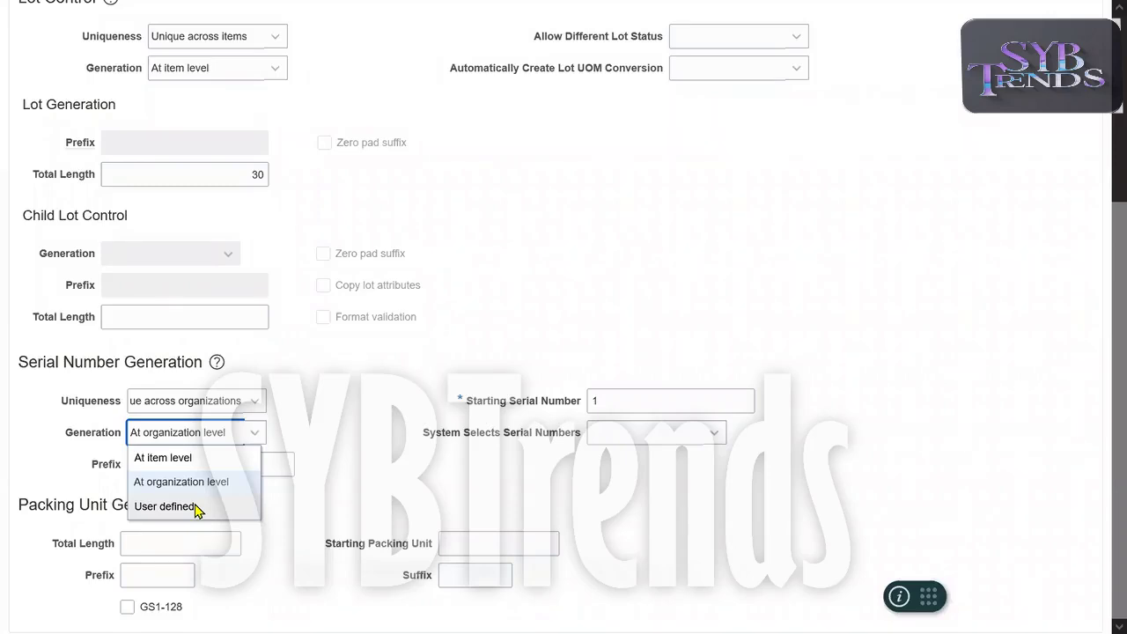
pyautogui.click(431, 477)
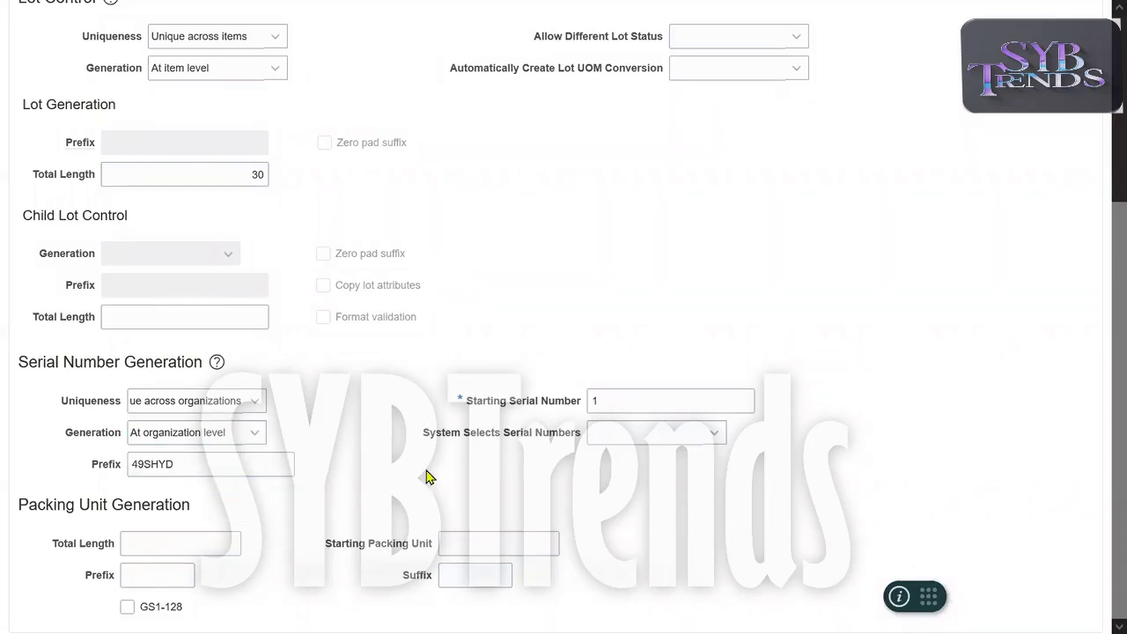
pyautogui.doubleClick(262, 466)
pyautogui.click(443, 487)
pyautogui.click(249, 435)
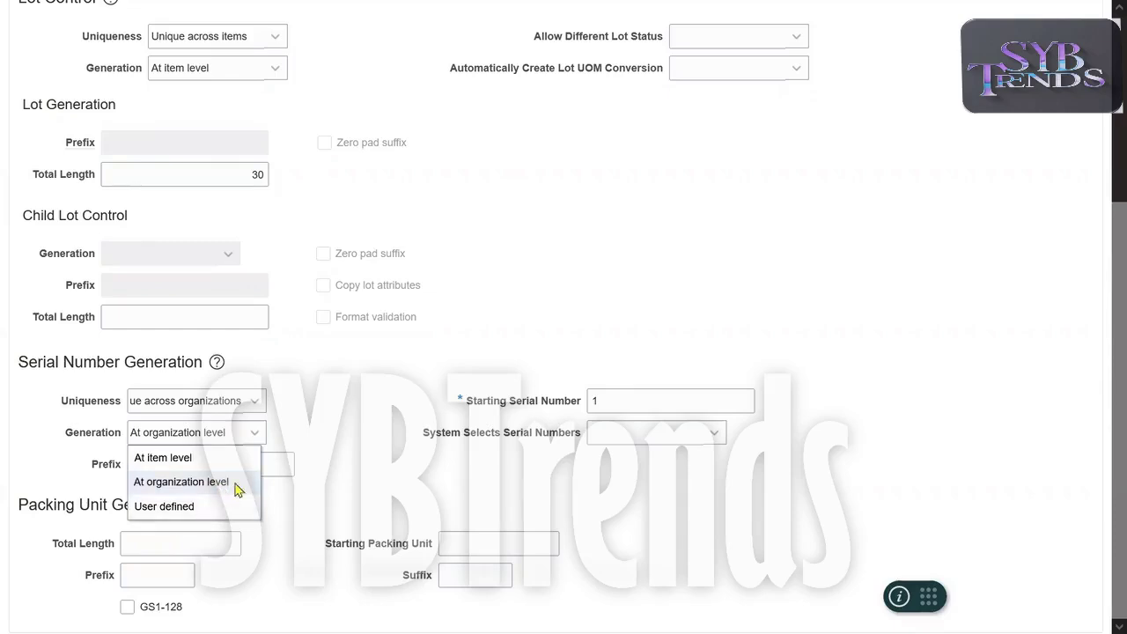
pyautogui.click(231, 482)
# Check the serial number prefix and starting serial number, and save and close the inventory organization parameters
pyautogui.doubleClick(221, 463)
pyautogui.click(492, 477)
pyautogui.doubleClick(226, 458)
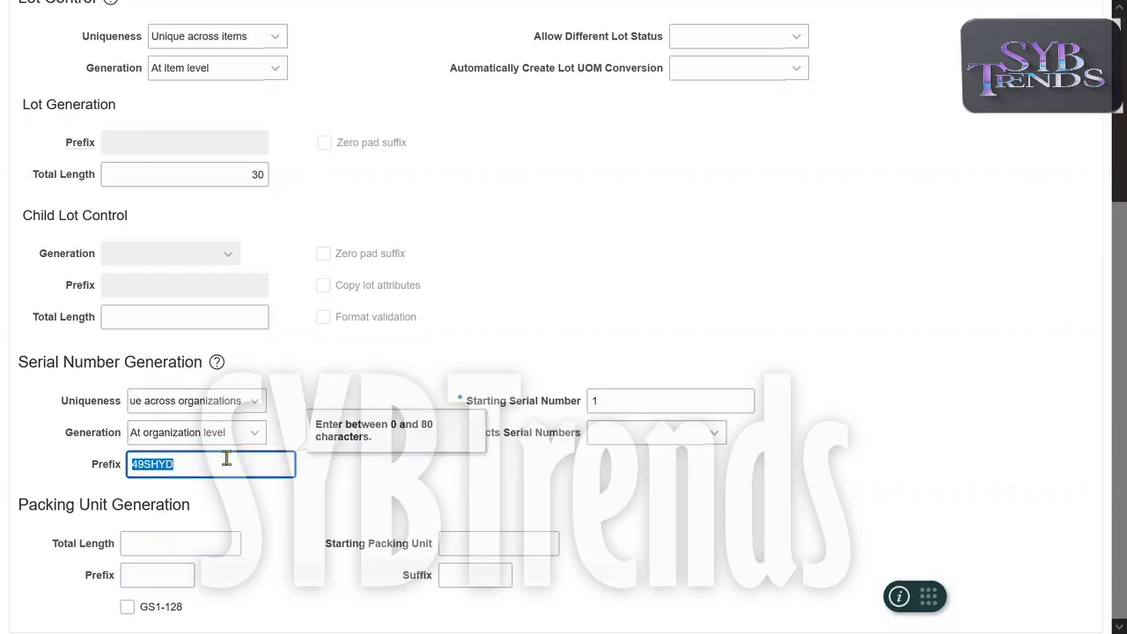
pyautogui.click(226, 458)
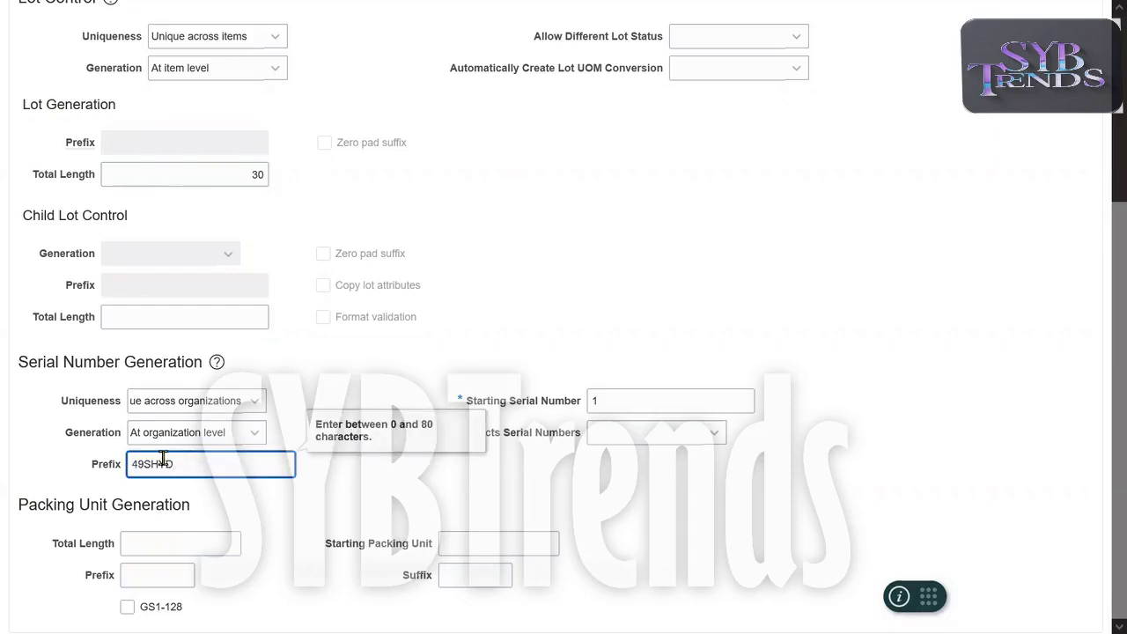
pyautogui.click(677, 396)
pyautogui.click(988, 351)
pyautogui.scroll(5, 1105, 391)
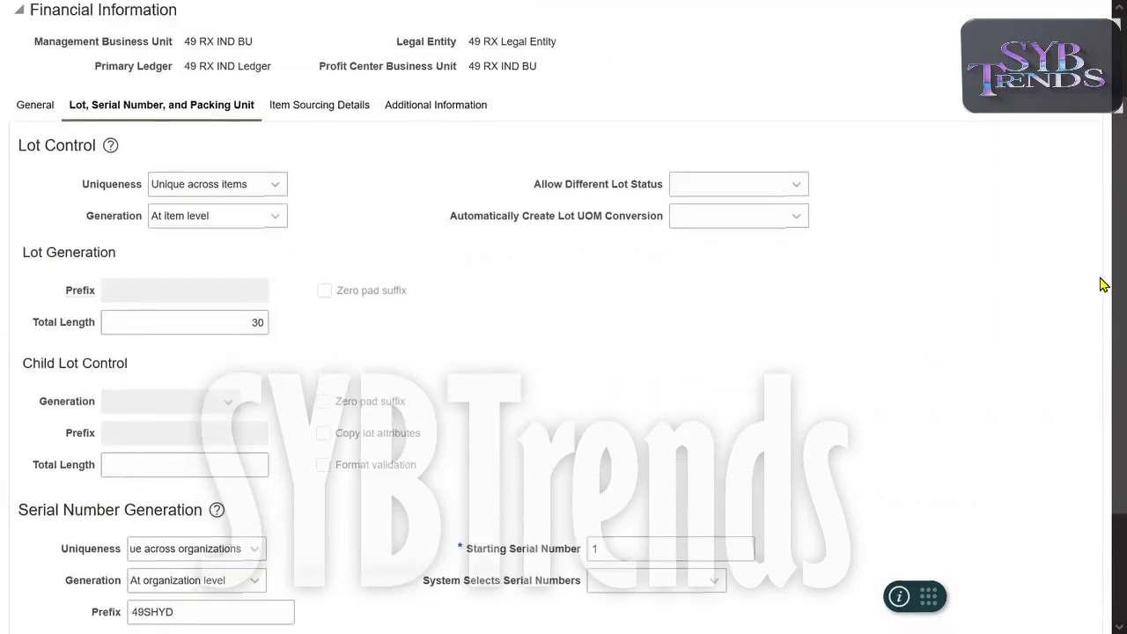
pyautogui.click(999, 66)
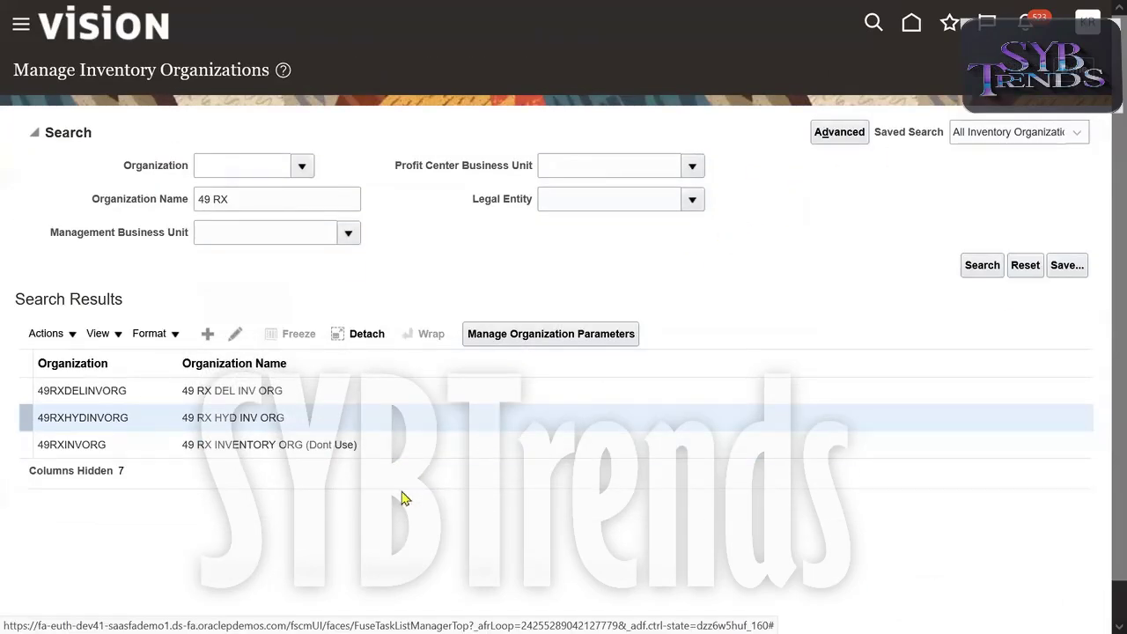
# Leave full-screen view, switch to the Manage Lots page in Chrome and return to the Oracle Fusion home page
pyautogui.press('F11')
pyautogui.moveTo(329, 616)
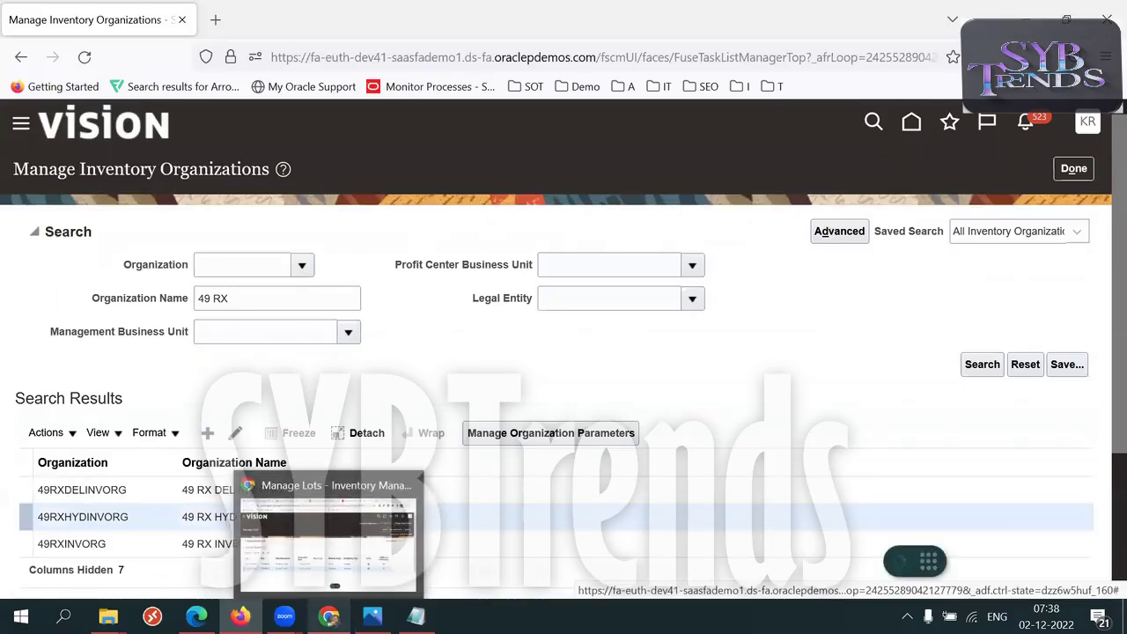
pyautogui.click(329, 537)
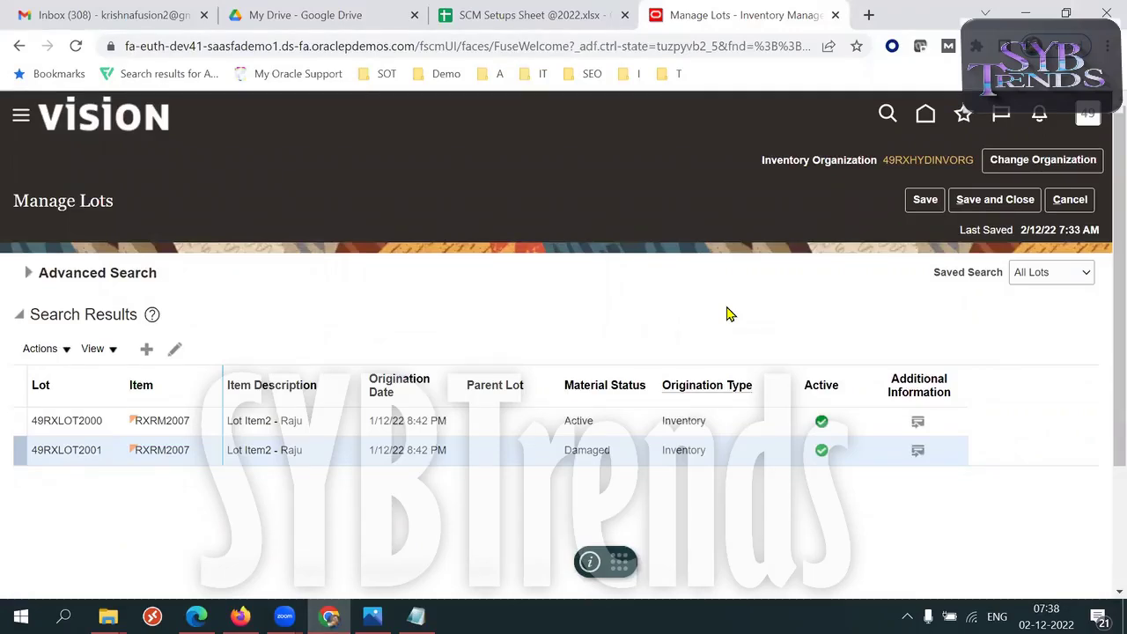
pyautogui.click(926, 114)
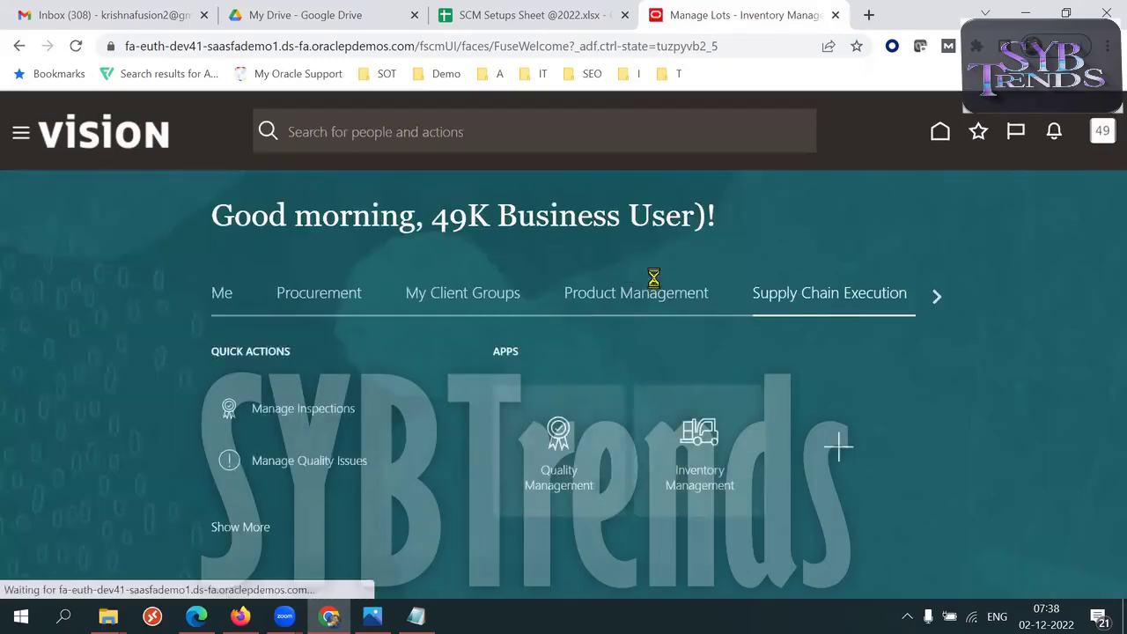
# Open Product Information Management from the Product Management area and start creating an item
pyautogui.click(629, 295)
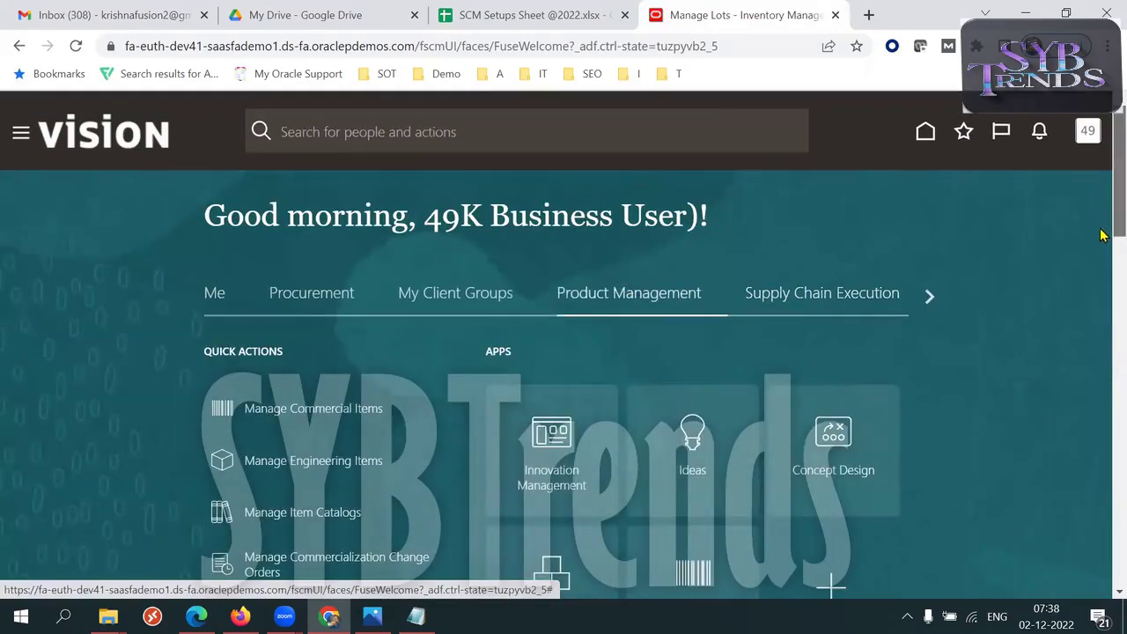
pyautogui.scroll(-2, 1103, 235)
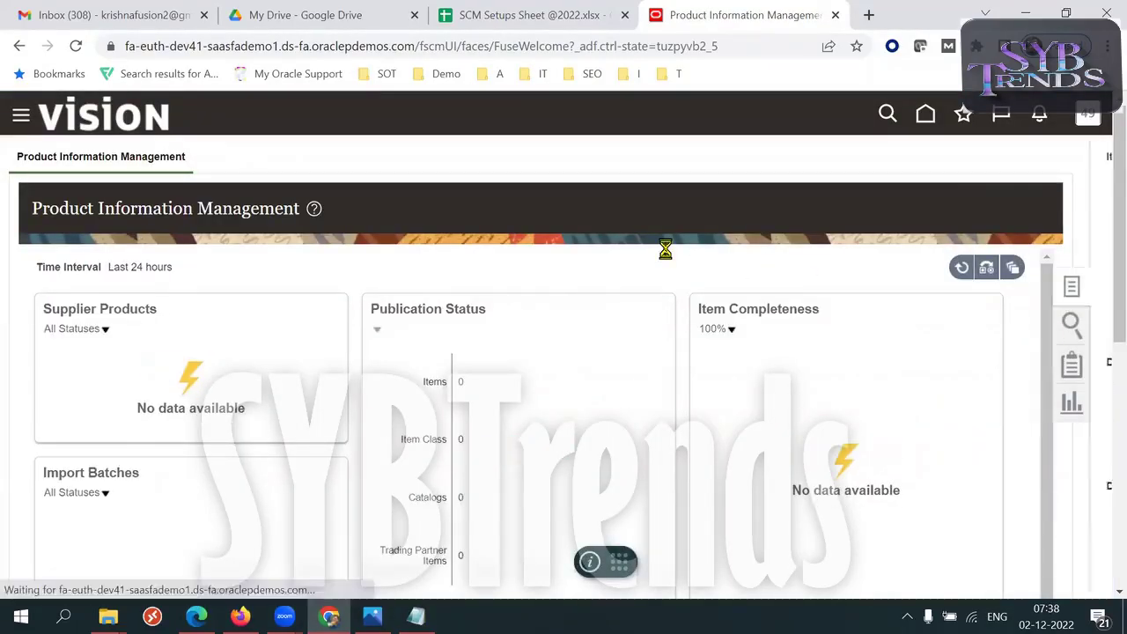
pyautogui.click(1093, 287)
pyautogui.click(1004, 174)
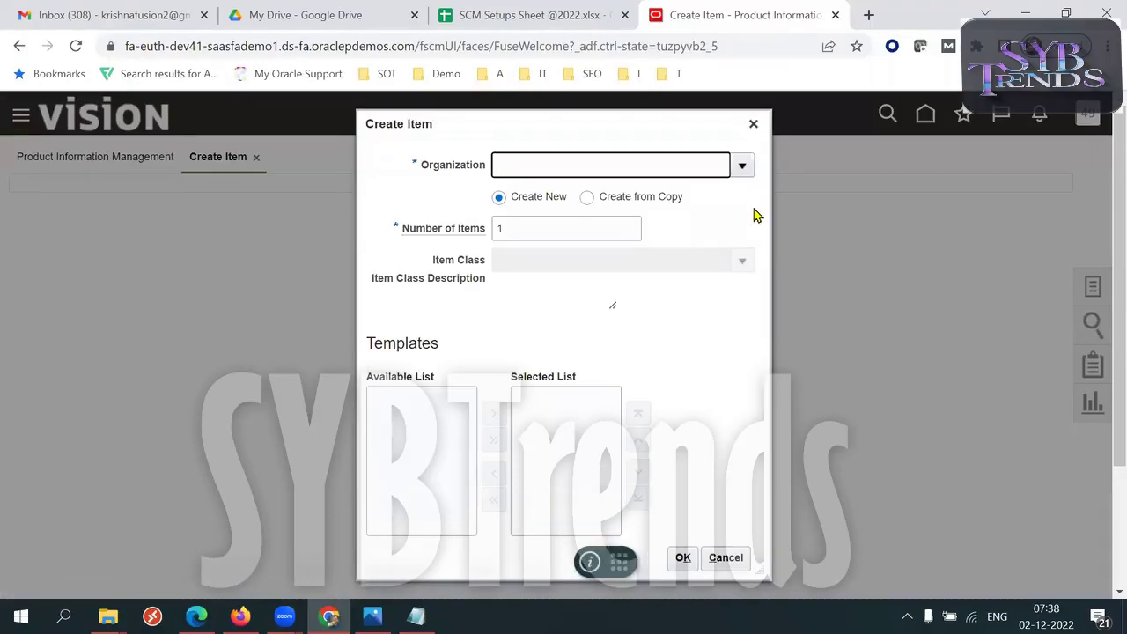
# Set the new item's organization to 49RXITEMORG and its item class to 49K RM Item Class
pyautogui.write('49')
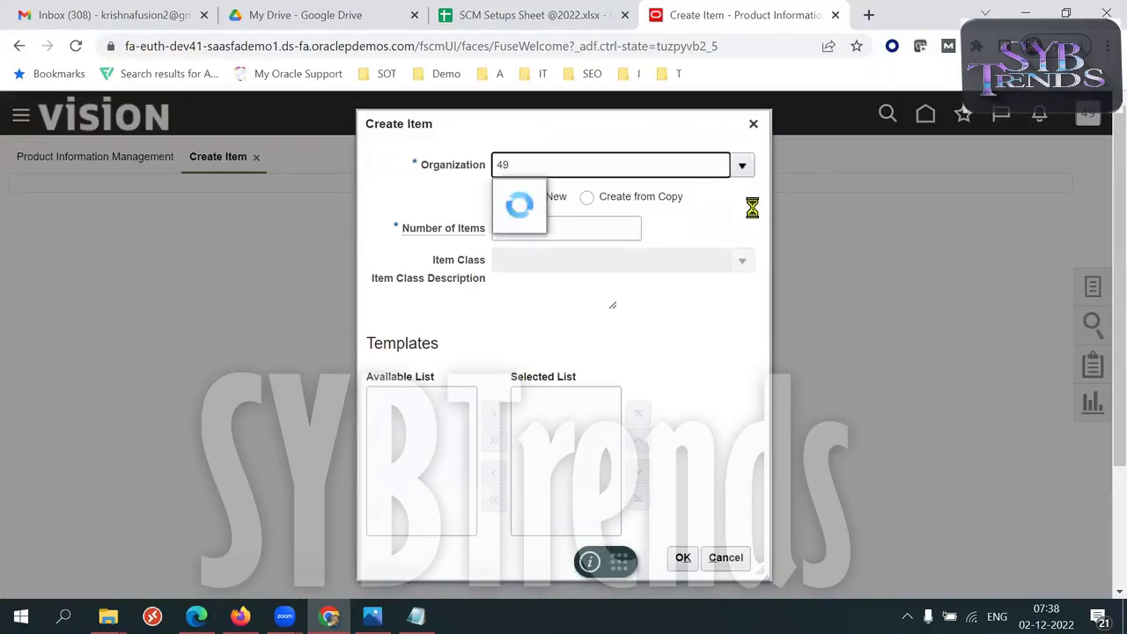
pyautogui.write('rx')
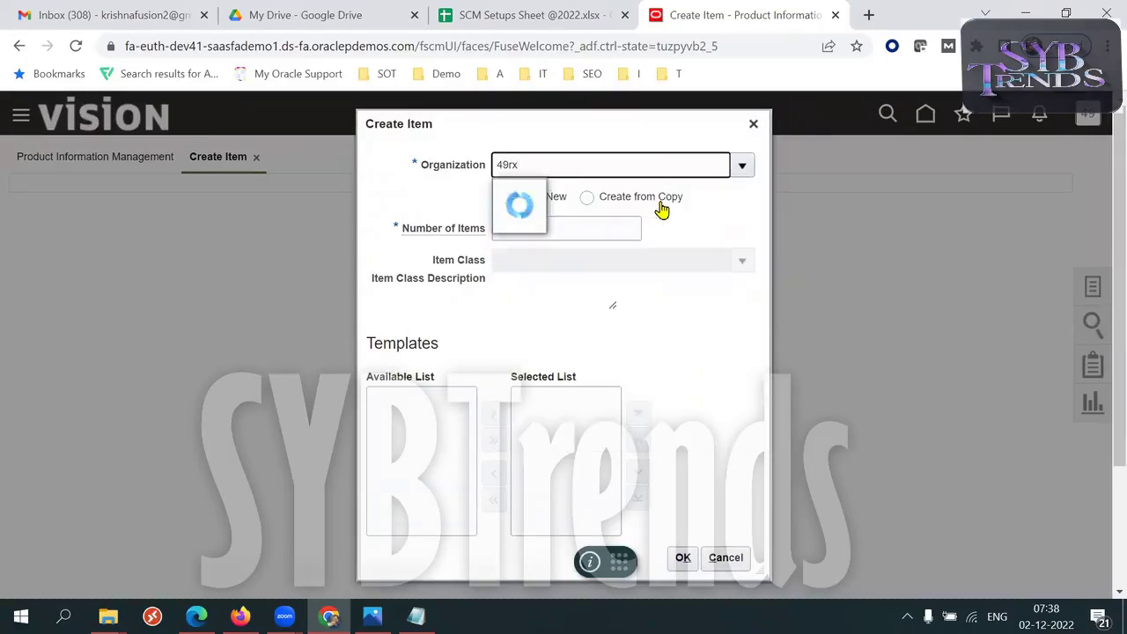
pyautogui.click(574, 221)
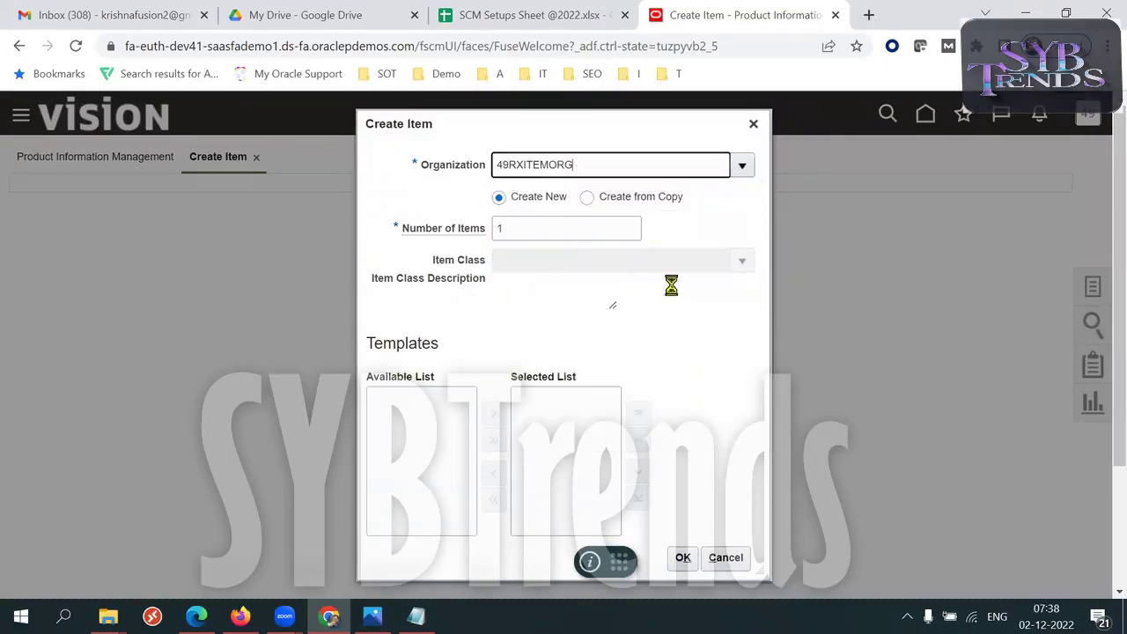
pyautogui.click(555, 261)
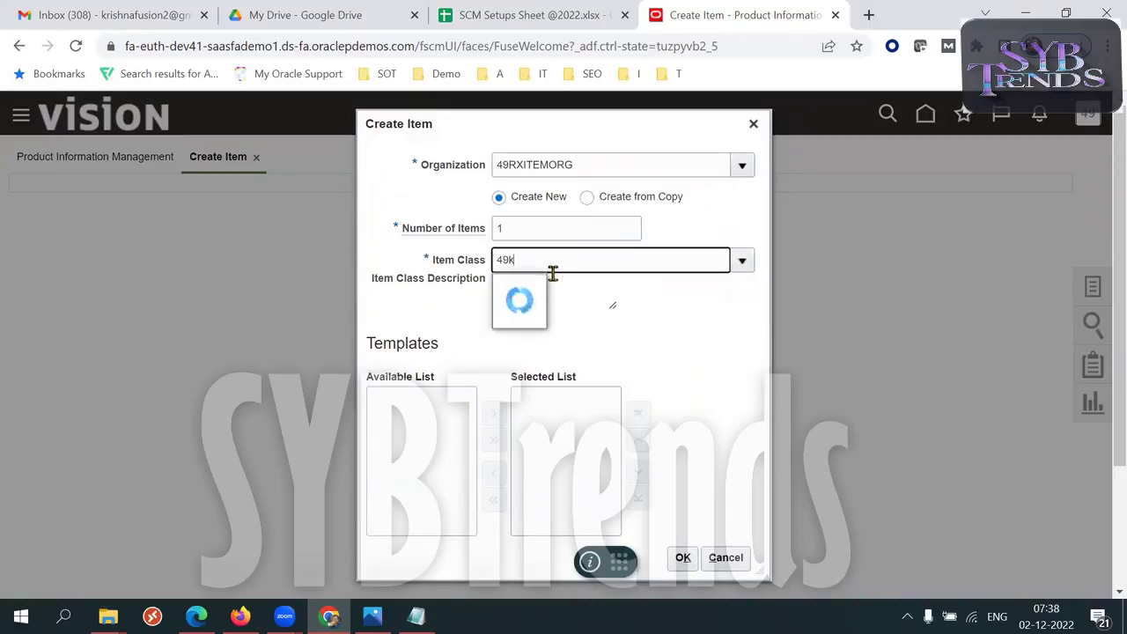
pyautogui.click(546, 291)
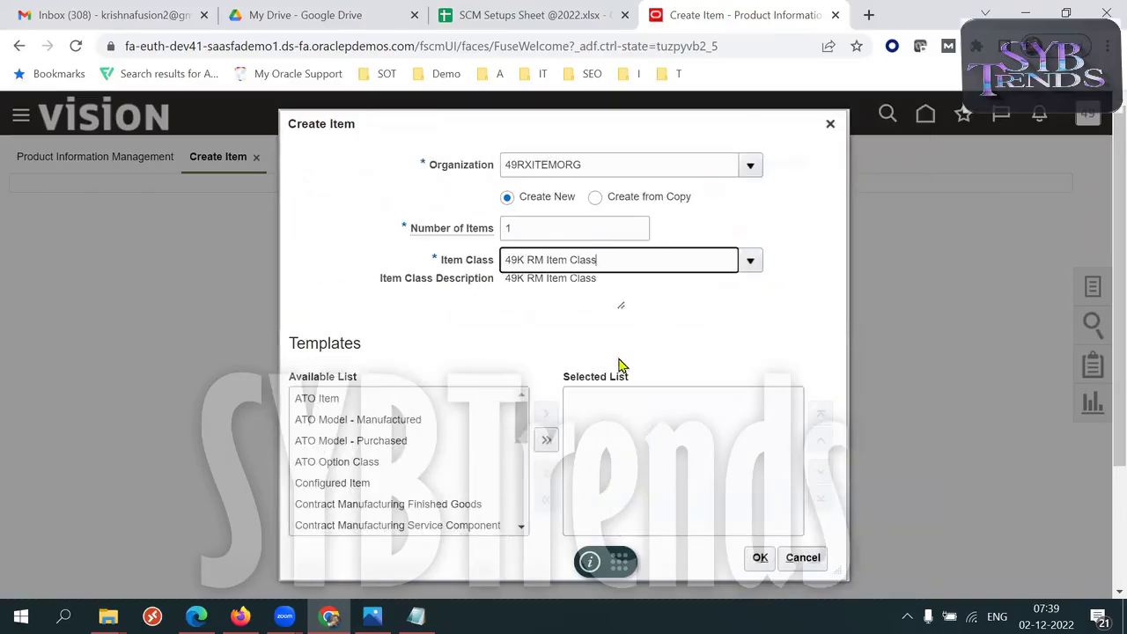
# Apply the Purchased Item template to the new item and confirm the creation settings
pyautogui.moveTo(523, 433); pyautogui.dragTo(523, 529)
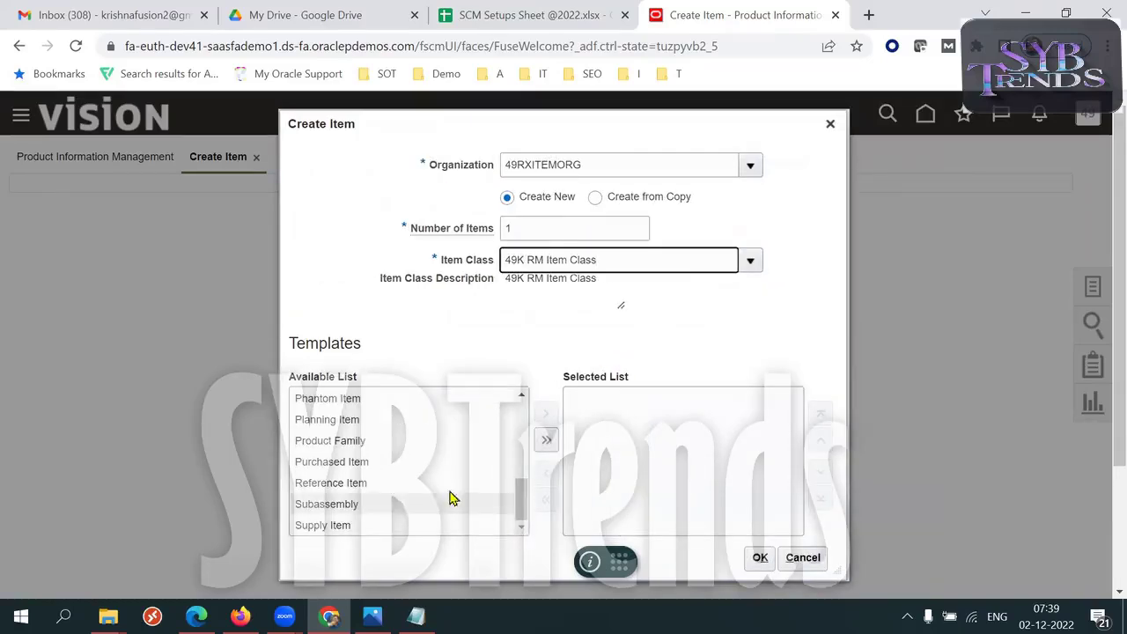
pyautogui.click(546, 413)
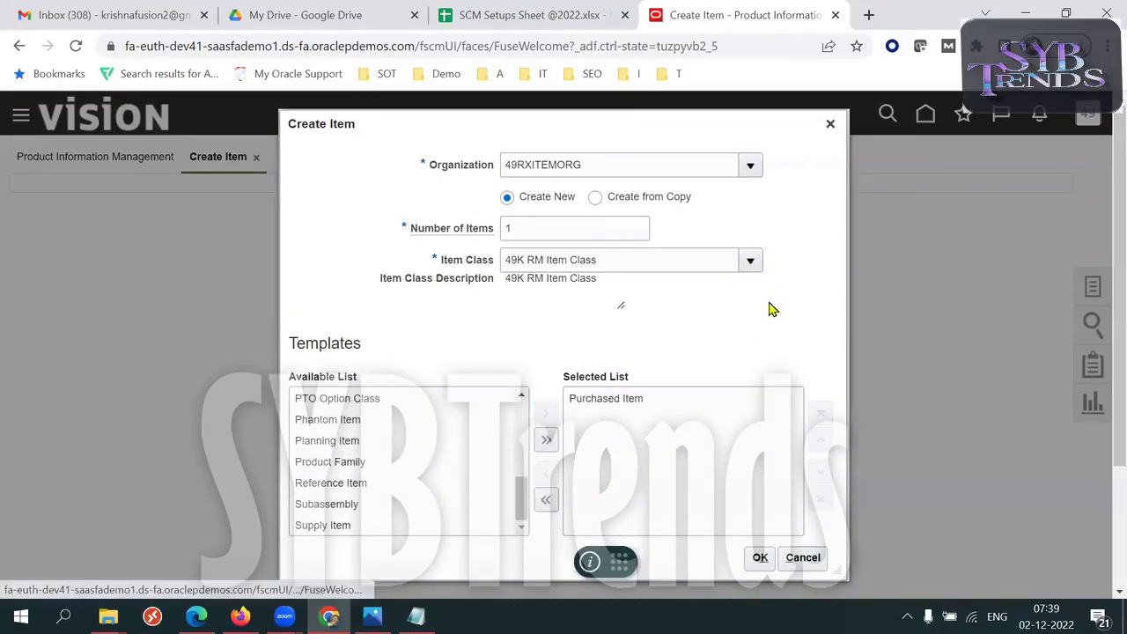
pyautogui.click(758, 564)
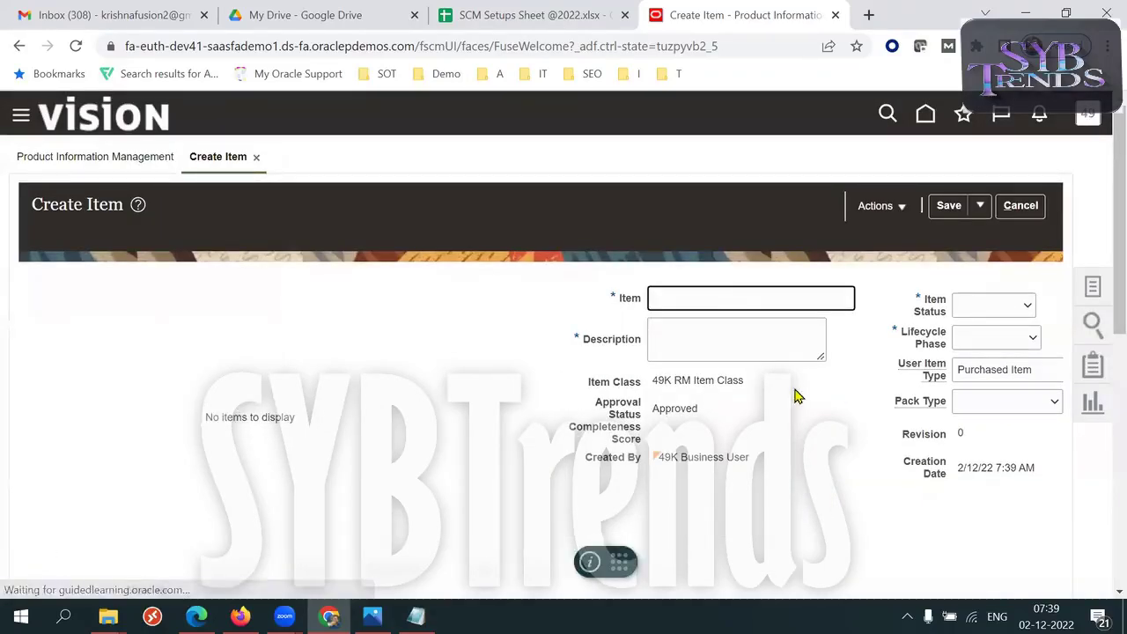
# Name the item 49K Serial Item and use the same text as its description
pyautogui.write('49K Seri')
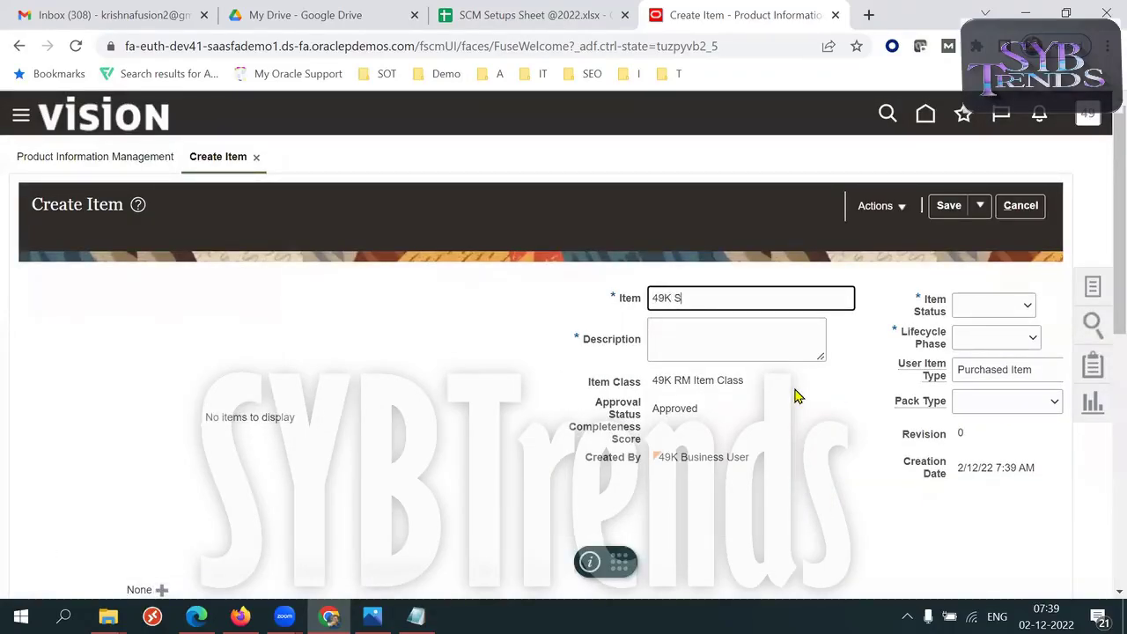
pyautogui.press('BackSpace')
pyautogui.press('BackSpace')
pyautogui.write('al Item')
pyautogui.tripleClick(755, 300)
pyautogui.hotkey('ctrl', 'c')
pyautogui.click(725, 331)
pyautogui.hotkey('ctrl', 'v')
# Set the item status to Active and the lifecycle phase to Production
pyautogui.click(1013, 309)
pyautogui.click(1010, 346)
pyautogui.click(1011, 349)
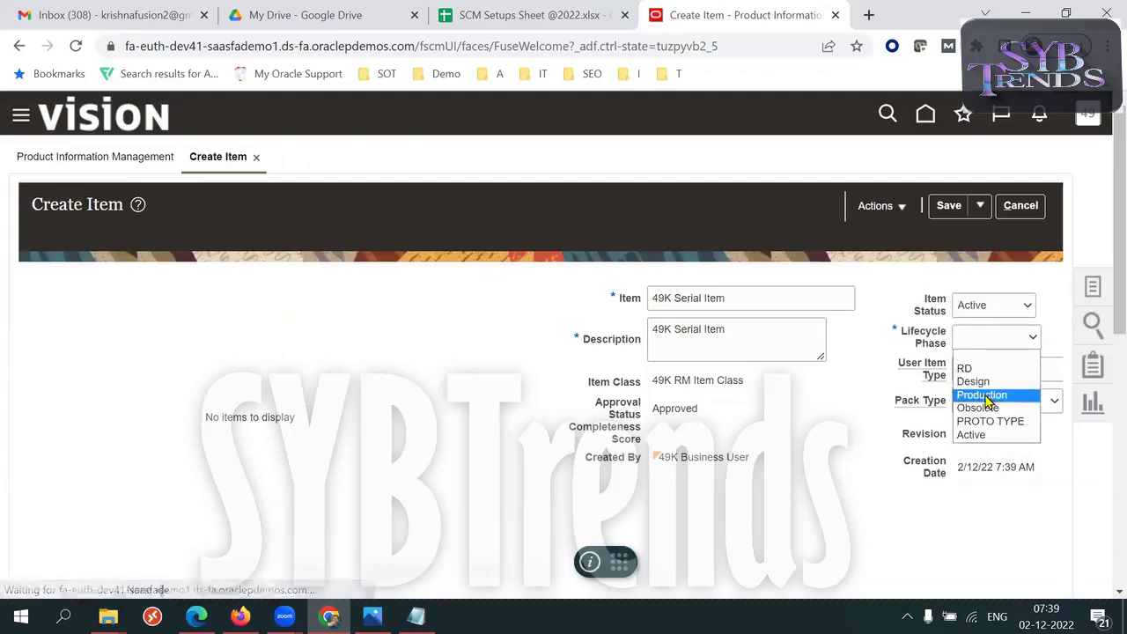
pyautogui.click(990, 396)
# Set the item's primary unit of measure to Each1 from the Quantity1 class
pyautogui.scroll(-6, 1100, 347)
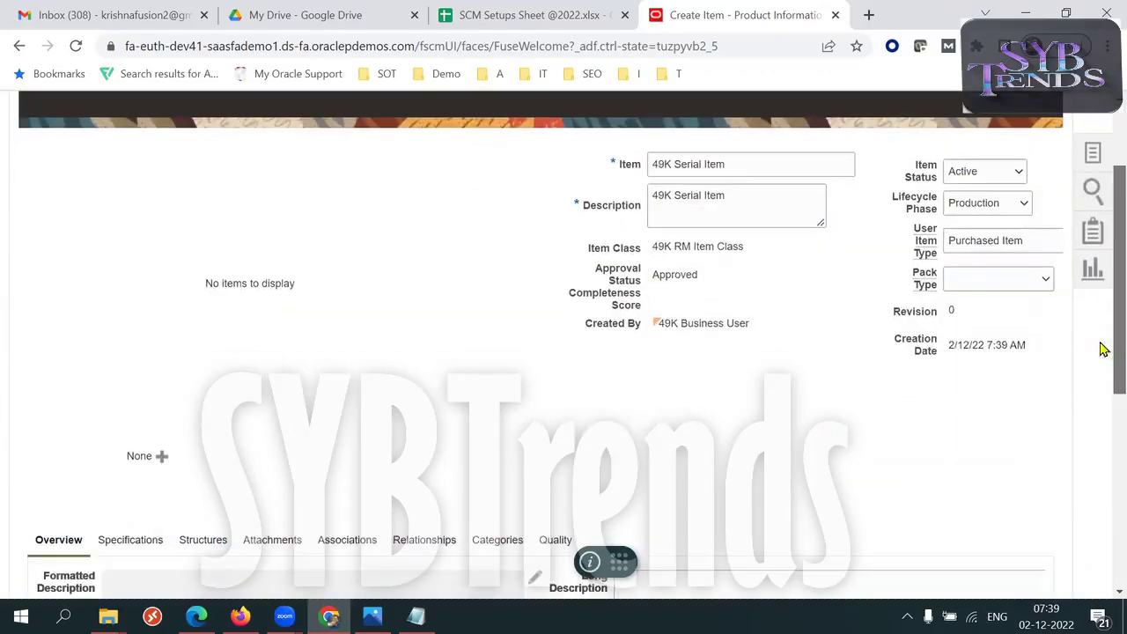
pyautogui.click(266, 374)
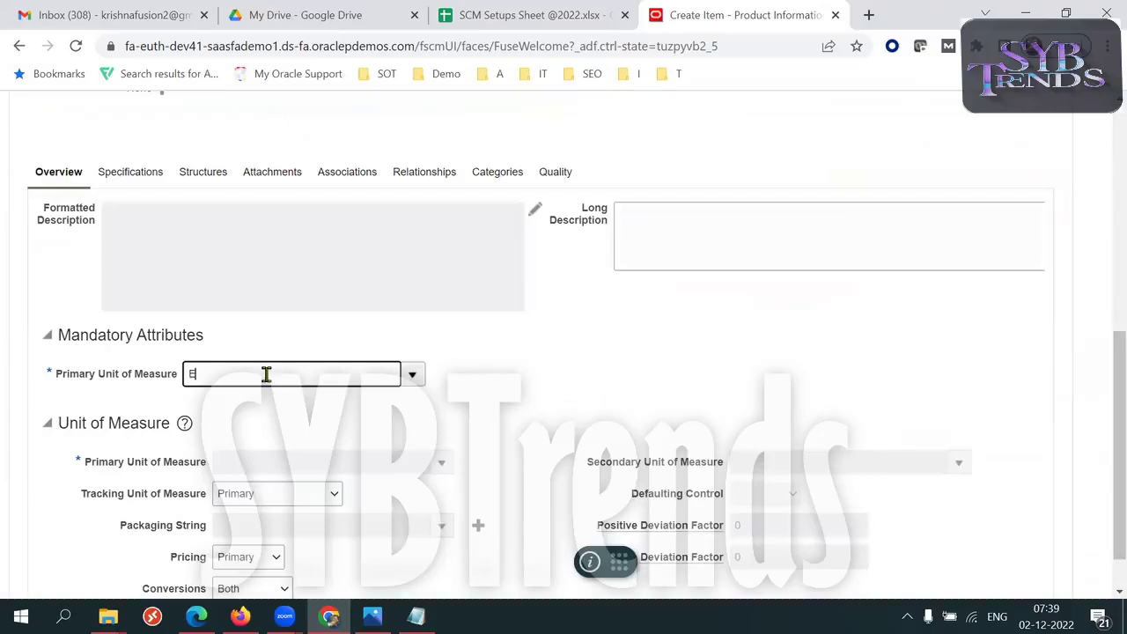
pyautogui.write('Each1')
pyautogui.press('Tab')
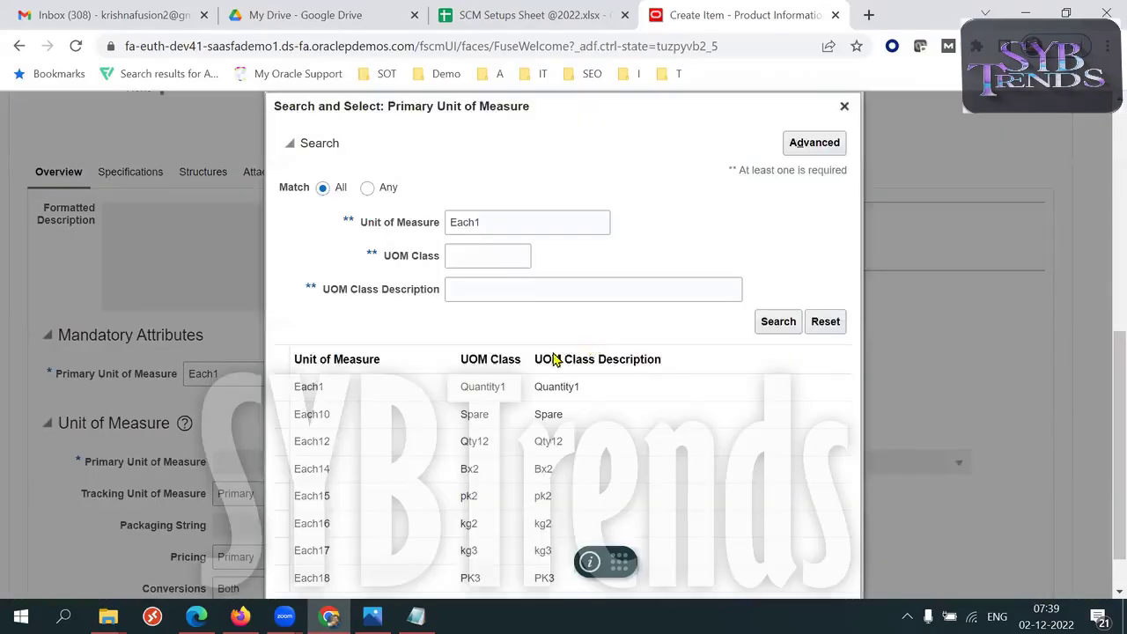
pyautogui.click(435, 392)
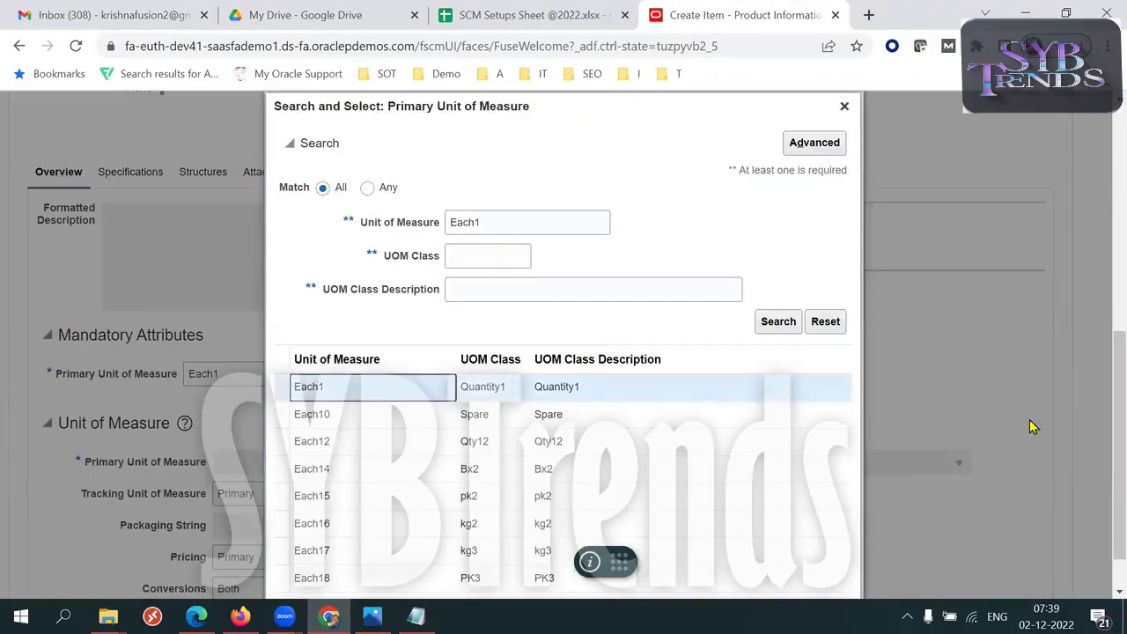
pyautogui.scroll(-1, 1033, 426)
pyautogui.click(784, 562)
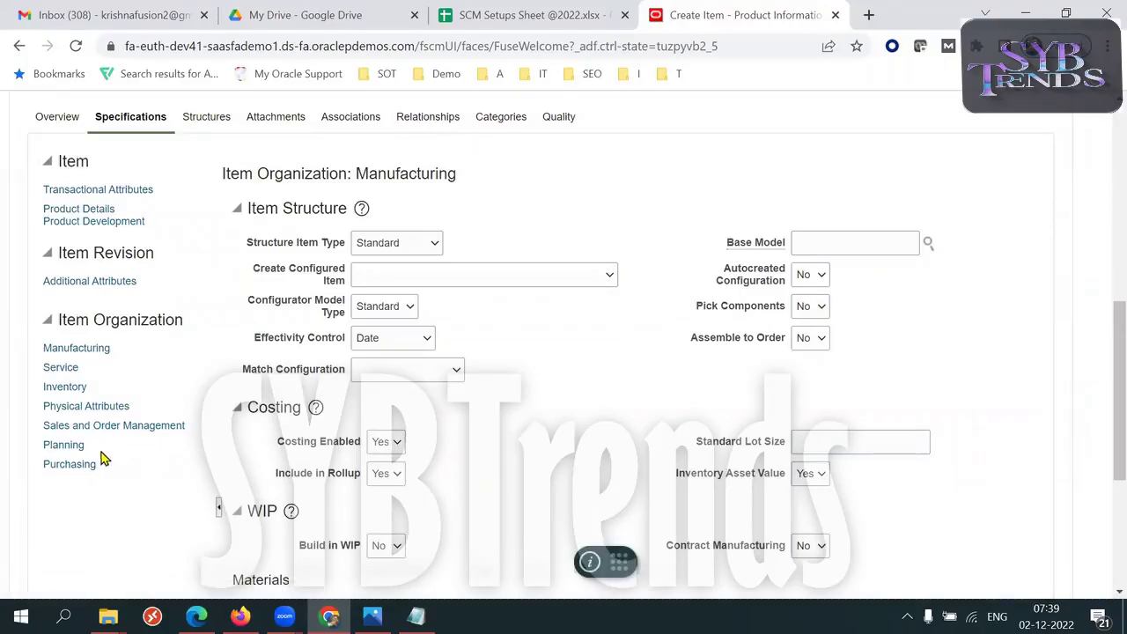
# Open the item's Inventory specifications and check the available lot control options
pyautogui.click(70, 388)
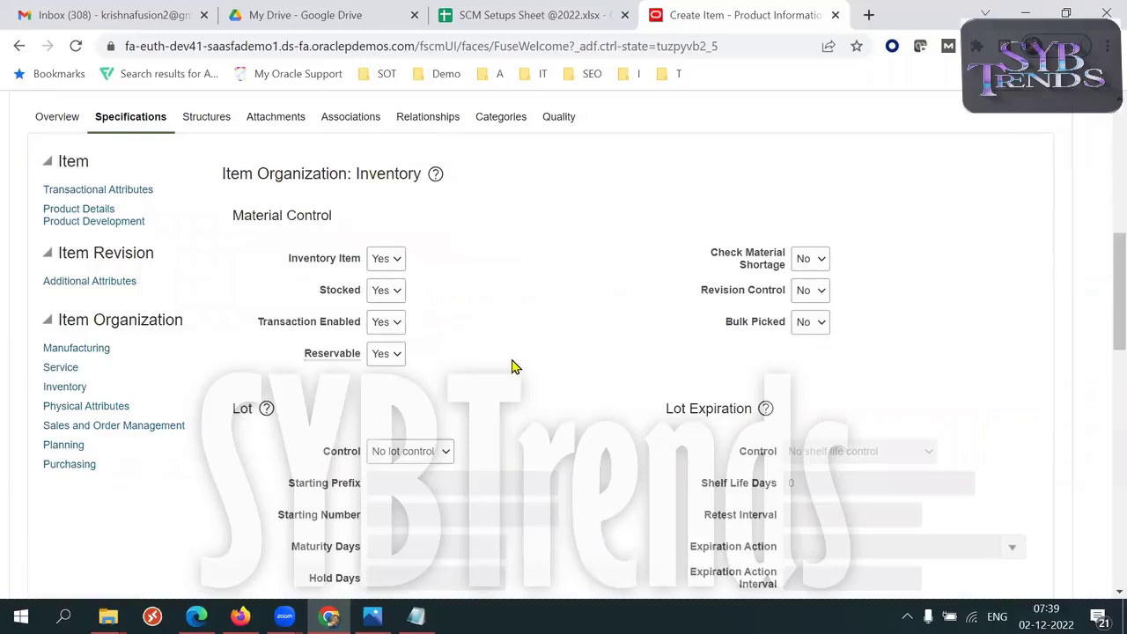
pyautogui.scroll(-2, 510, 327)
pyautogui.click(446, 292)
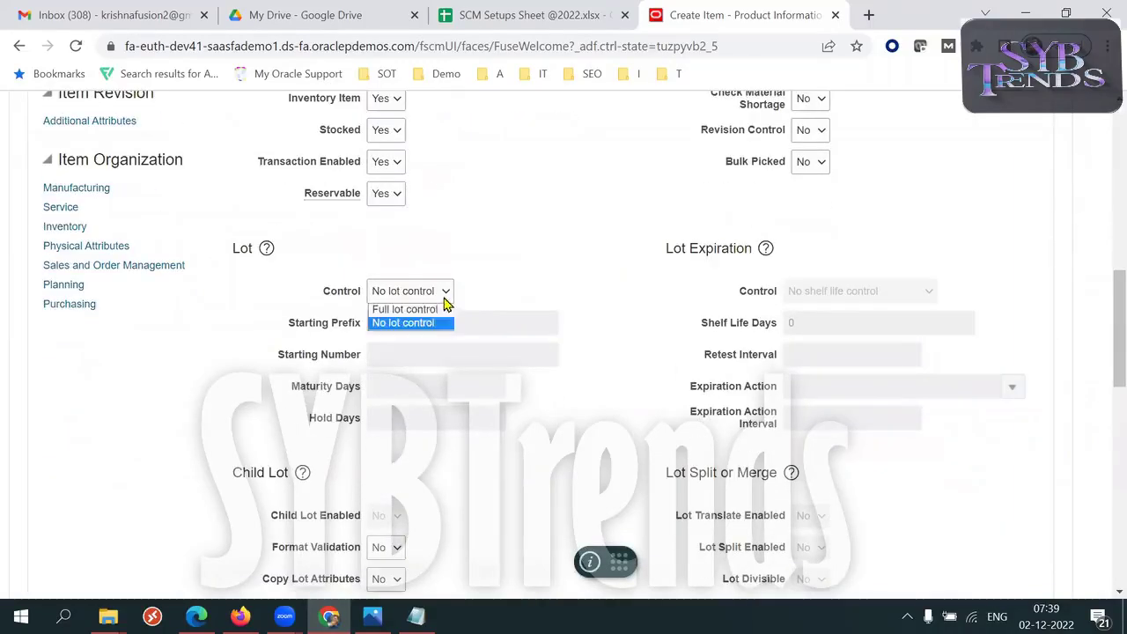
pyautogui.click(601, 276)
# Review the serial number generation options in the item's Inventory specifications without choosing one
pyautogui.moveTo(1103, 333); pyautogui.dragTo(1104, 448)
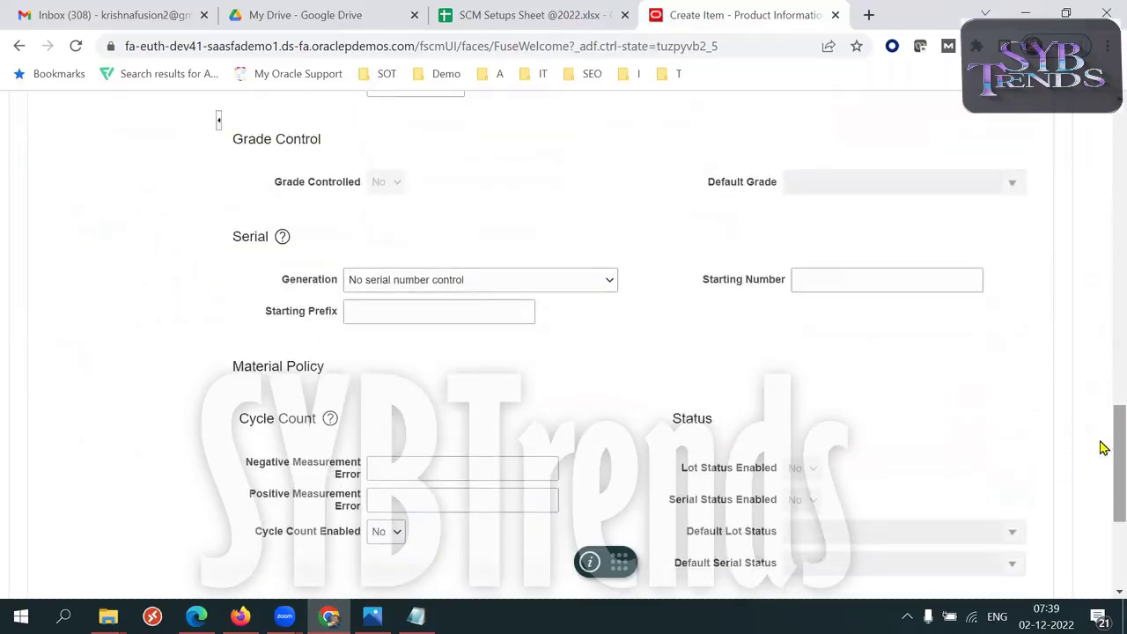
pyautogui.click(534, 280)
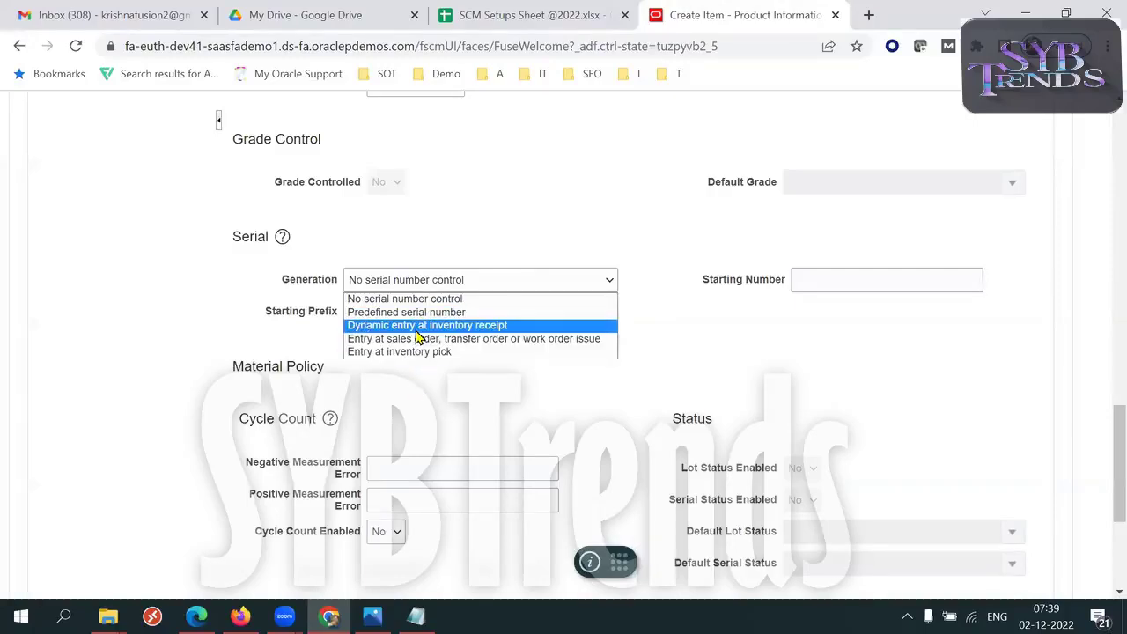
pyautogui.click(805, 372)
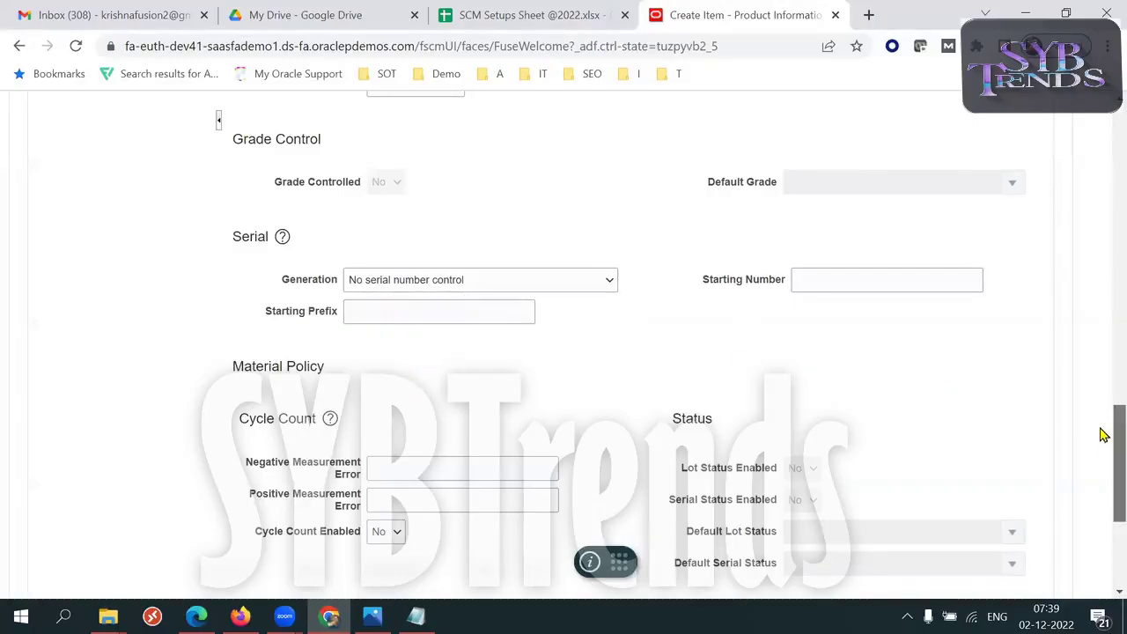
pyautogui.scroll(4, 1104, 434)
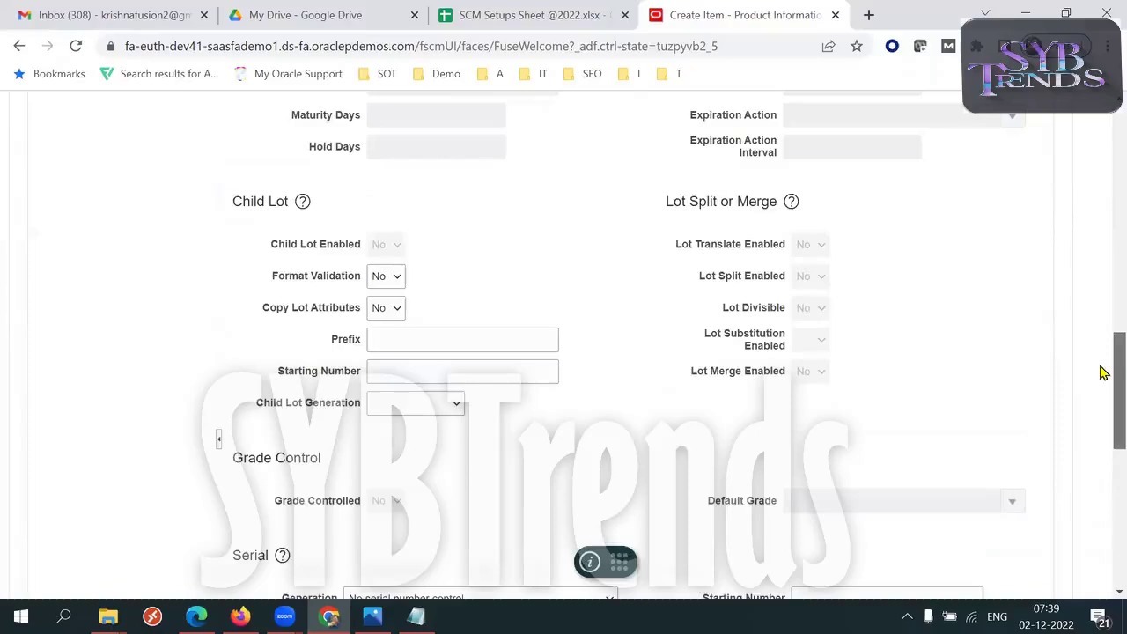